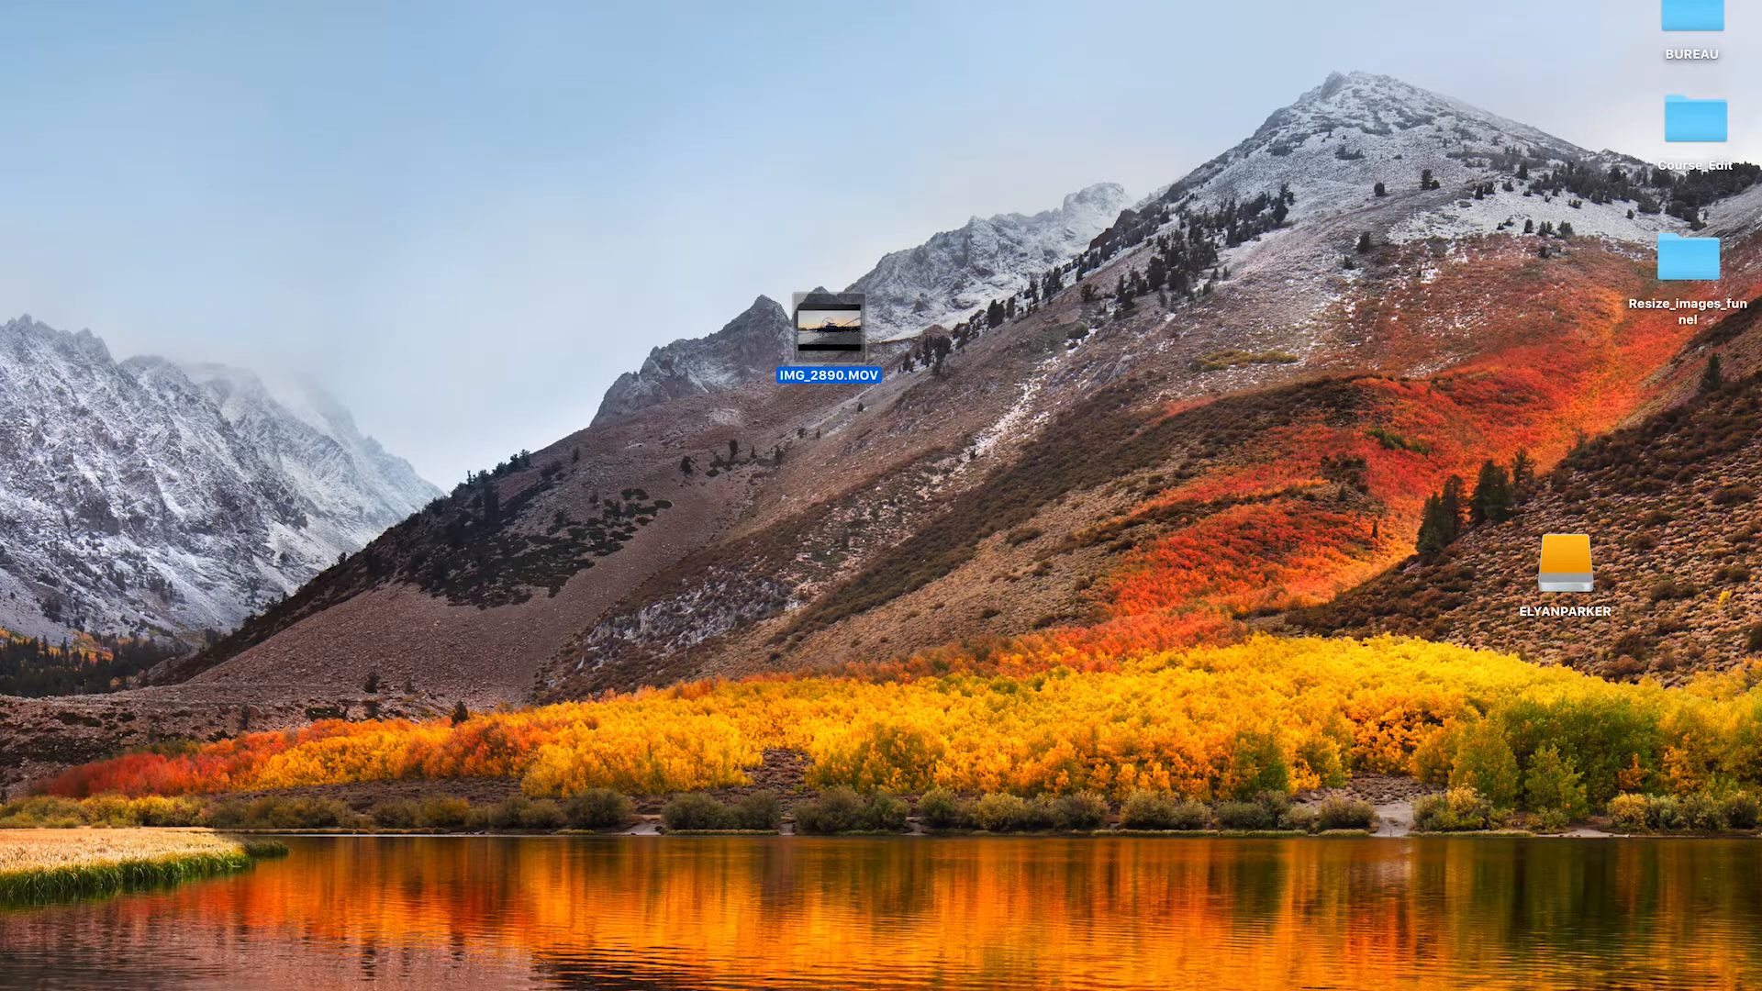
Launch Adobe Premiere Pro and open the recent project "yo"
mouse_move(1214, 982)
click(1015, 964)
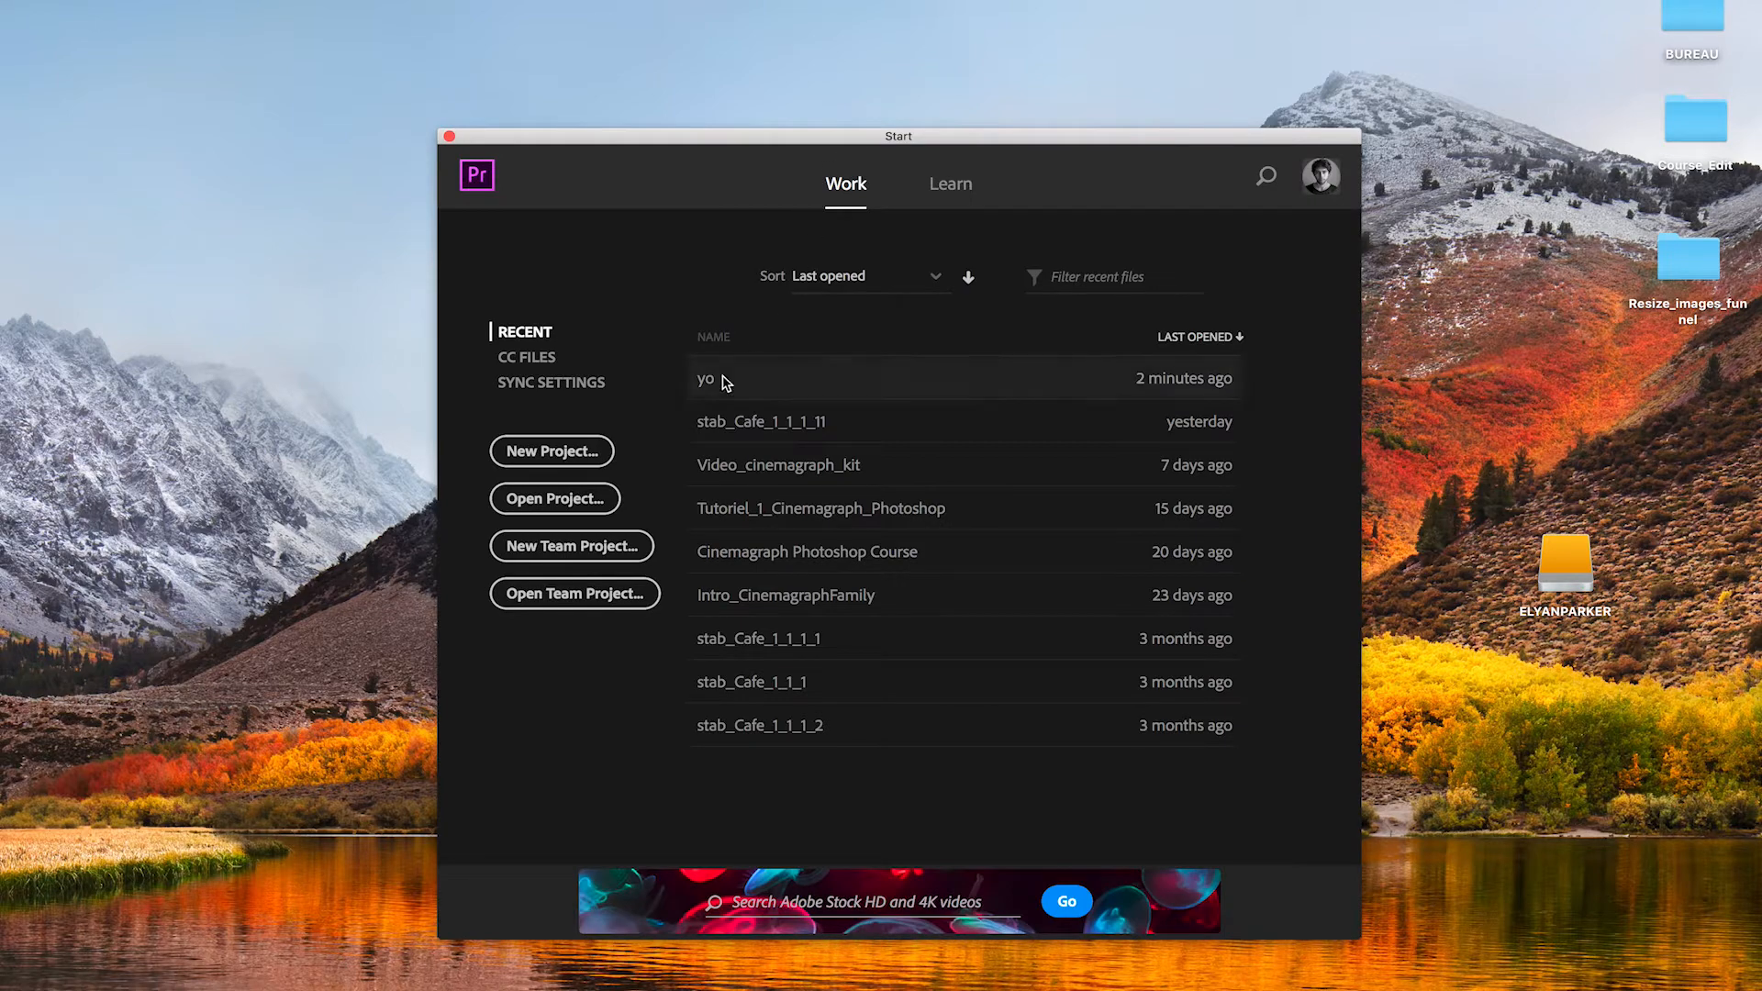
click(717, 383)
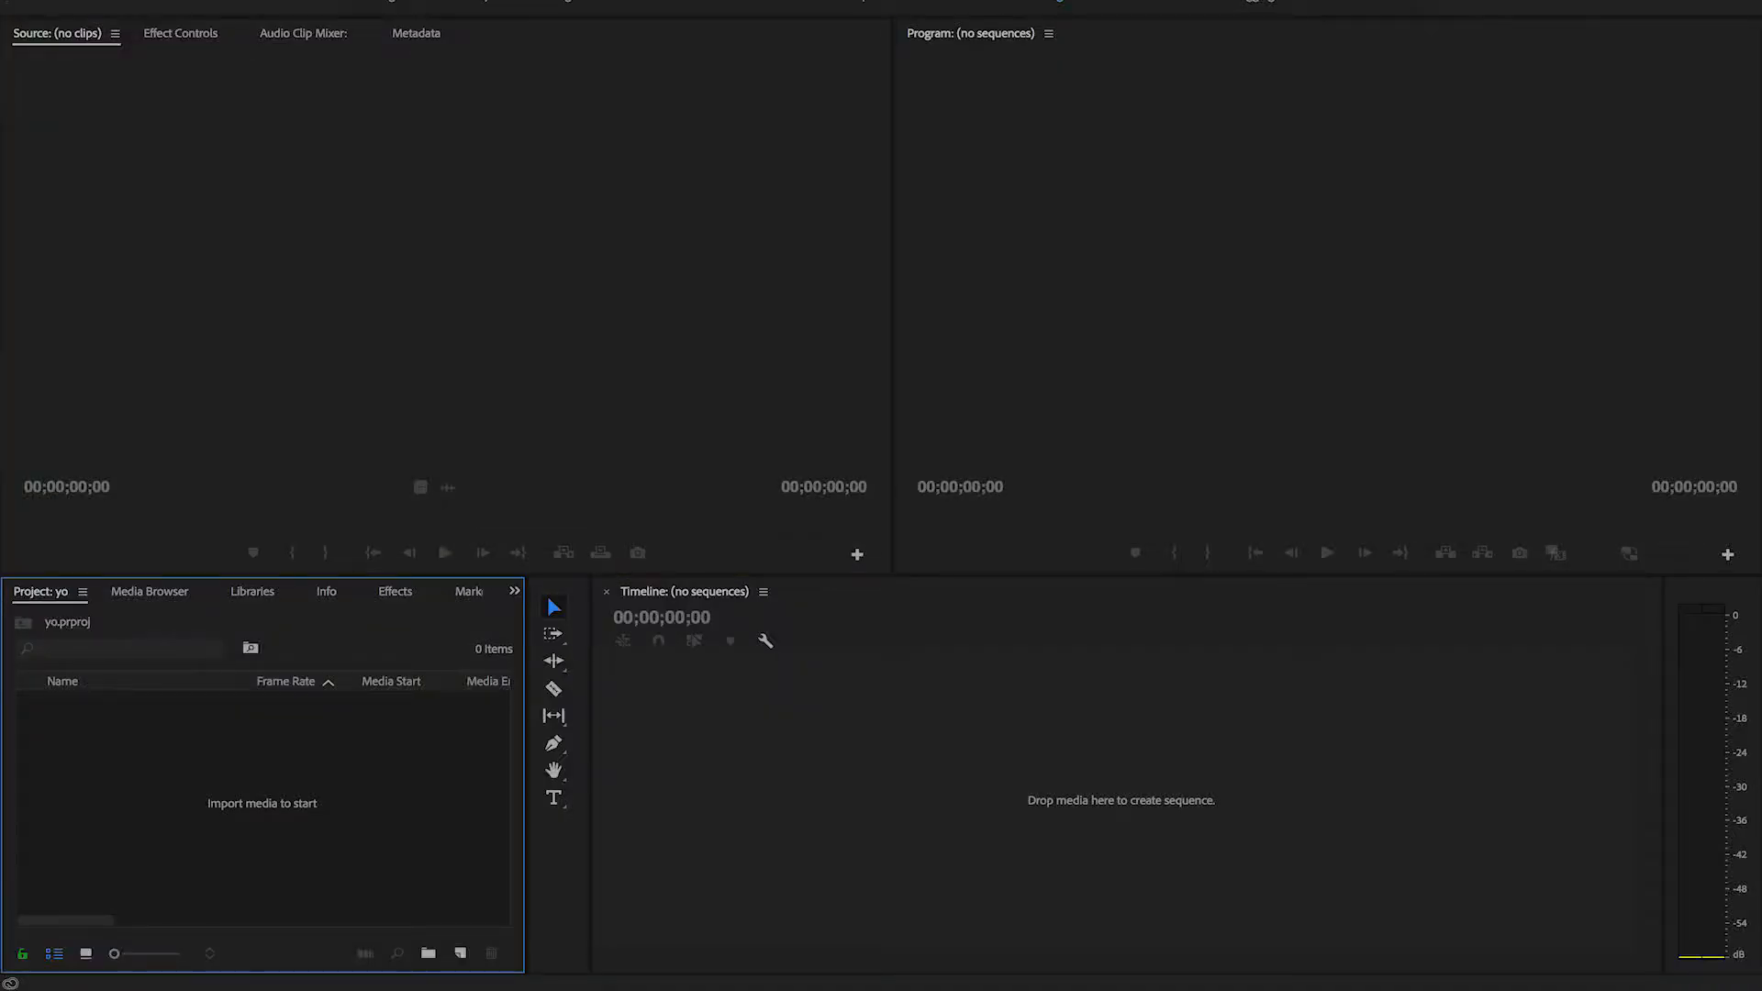
Import IMG_2890.MOV from the Bureau folder in Finder into the Premiere Pro project
click(82, 962)
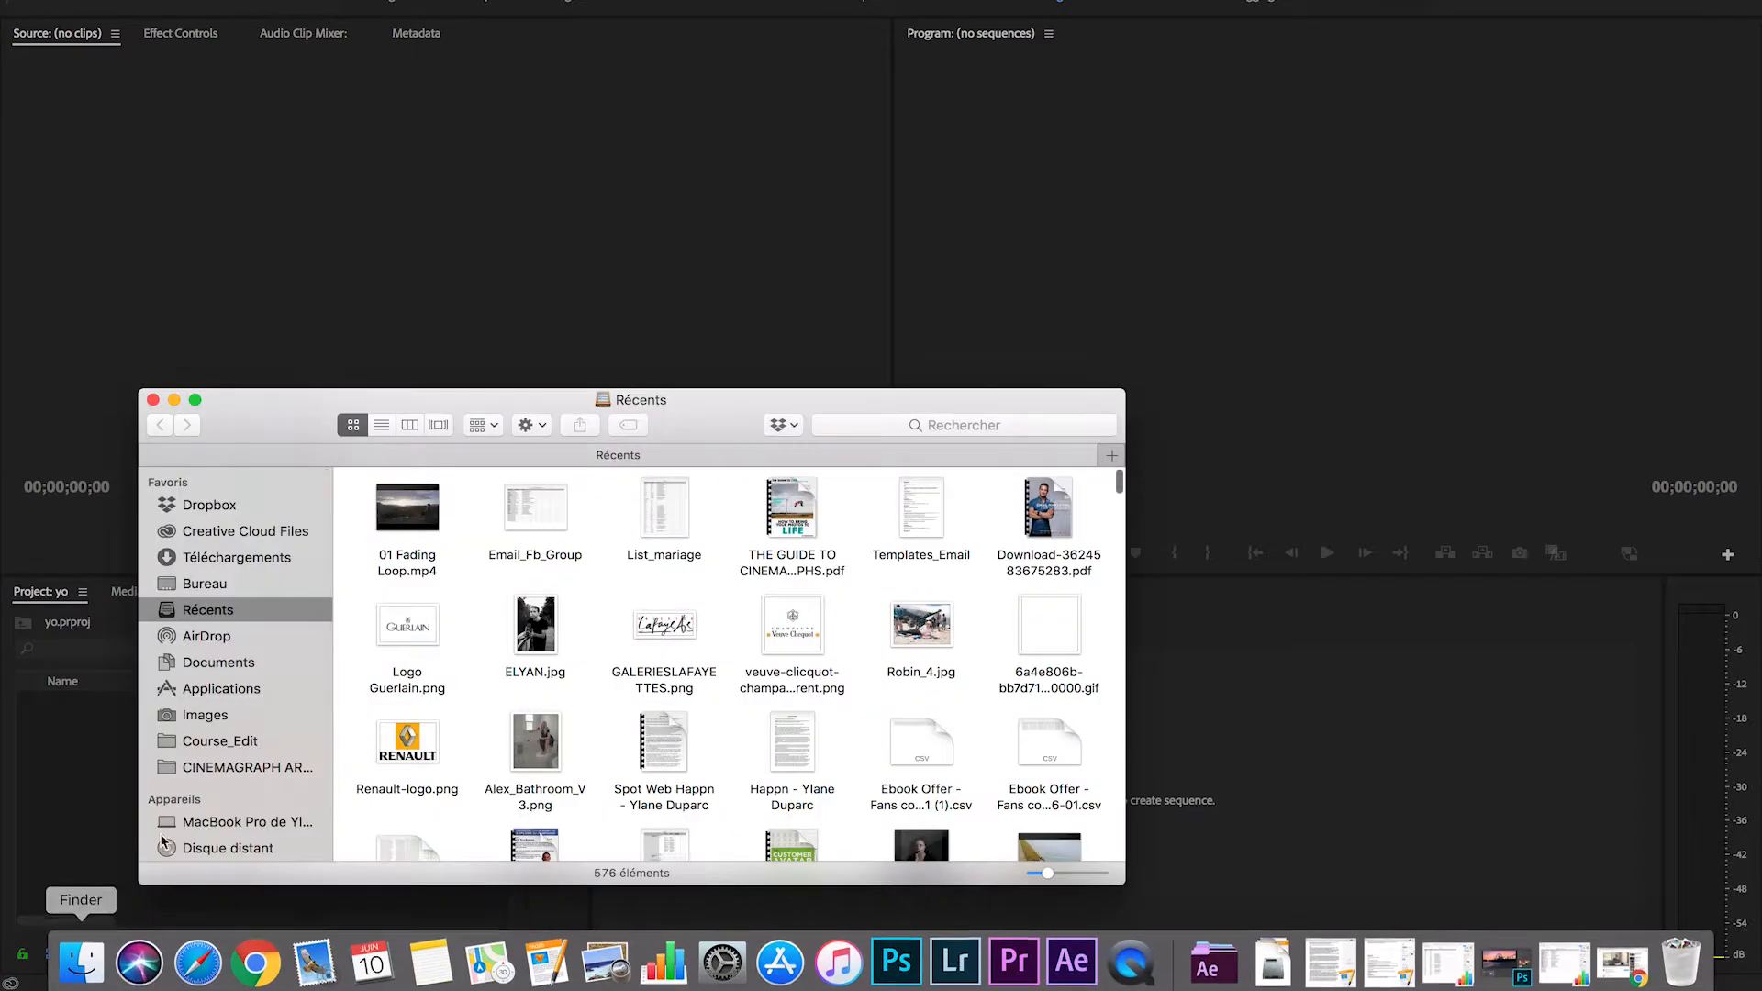
click(195, 585)
drag(268, 426, 477, 409)
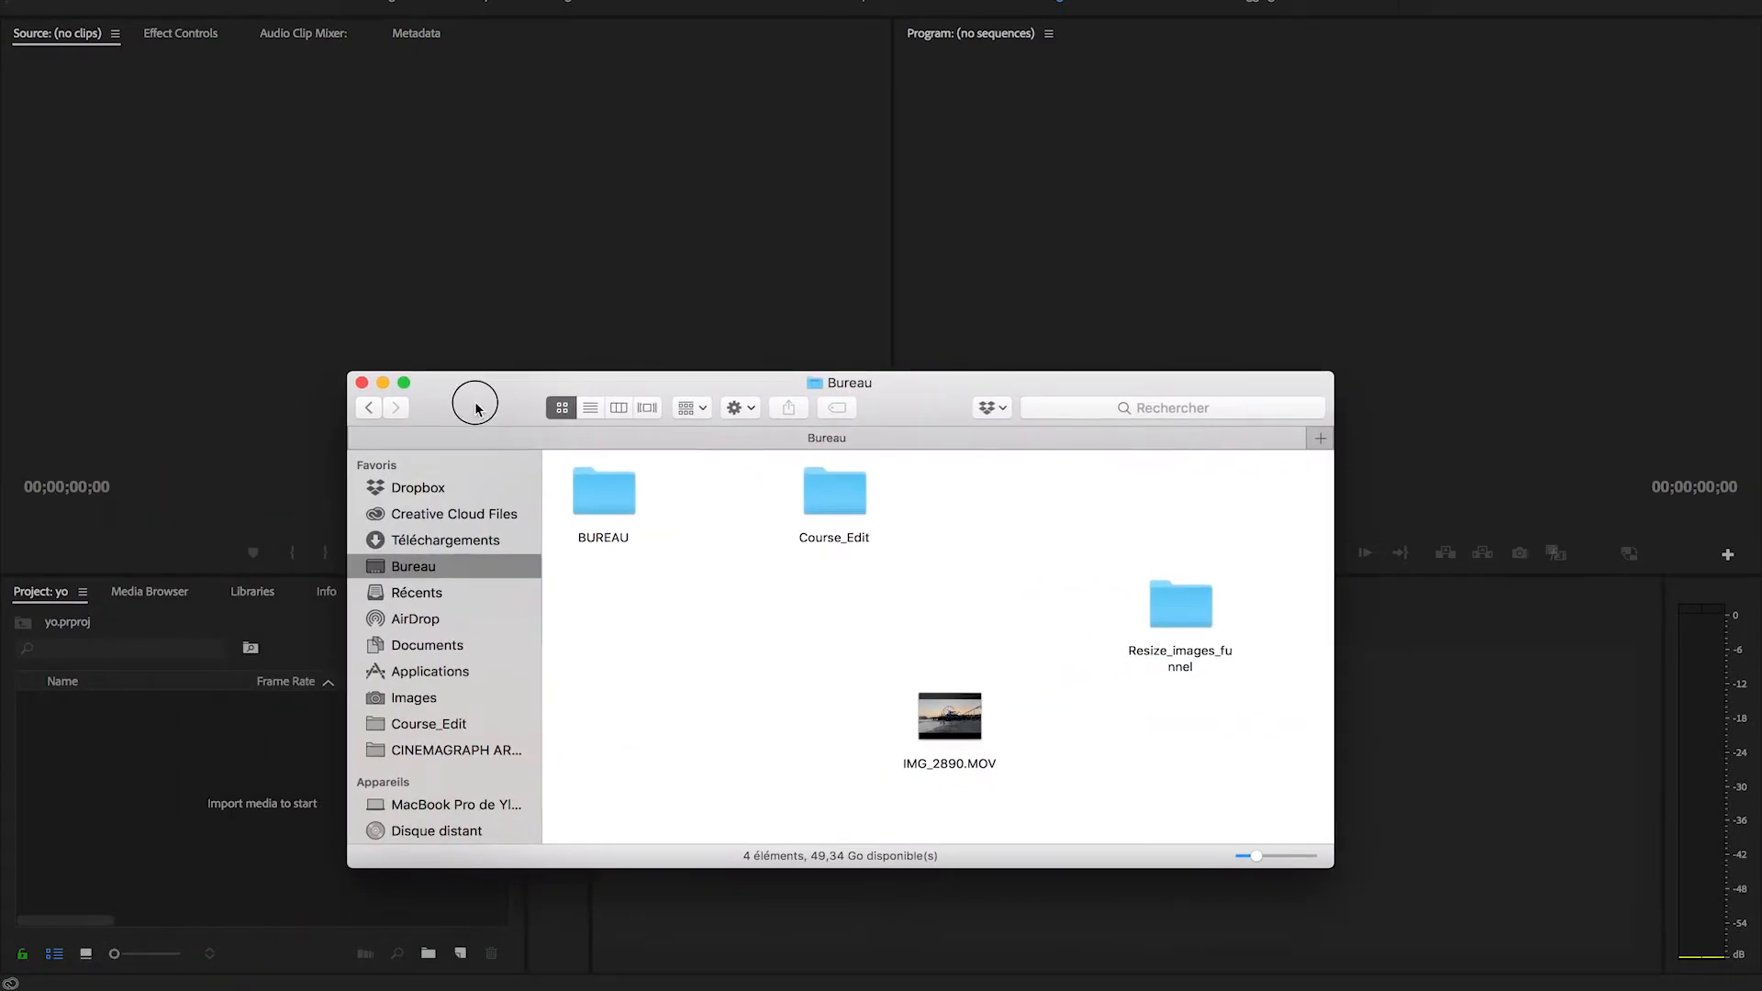
drag(950, 716, 183, 799)
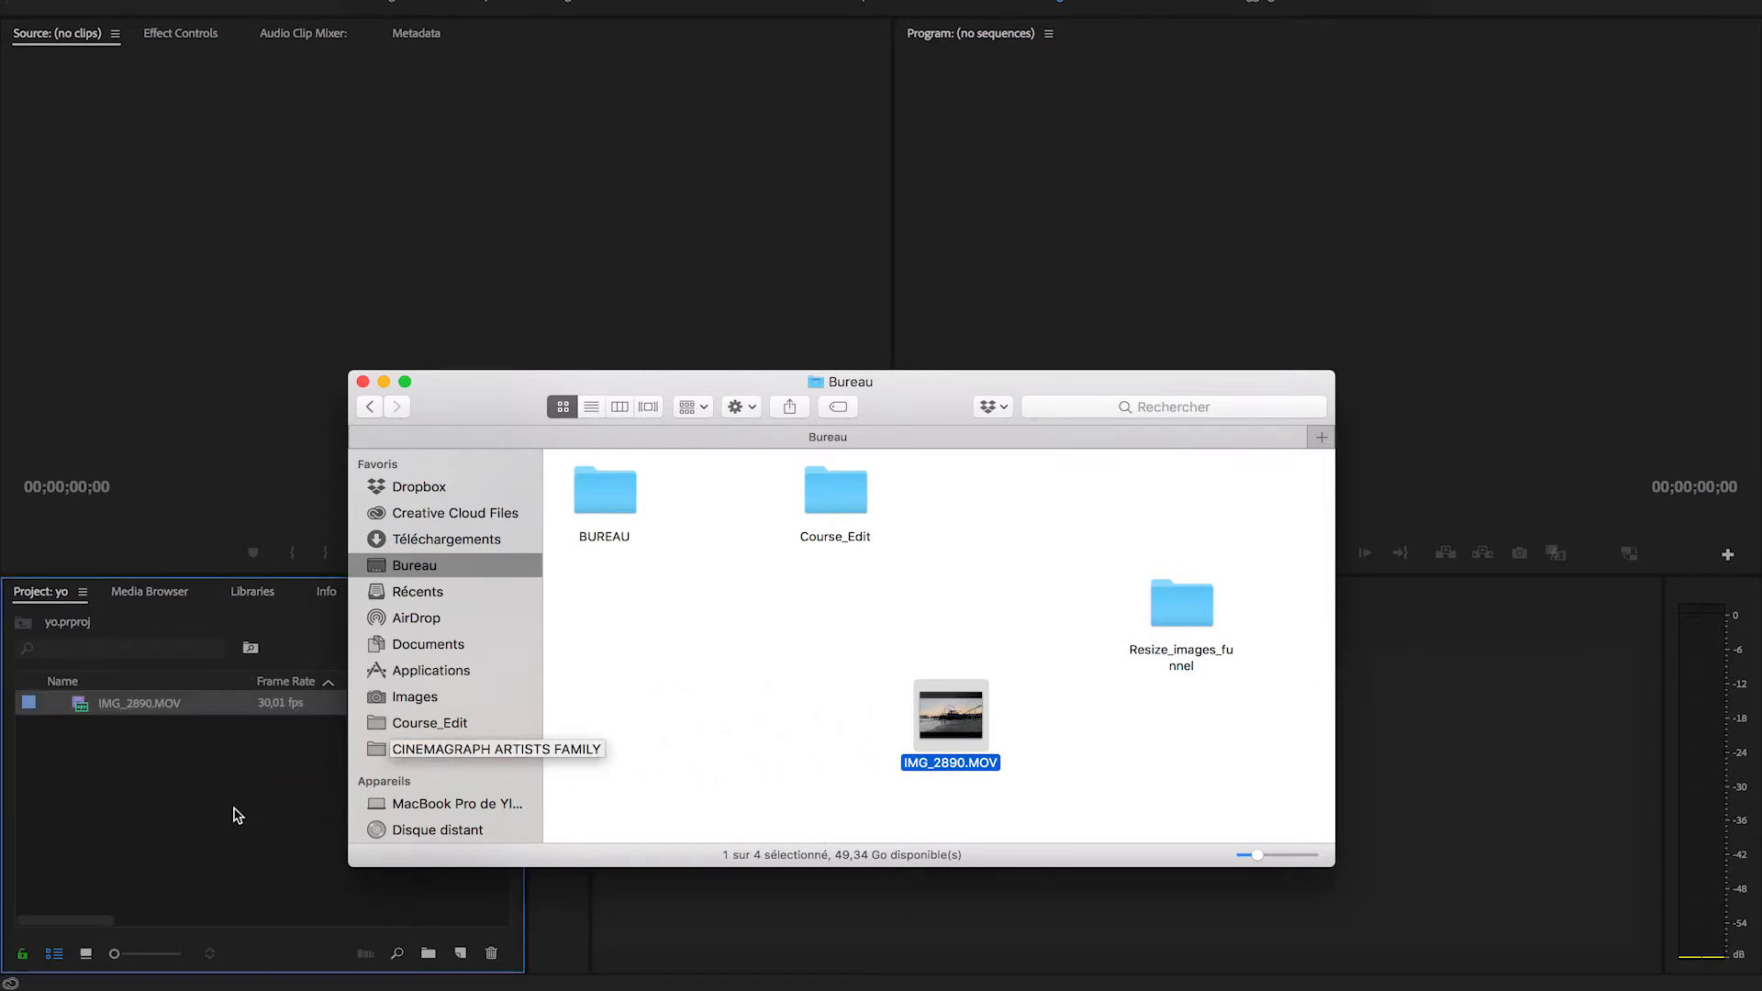
Create a sequence from the imported IMG_2890.MOV clip and place the playhead at its start
click(236, 809)
click(148, 707)
drag(148, 709, 661, 755)
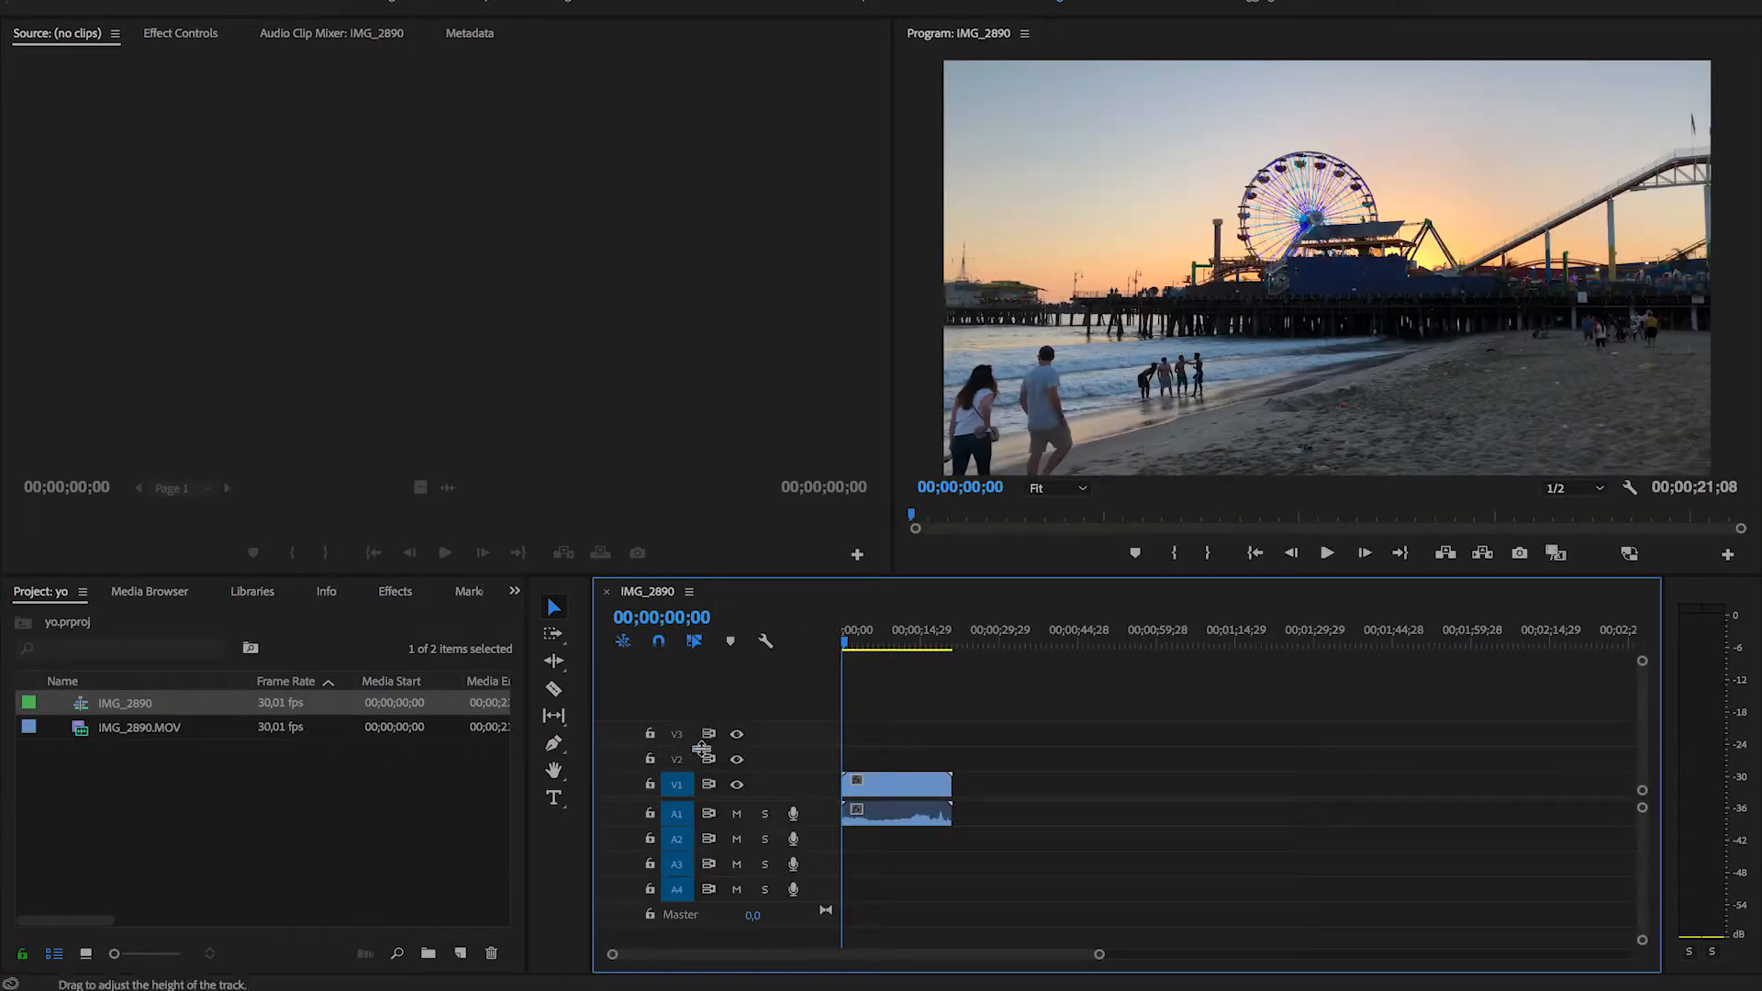
mouse_move(850, 642)
mouse_down()
mouse_move(872, 649)
mouse_move(841, 651)
mouse_up()
Find the Warp Stabilizer effect by searching for "stab" and apply it to the IMG_2890 clip in the timeline
click(393, 595)
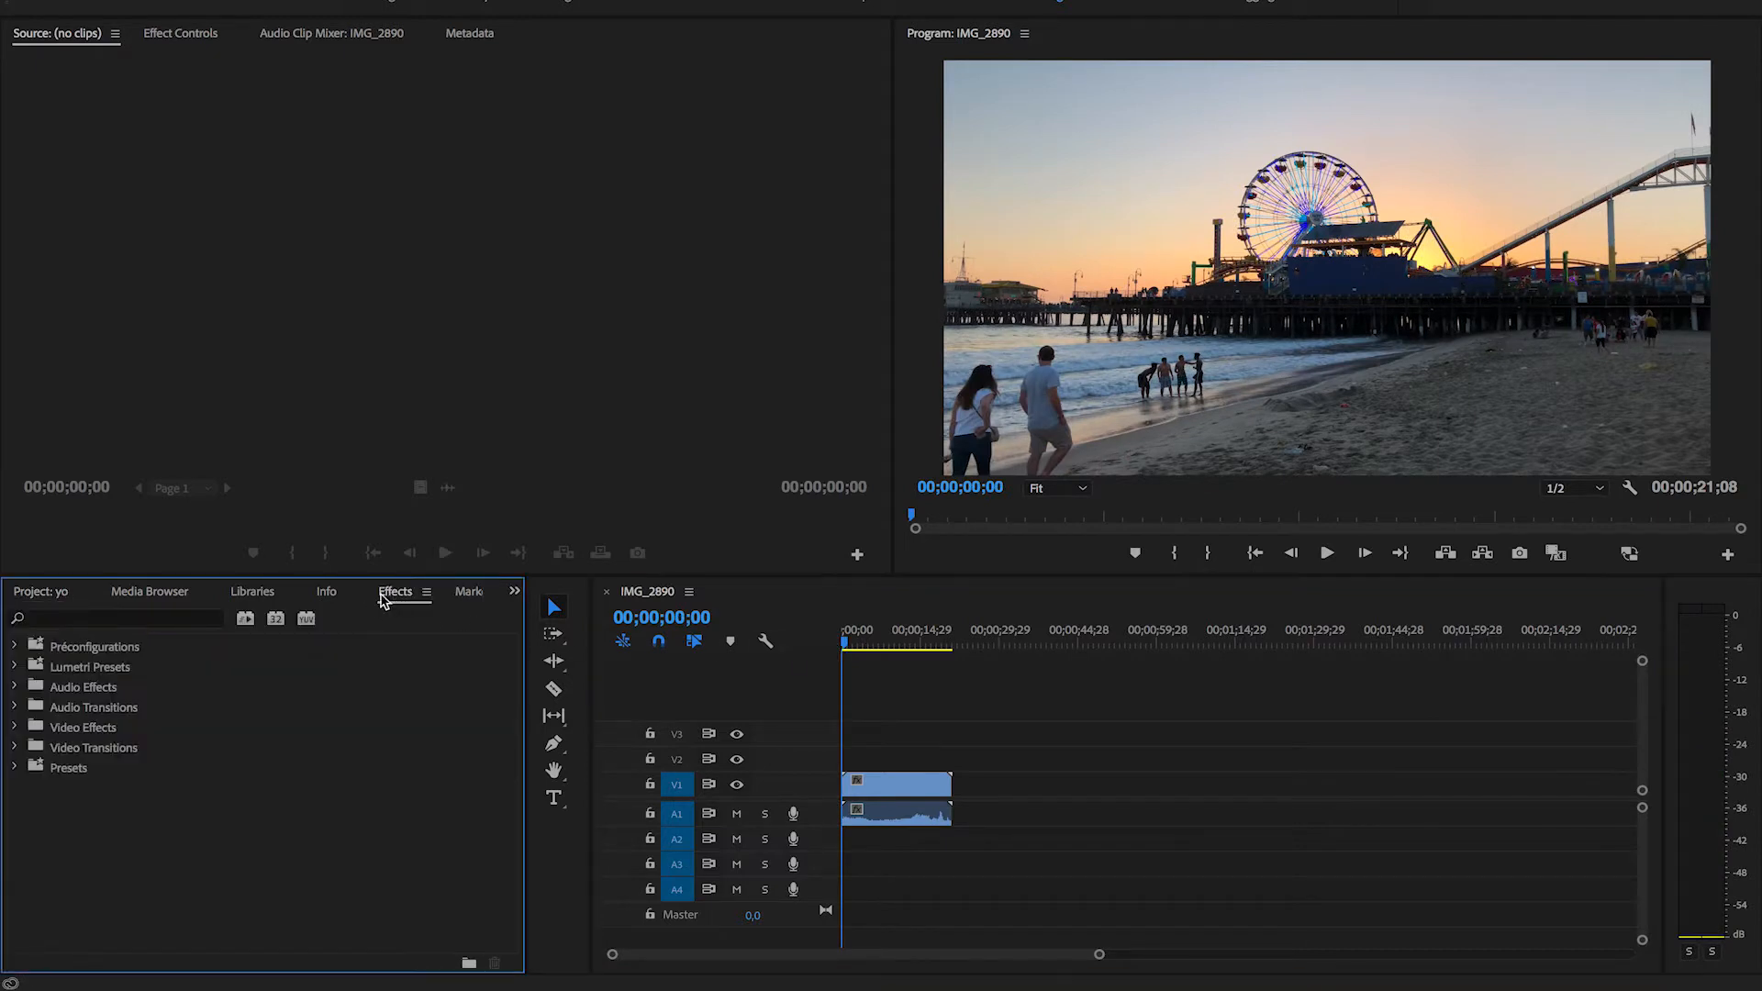
click(185, 620)
text(stab)
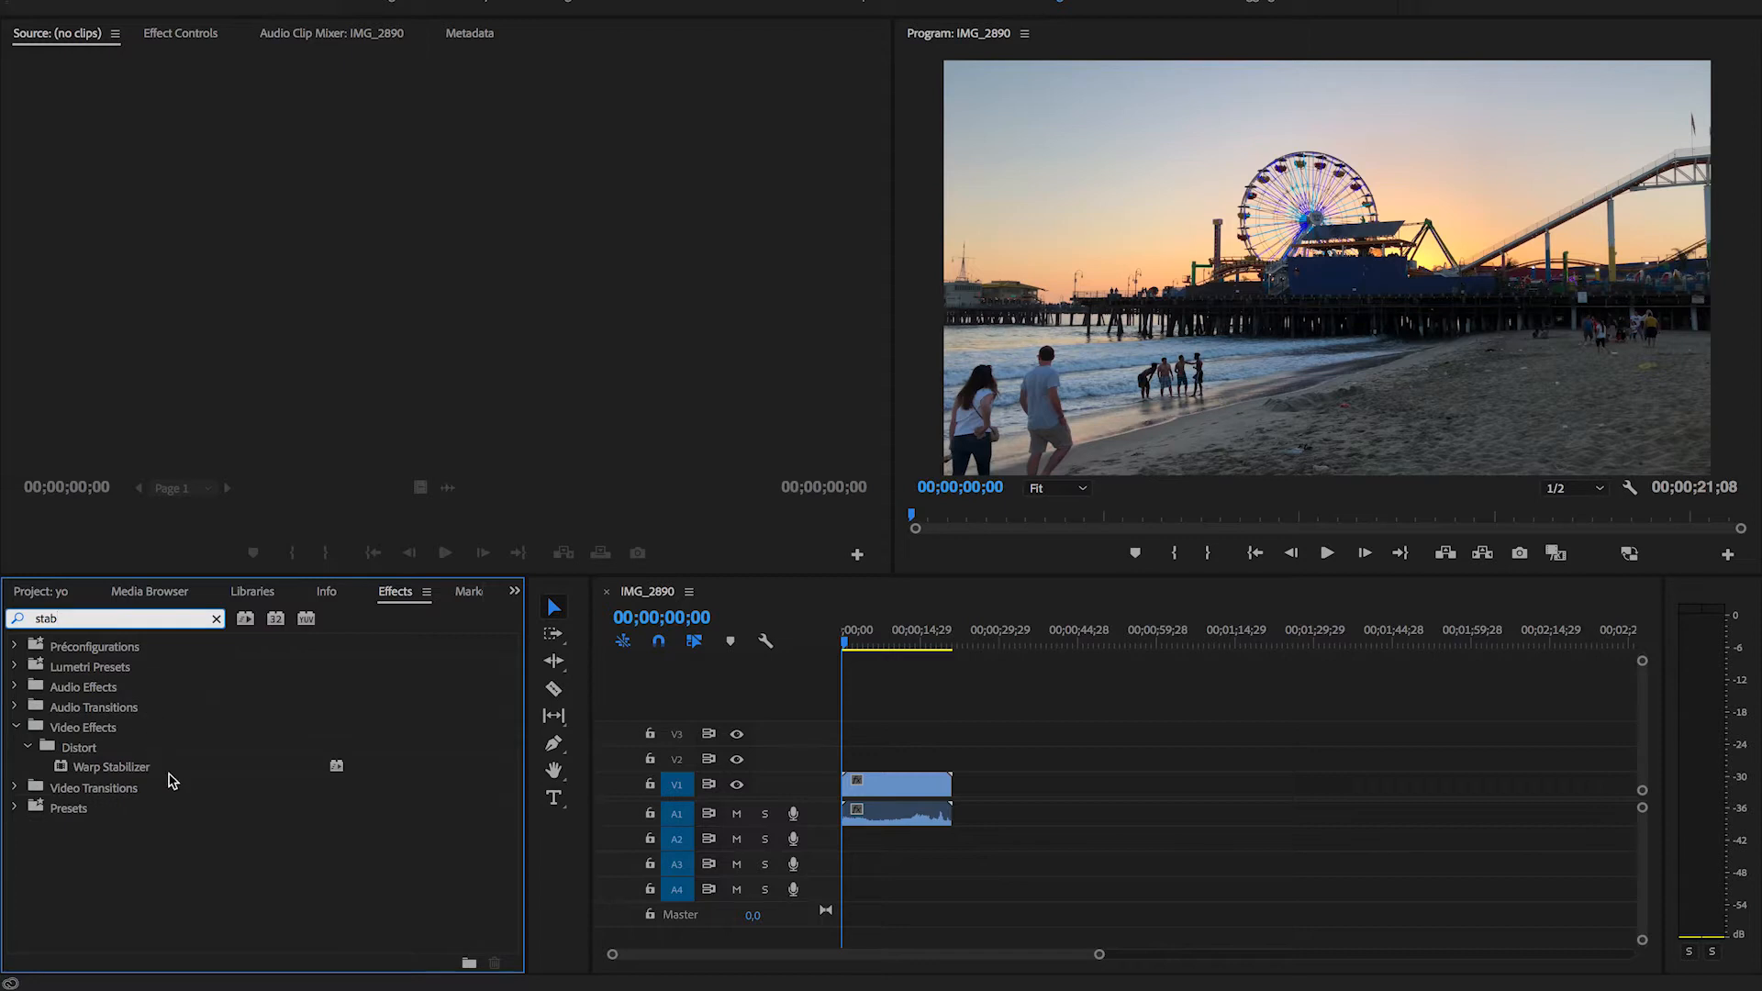
click(84, 771)
drag(109, 774, 878, 797)
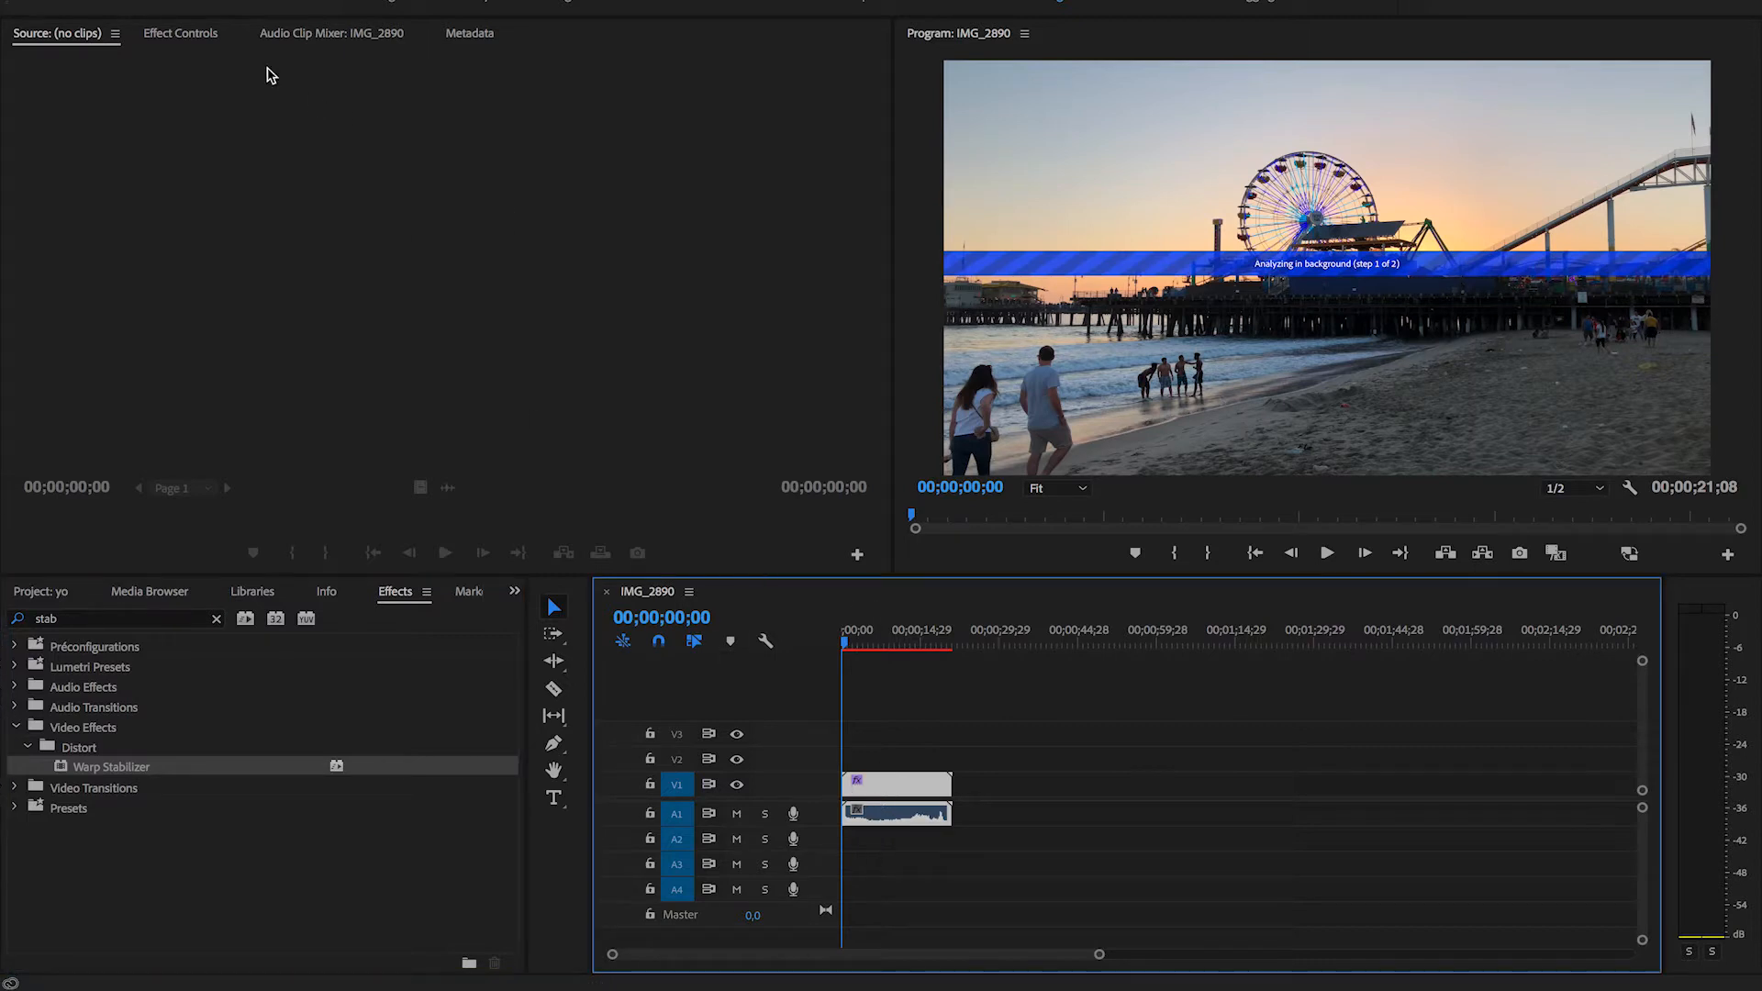
Set the Warp Stabilizer's stabilization result to No Motion
click(196, 34)
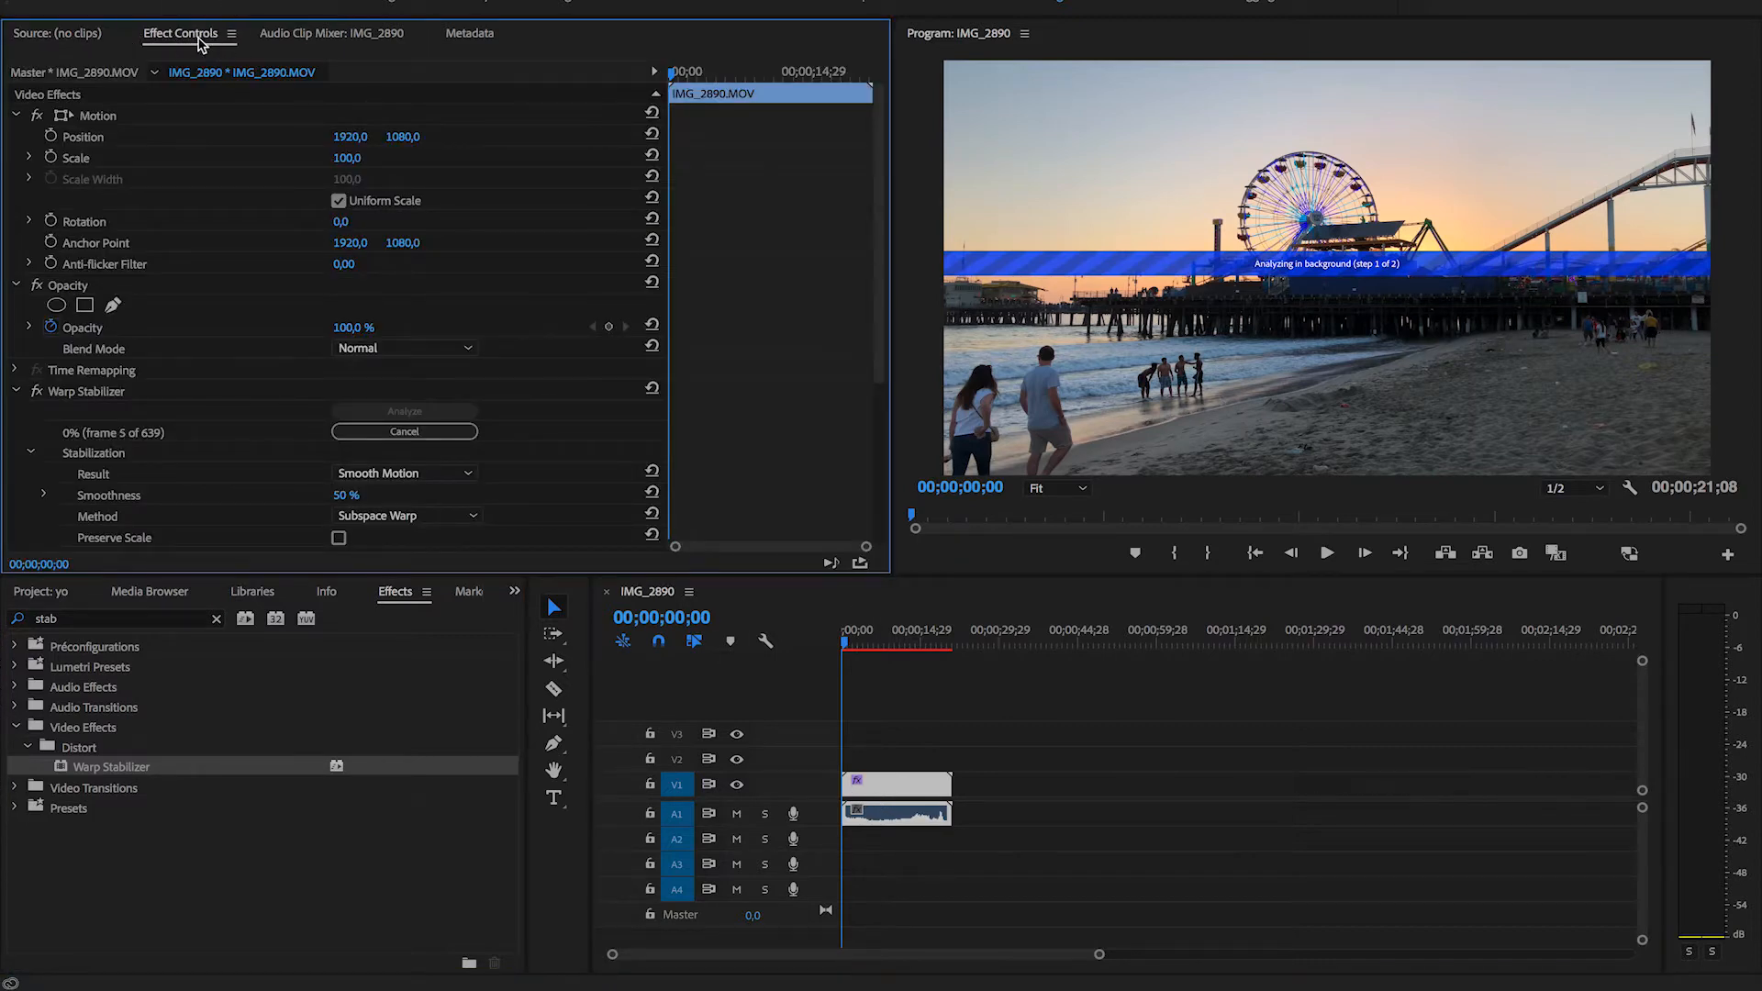
scroll(220, 424, down, 2)
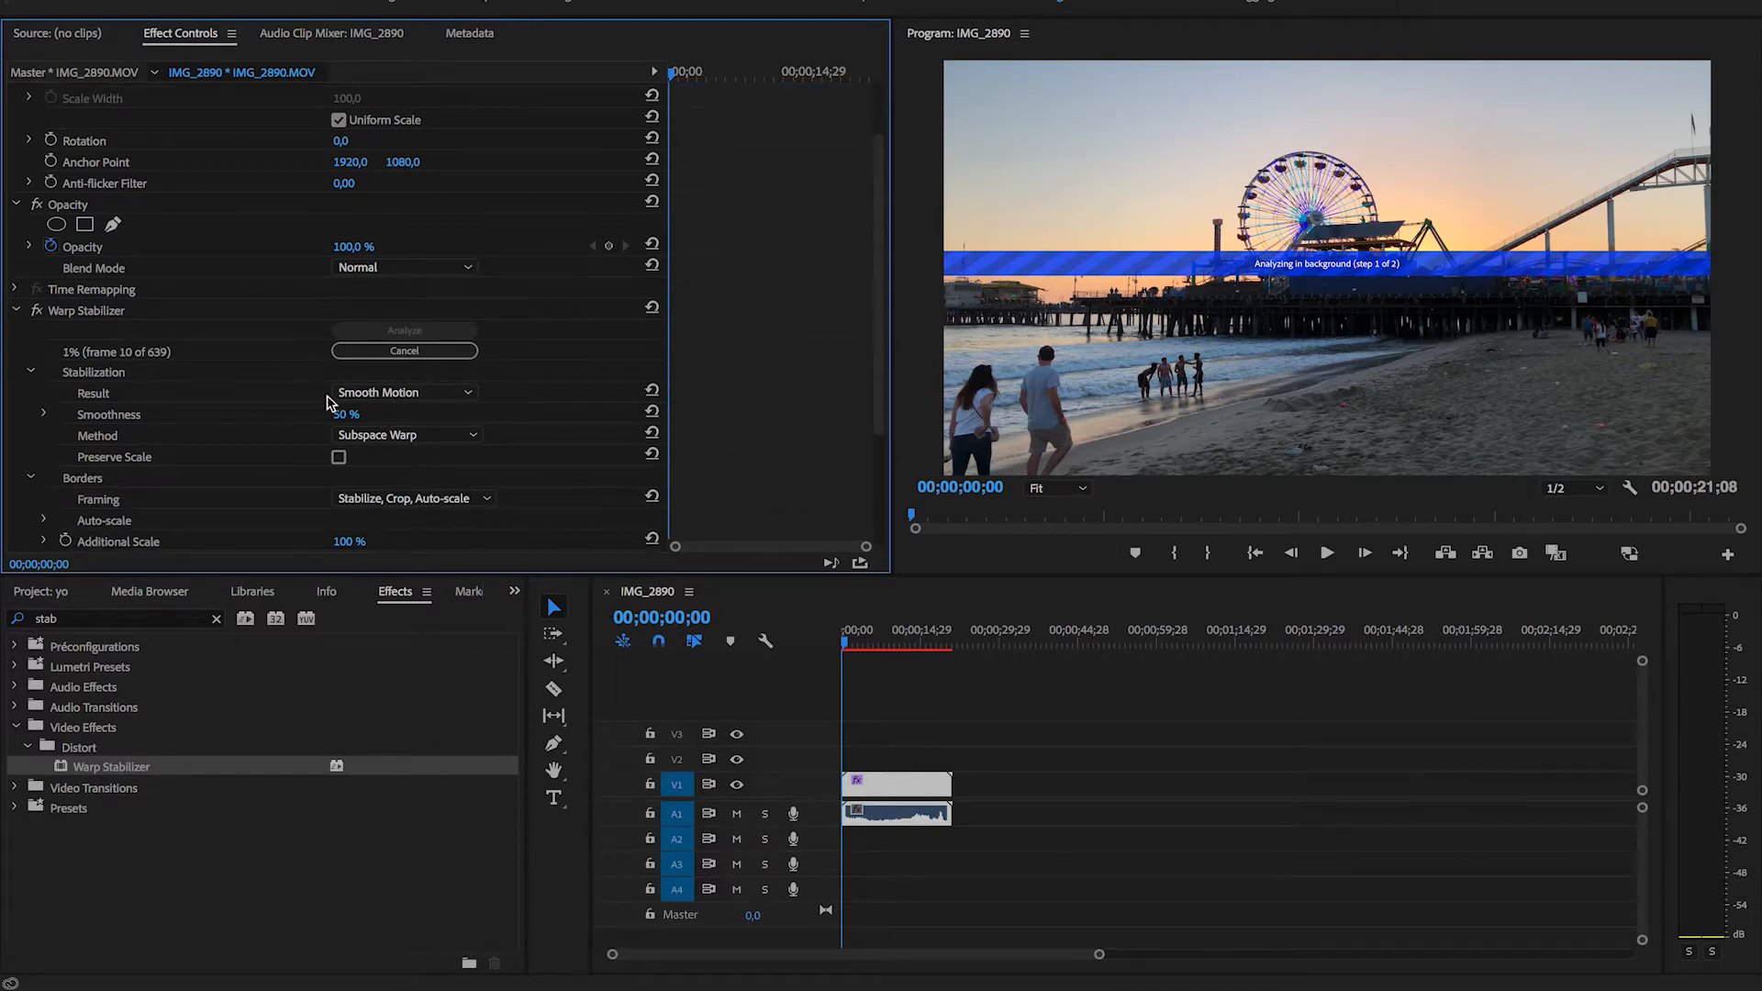
click(427, 394)
click(401, 434)
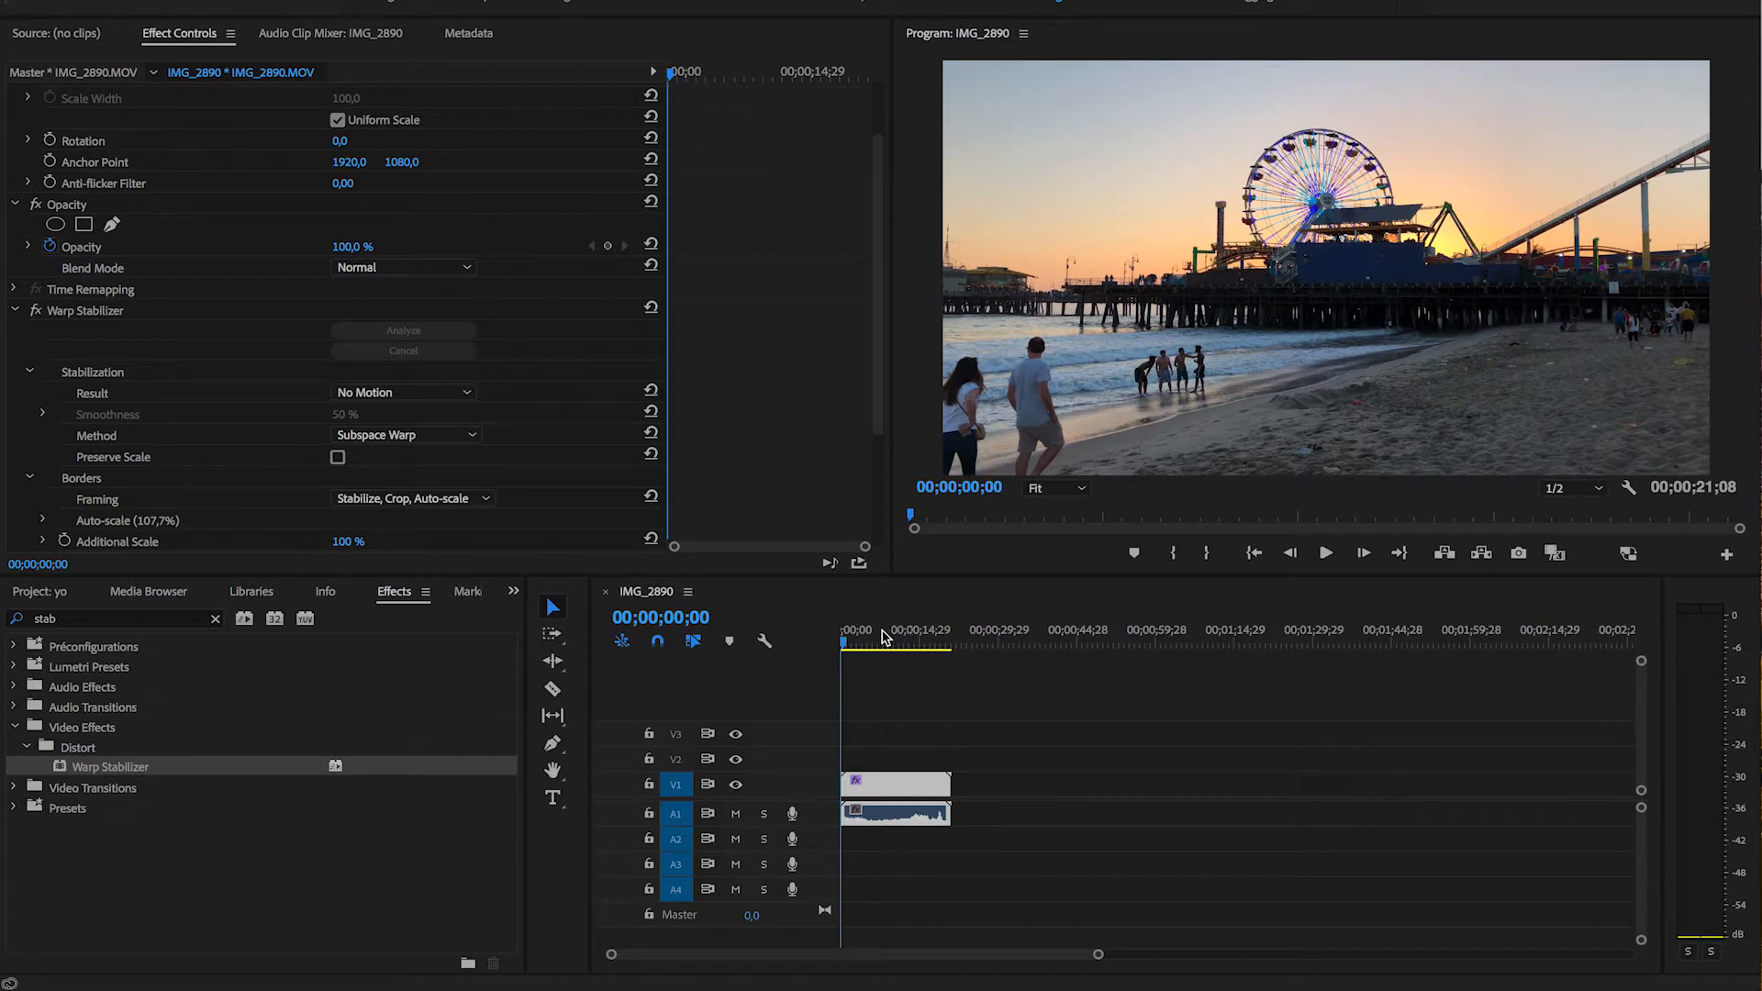
Play the stabilized clip from the start to check it, then return the playhead to the beginning
click(849, 647)
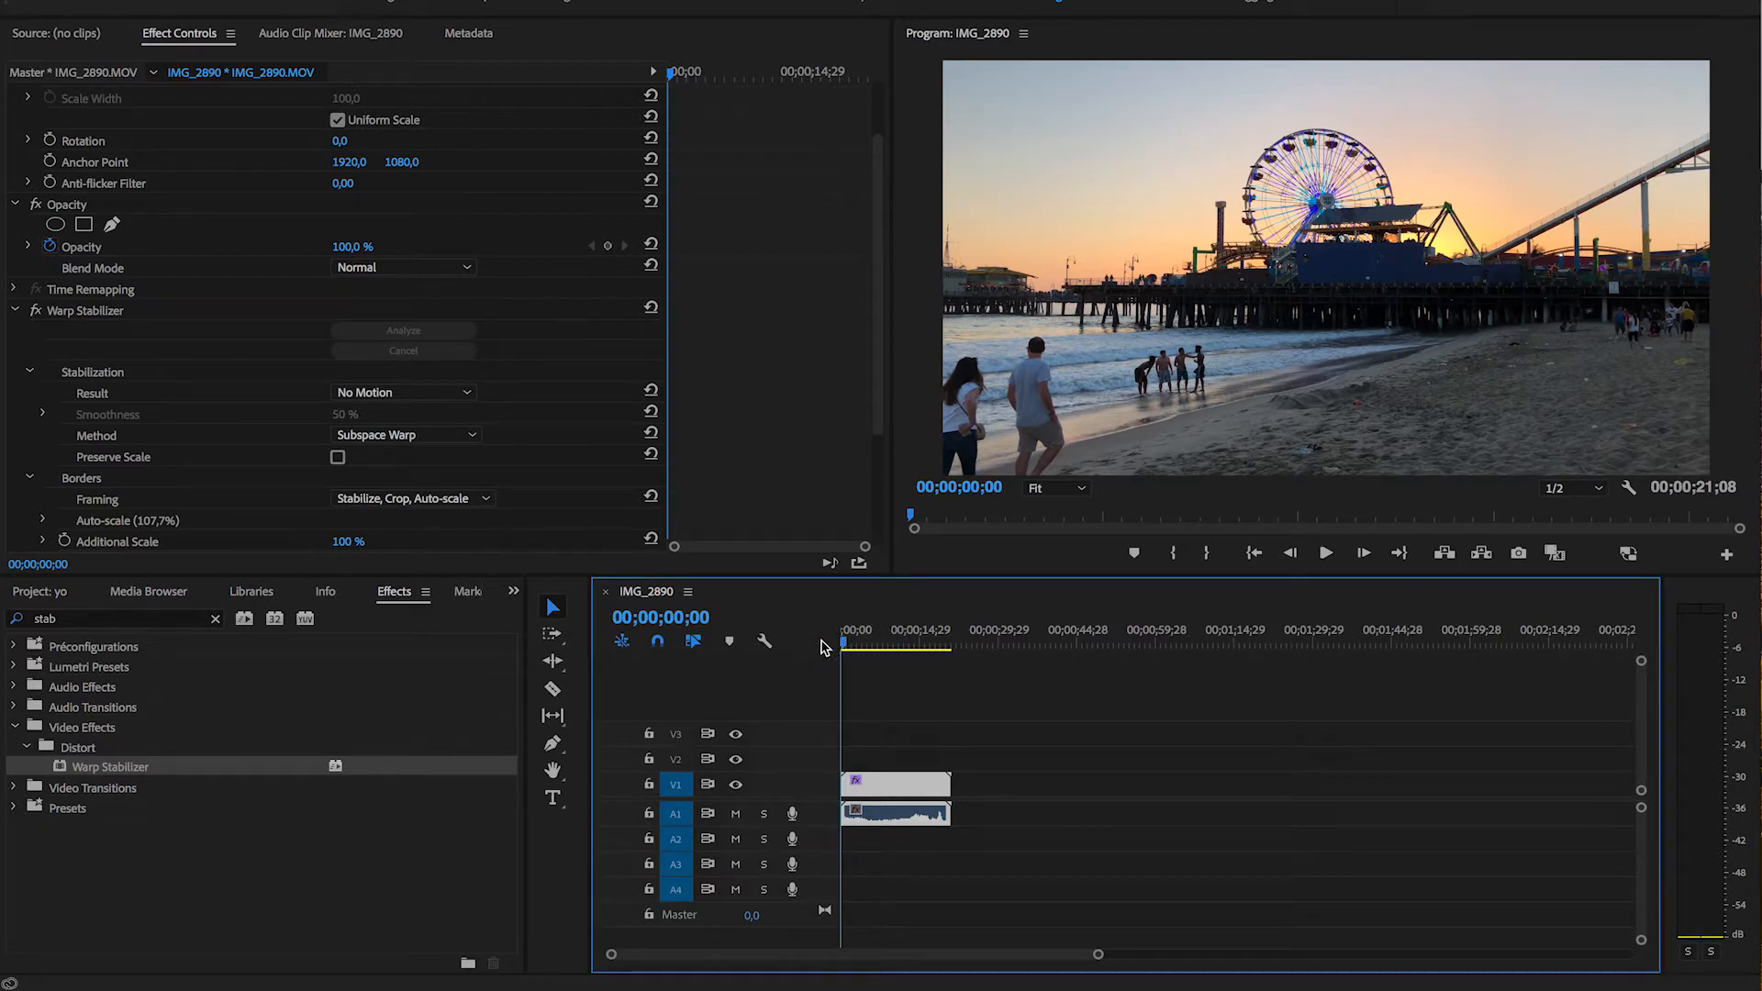
key(space)
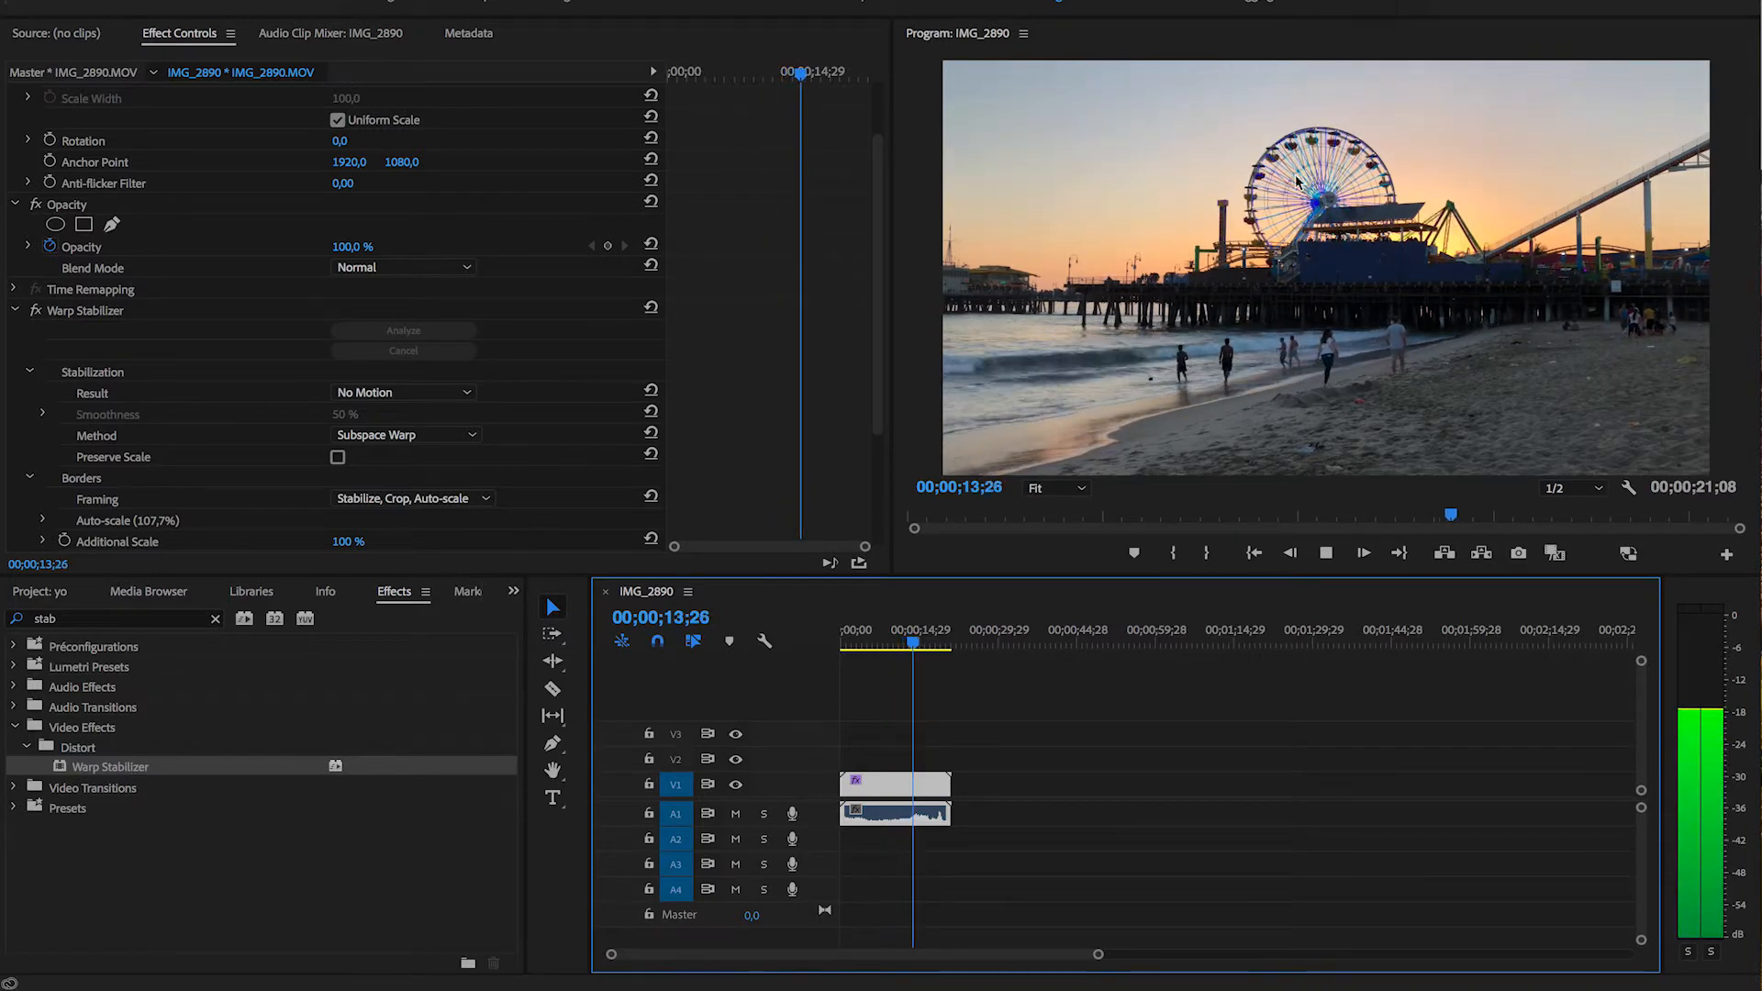
key(space)
drag(914, 638, 845, 649)
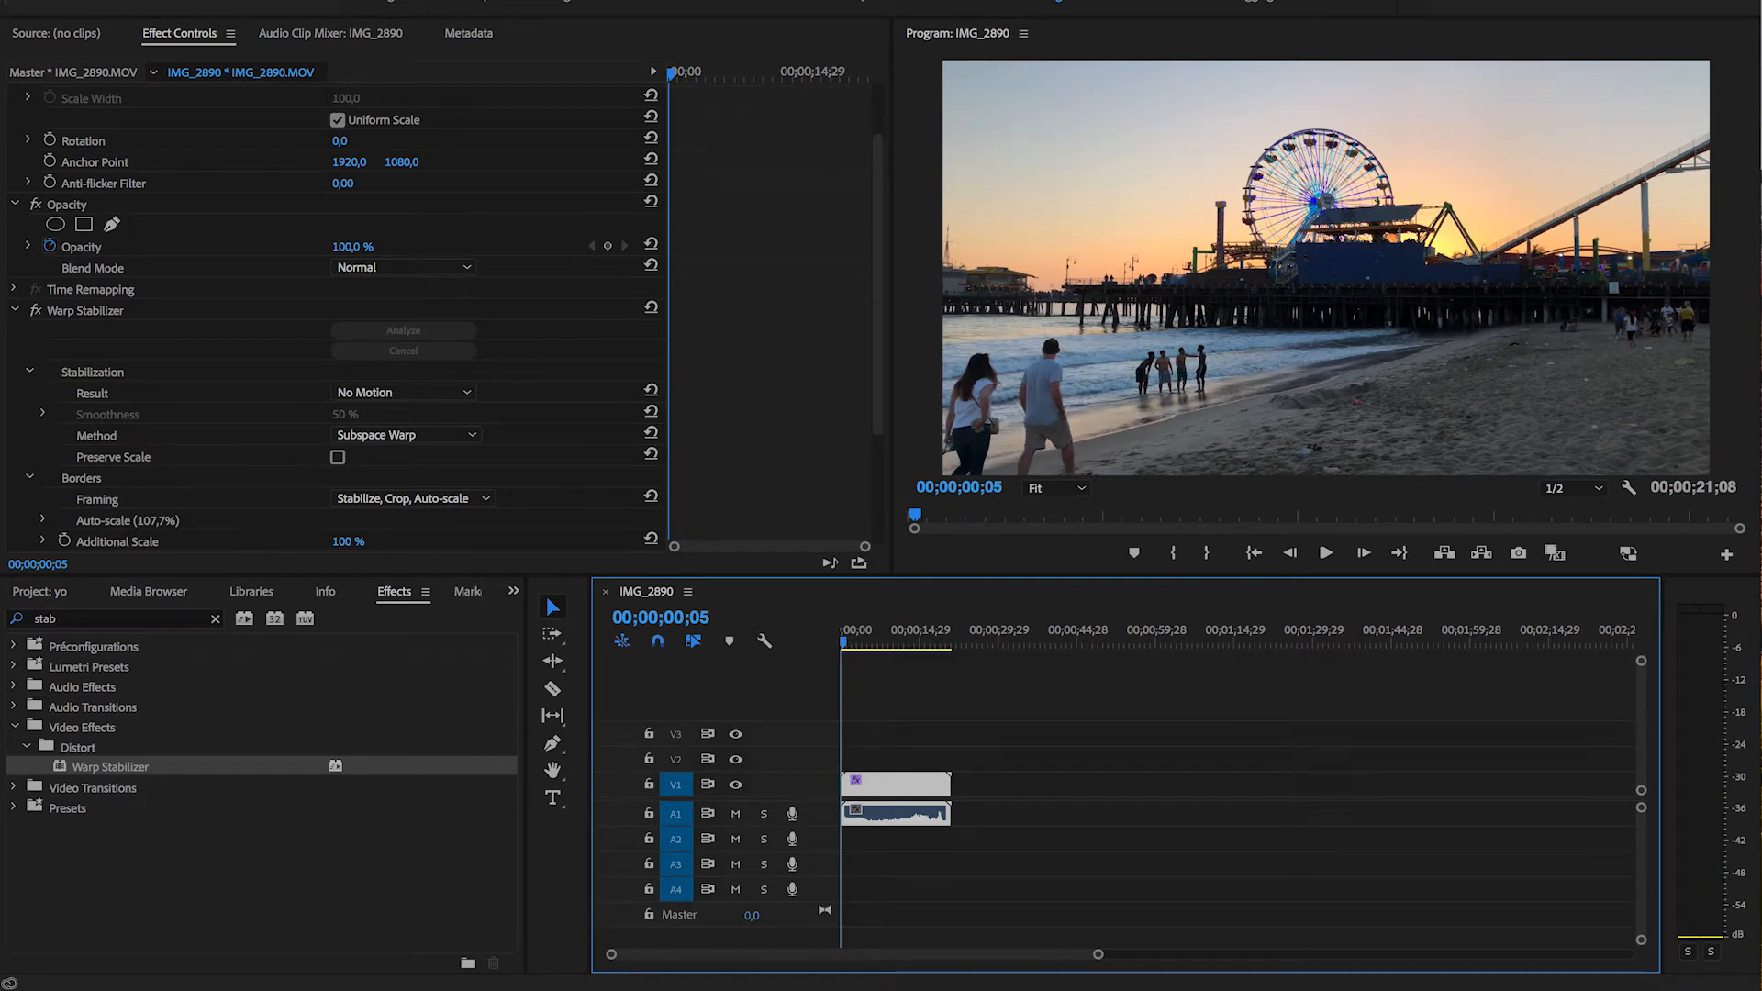
Open the media export settings for the sequence and enable Render at Maximum Depth
click(207, 0)
mouse_move(328, 484)
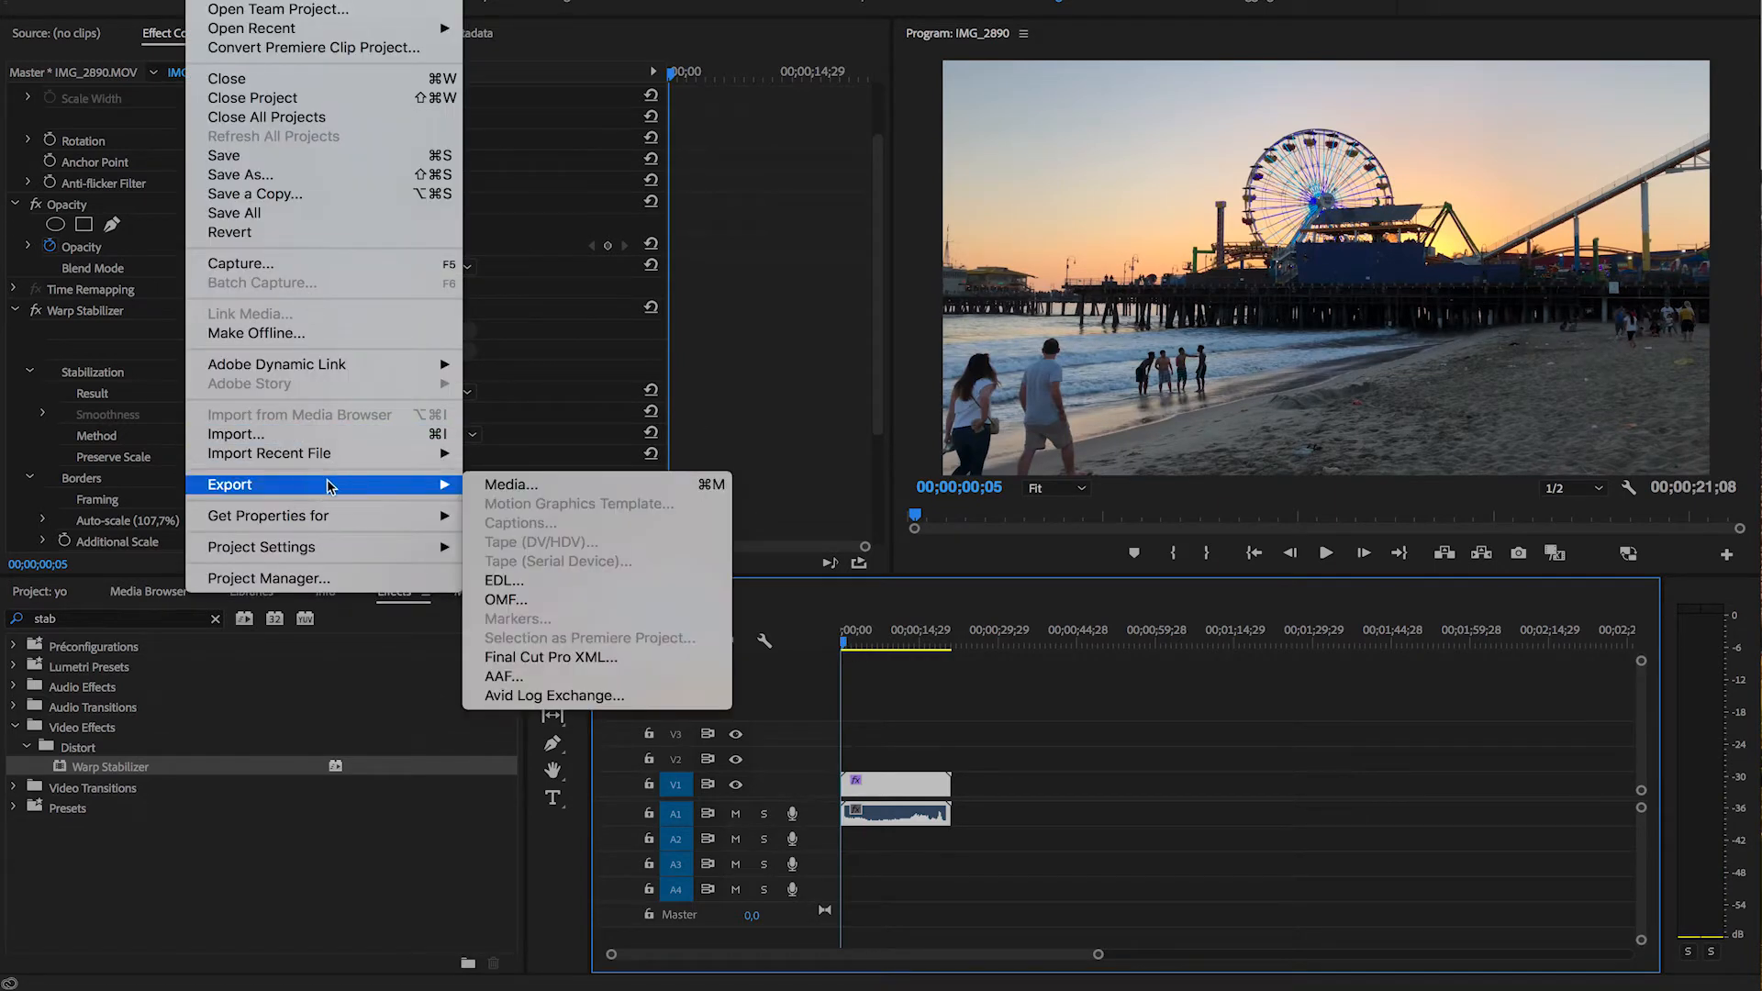
click(566, 487)
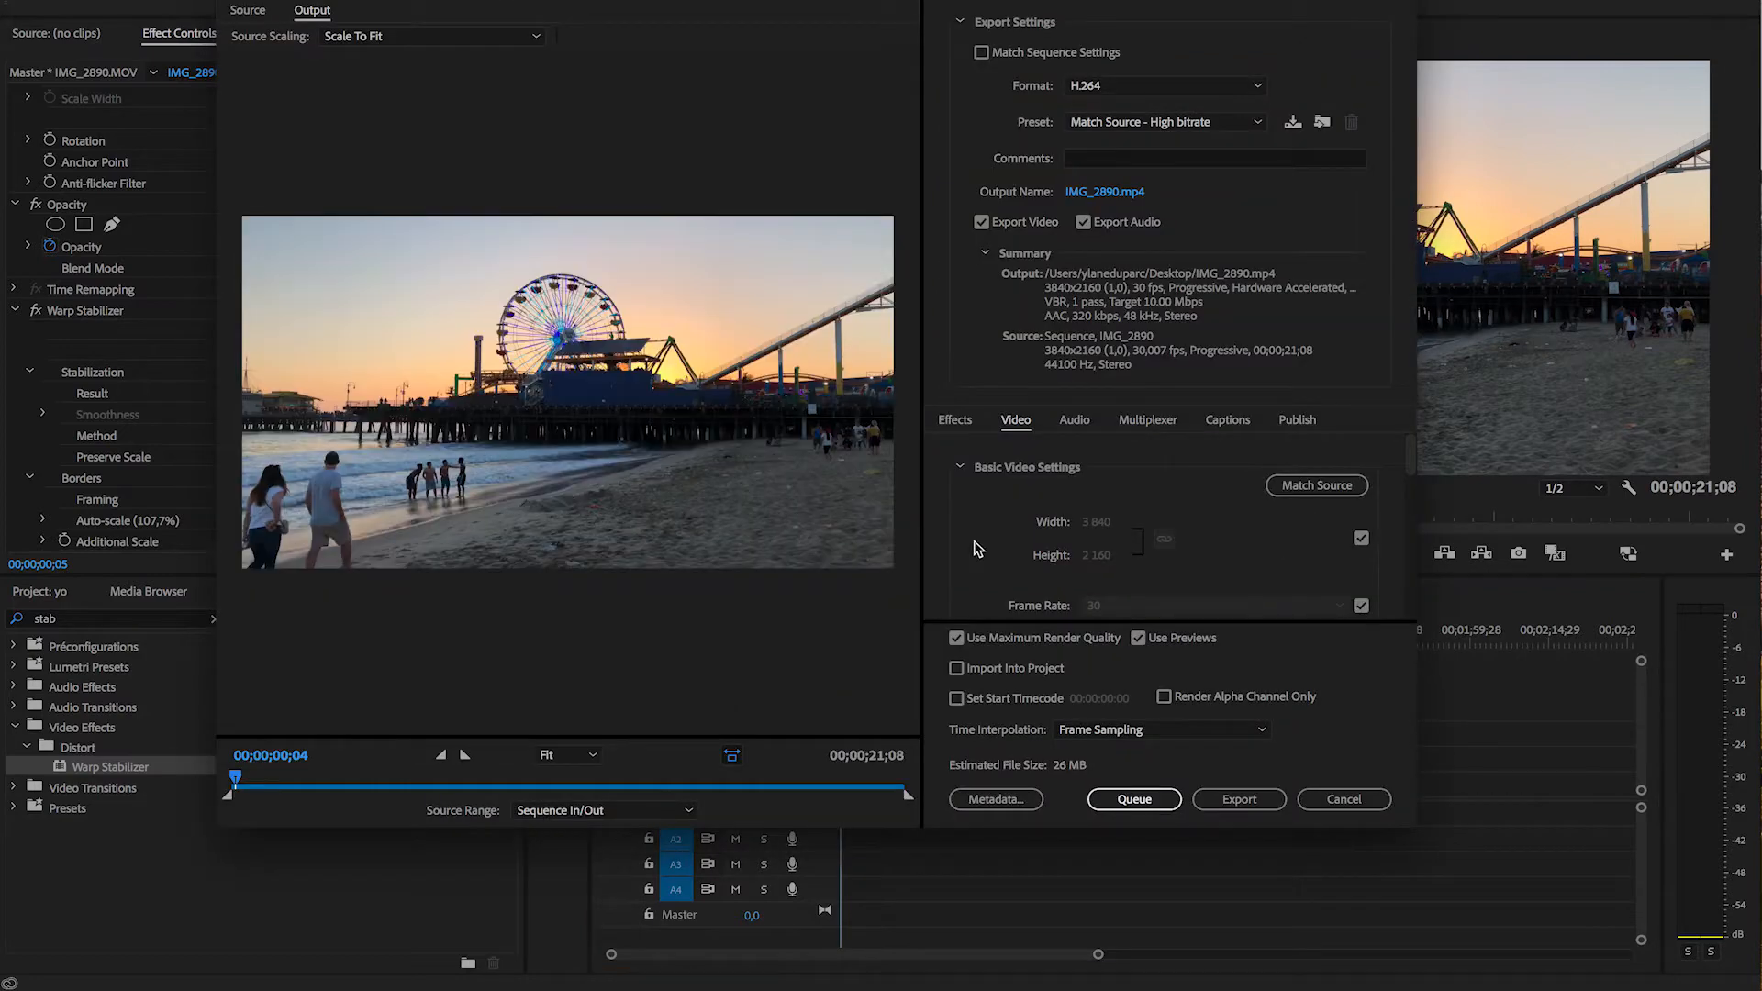
scroll(985, 538, down, 2)
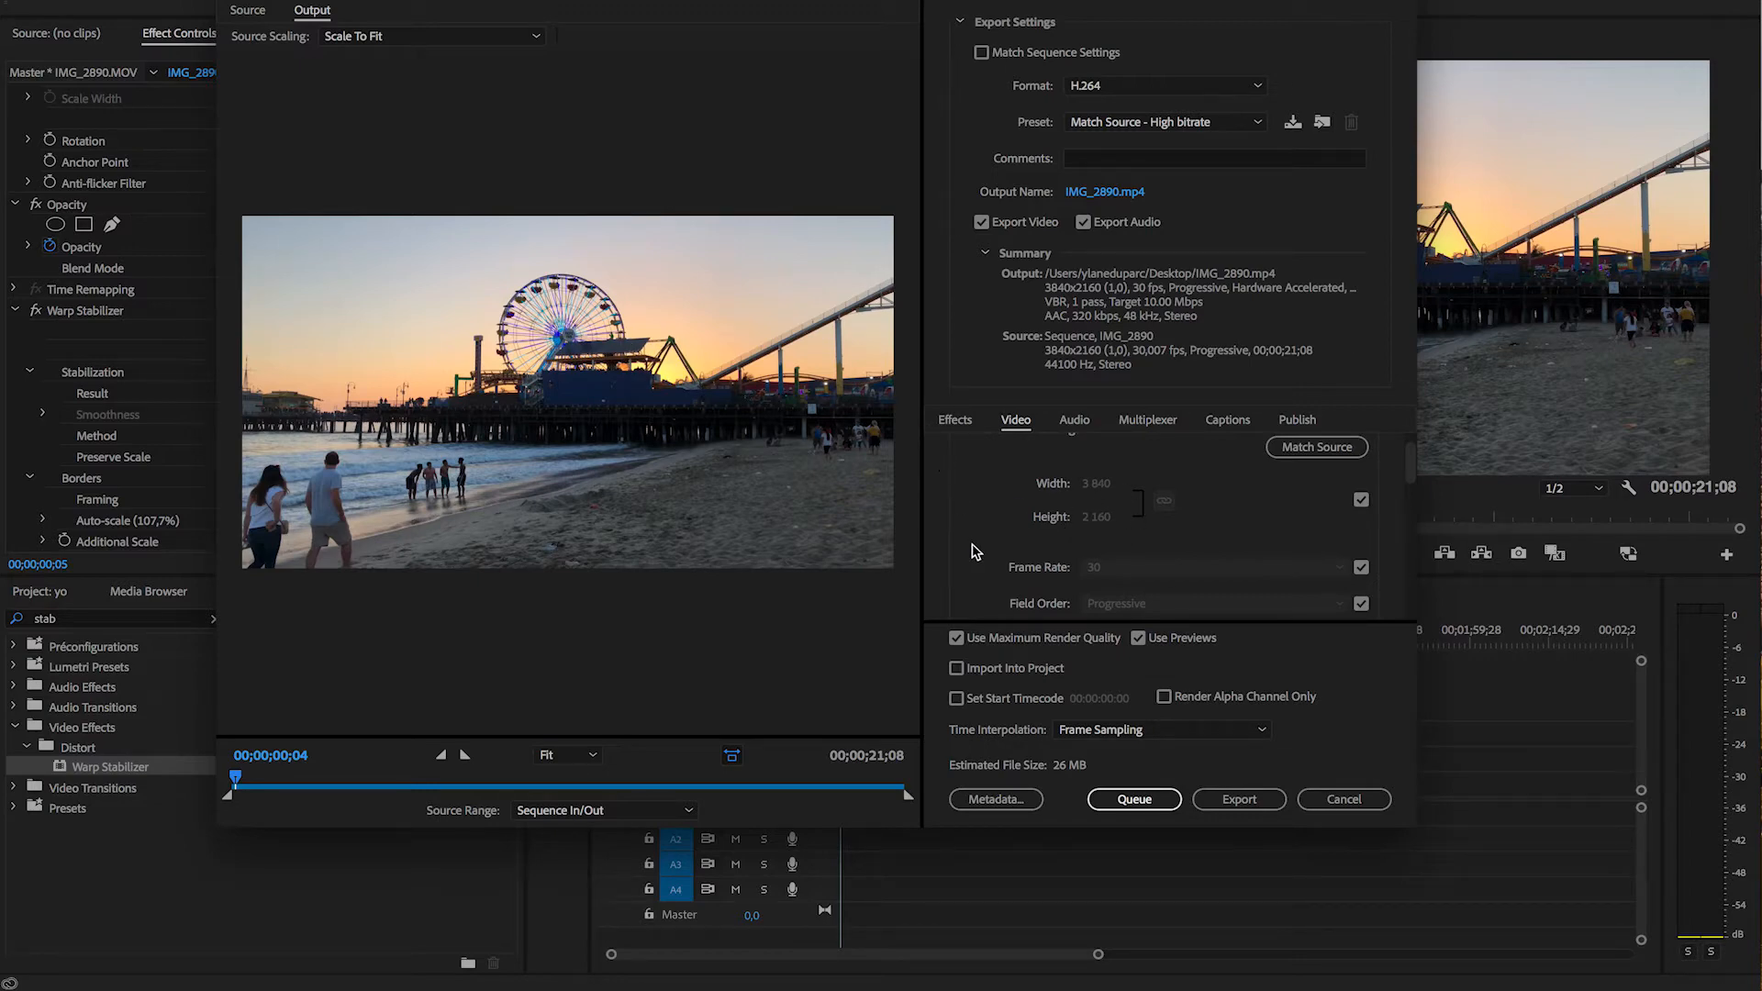
scroll(976, 550, down, 8)
scroll(978, 546, up, 3)
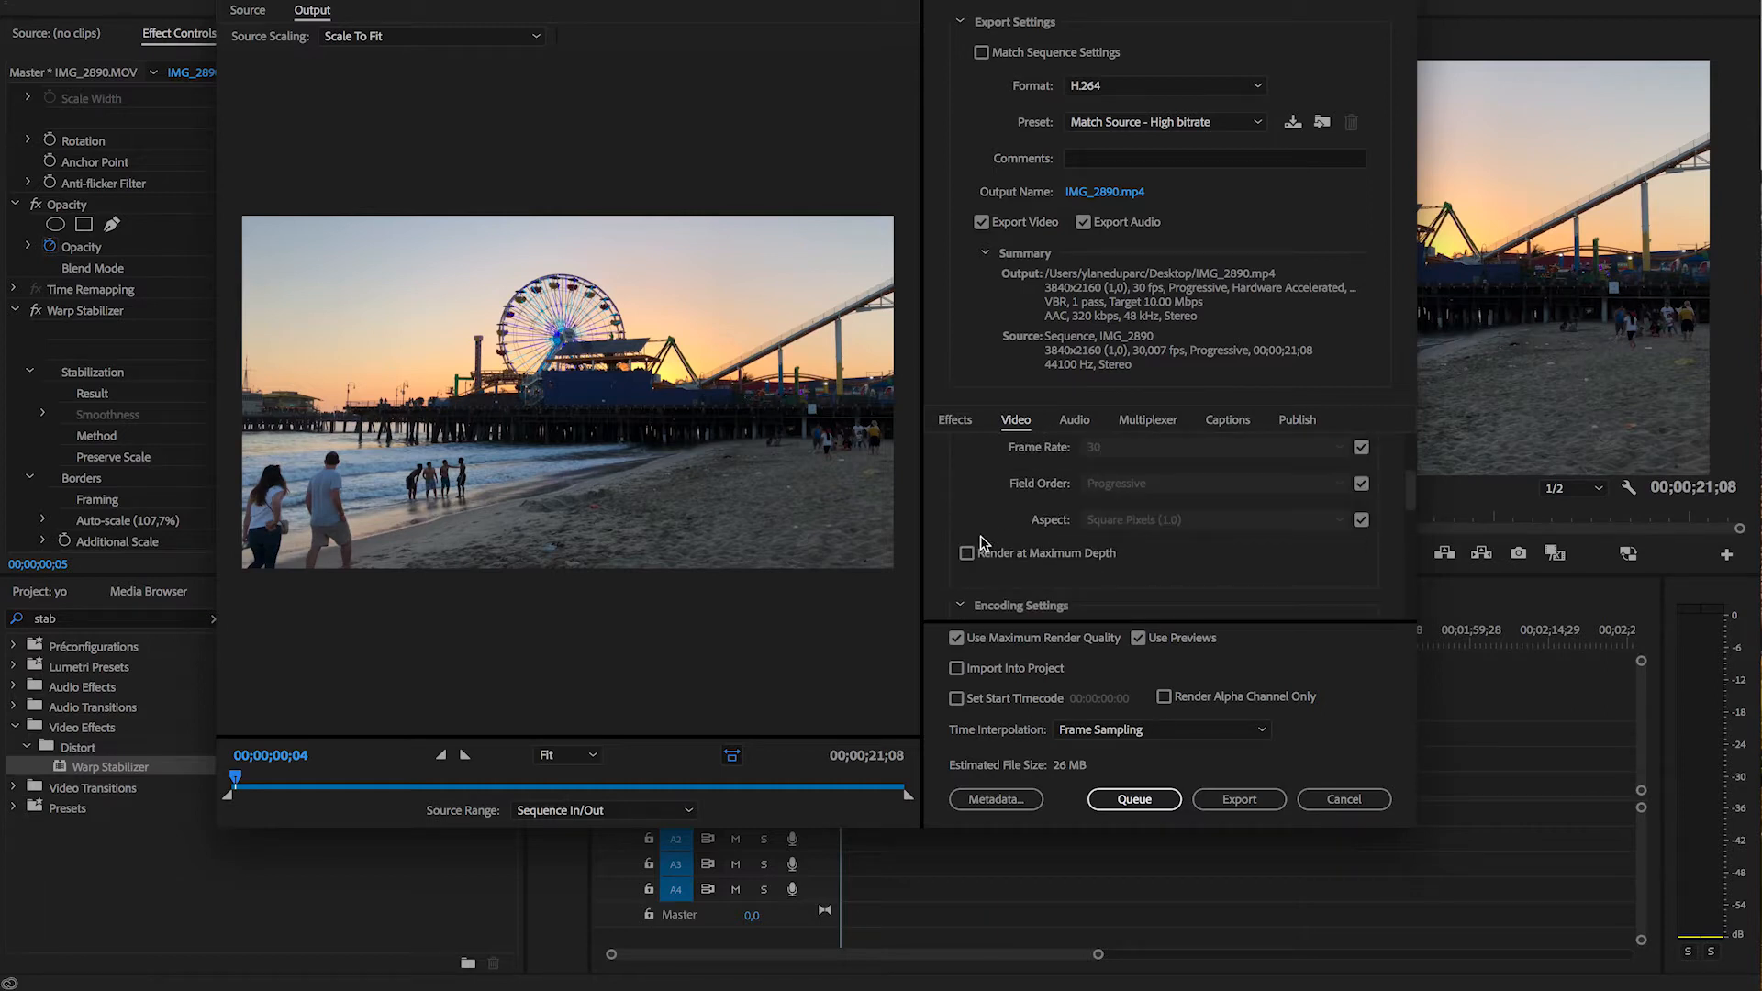
click(967, 554)
Set the export's bitrate encoding to VBR, 2 pass and exclude audio from the export
scroll(1008, 554, down, 6)
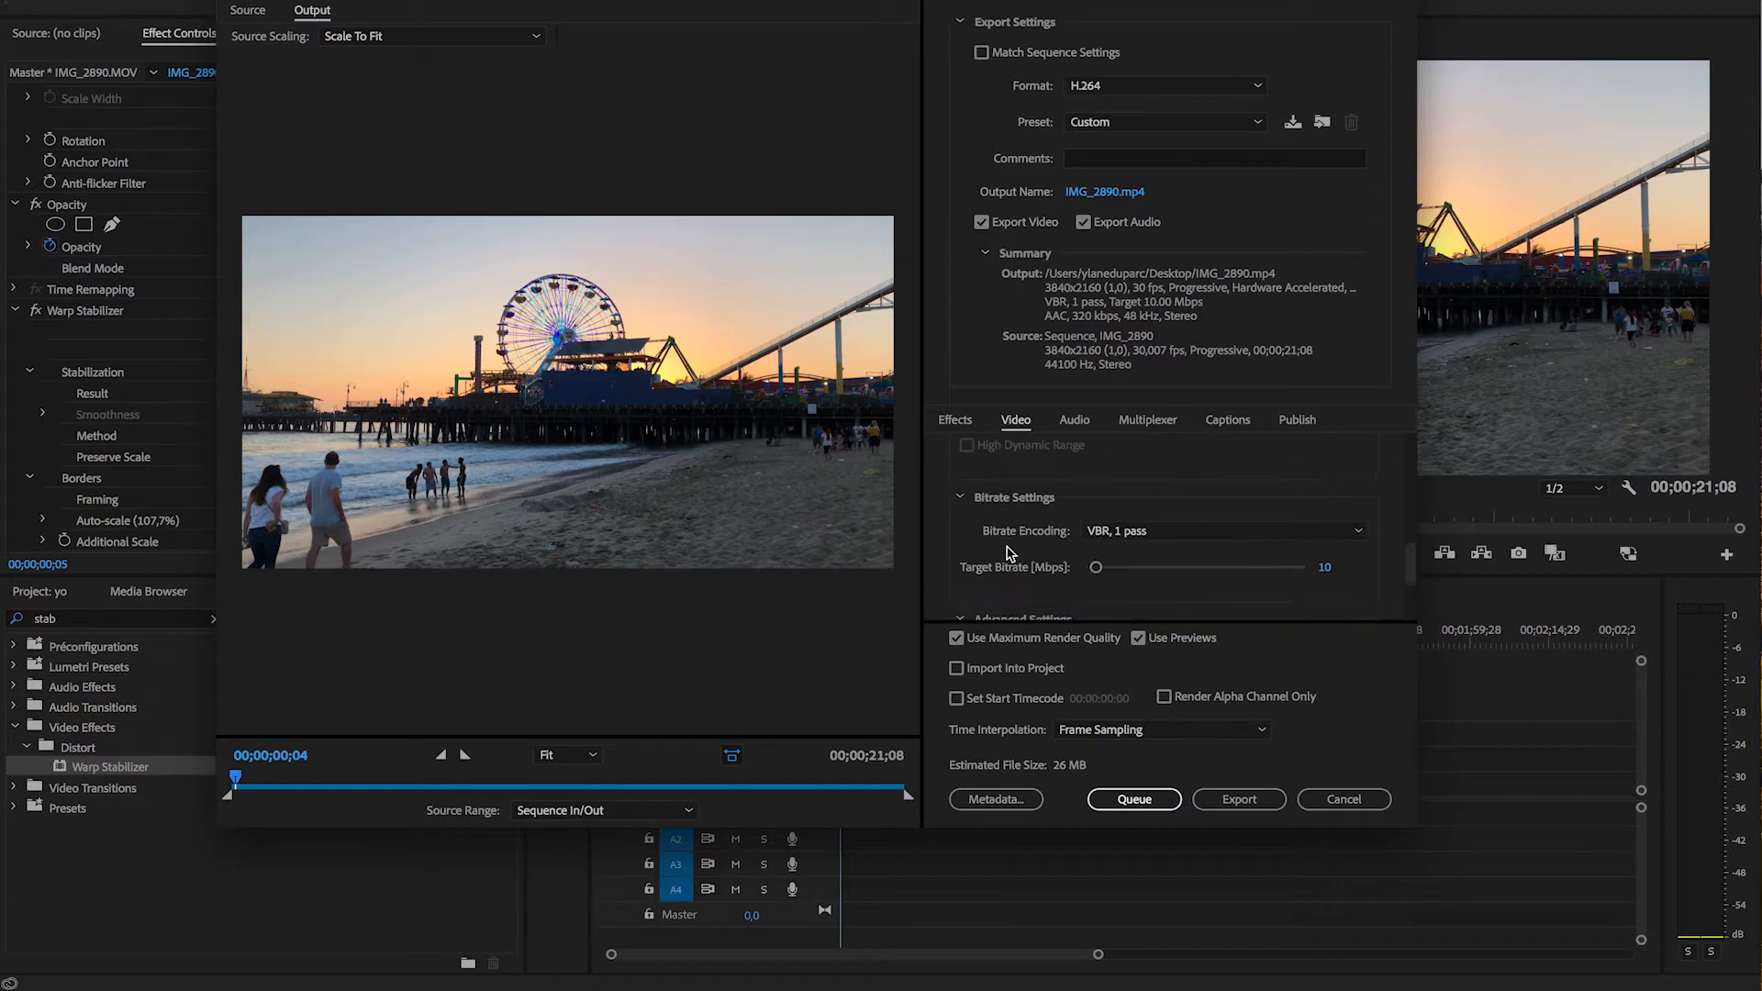
scroll(1074, 553, down, 1)
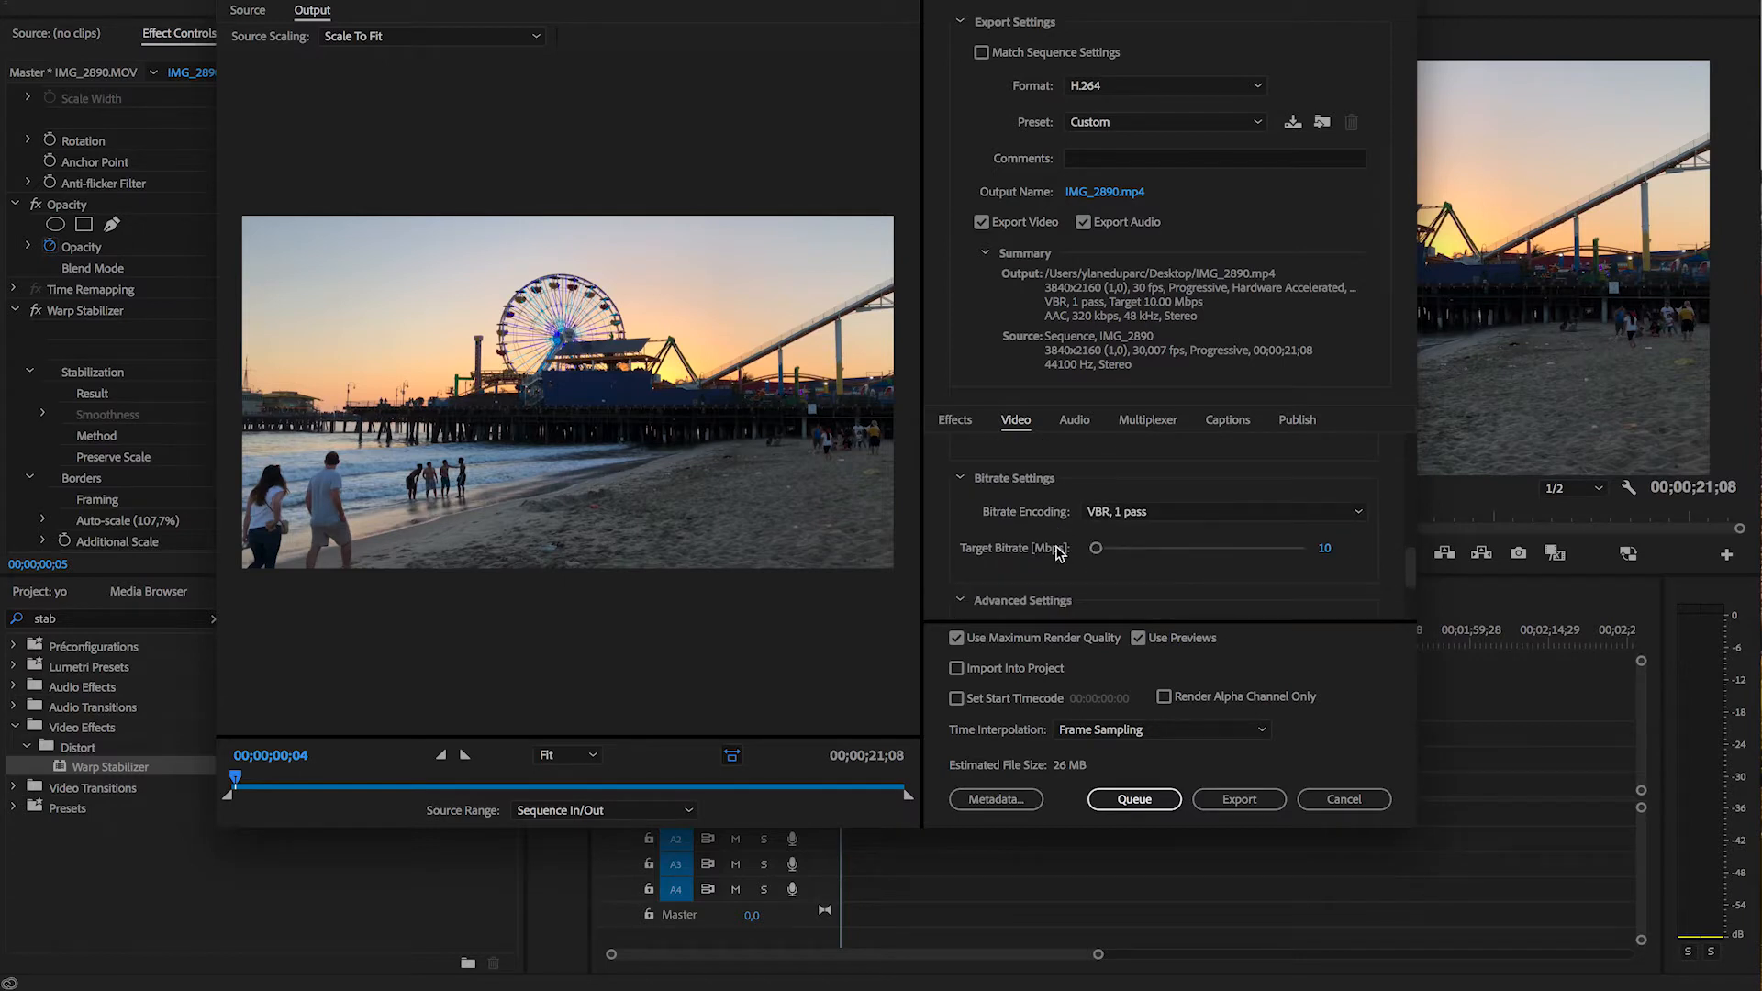
click(1125, 516)
click(1135, 578)
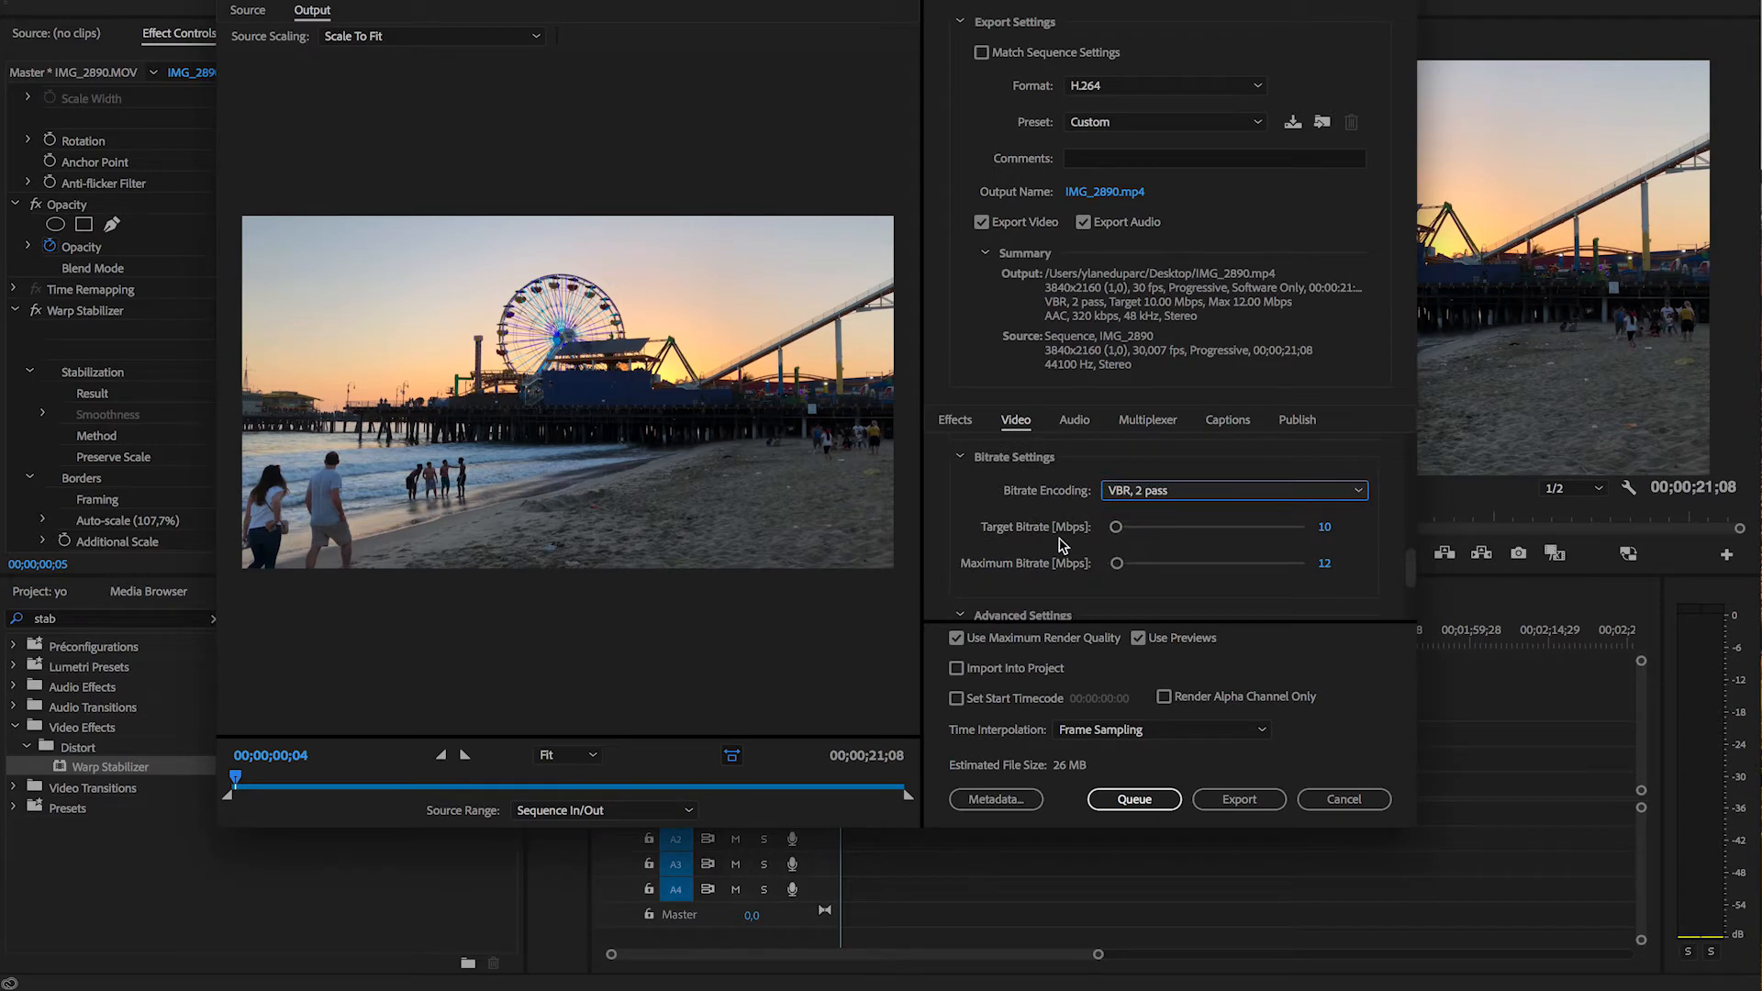
scroll(1050, 546, down, 5)
scroll(1067, 543, up, 5)
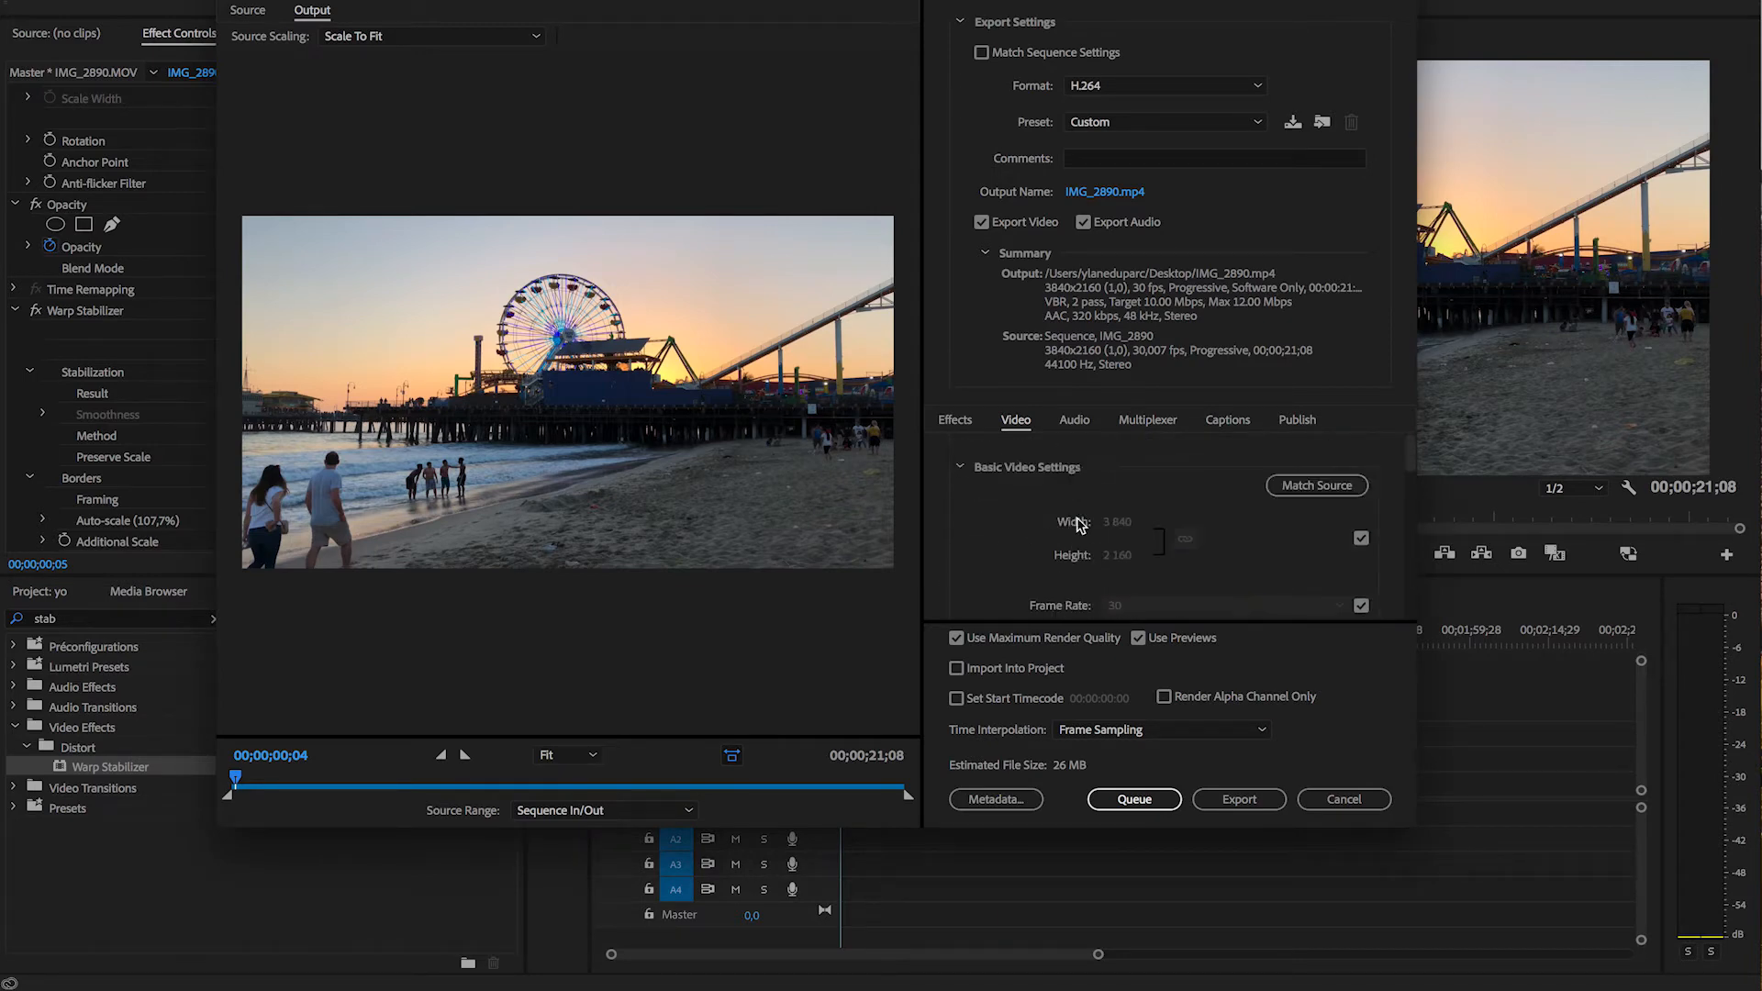
click(1084, 222)
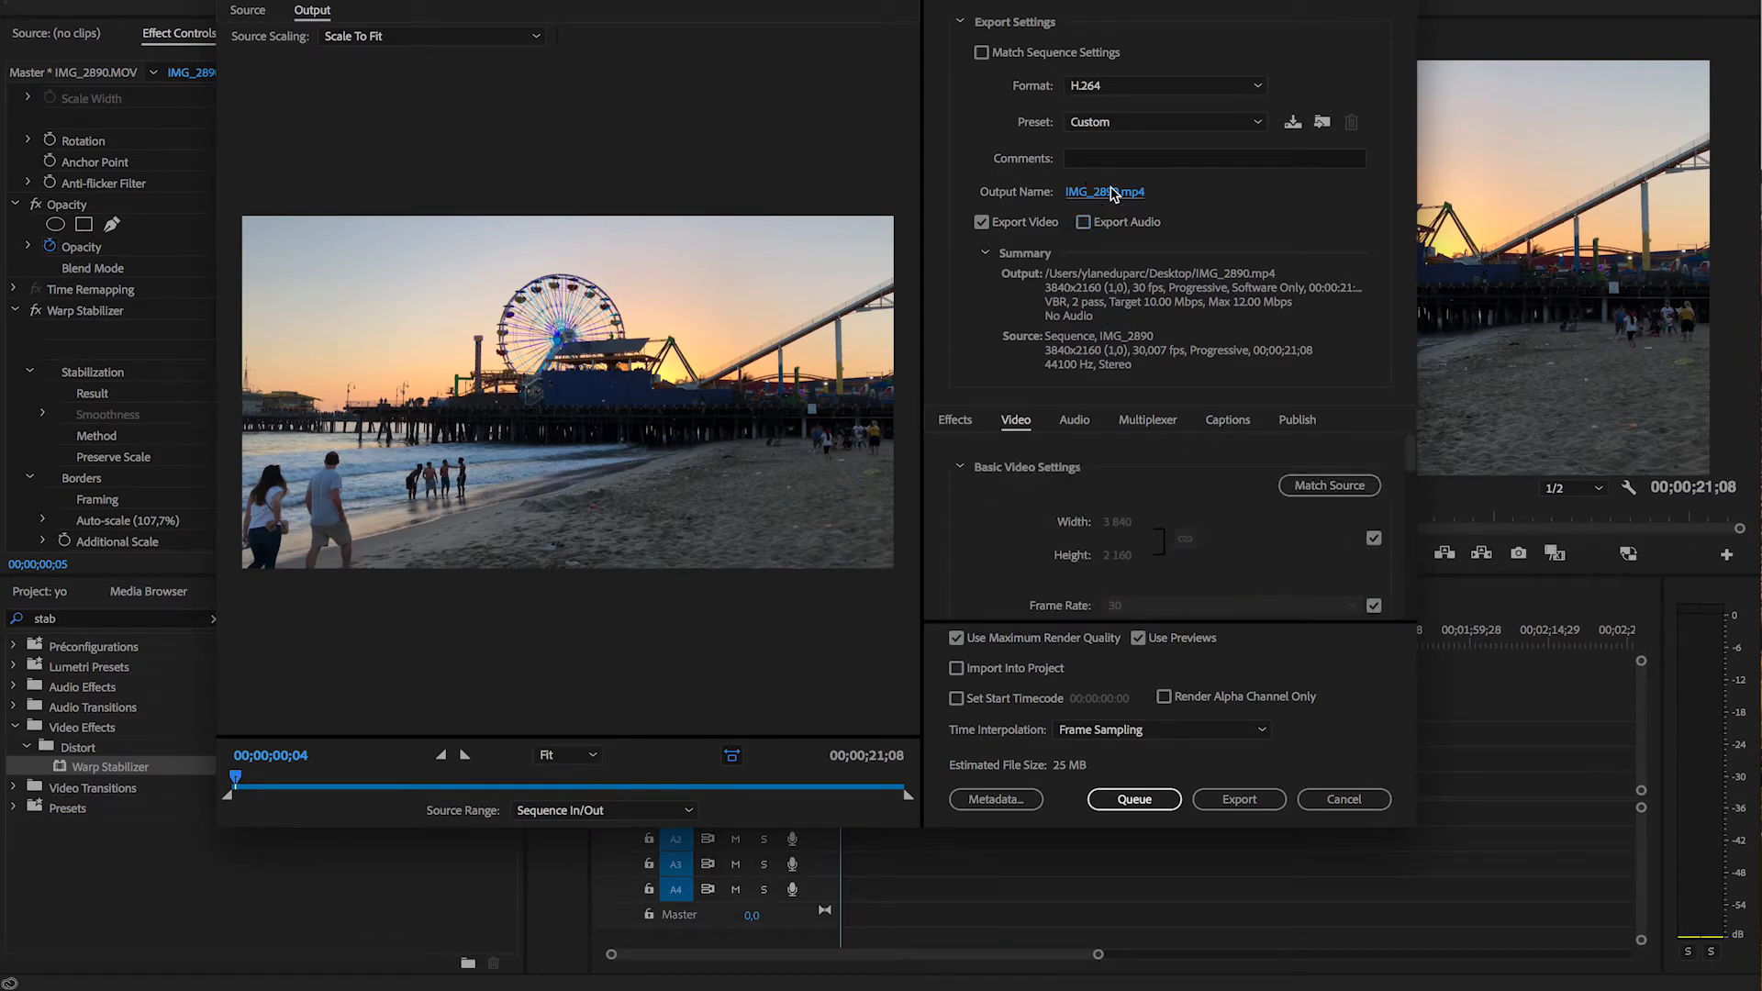
Name the output file IMG_2890_stab in the Bureau folder and export the video
click(1112, 193)
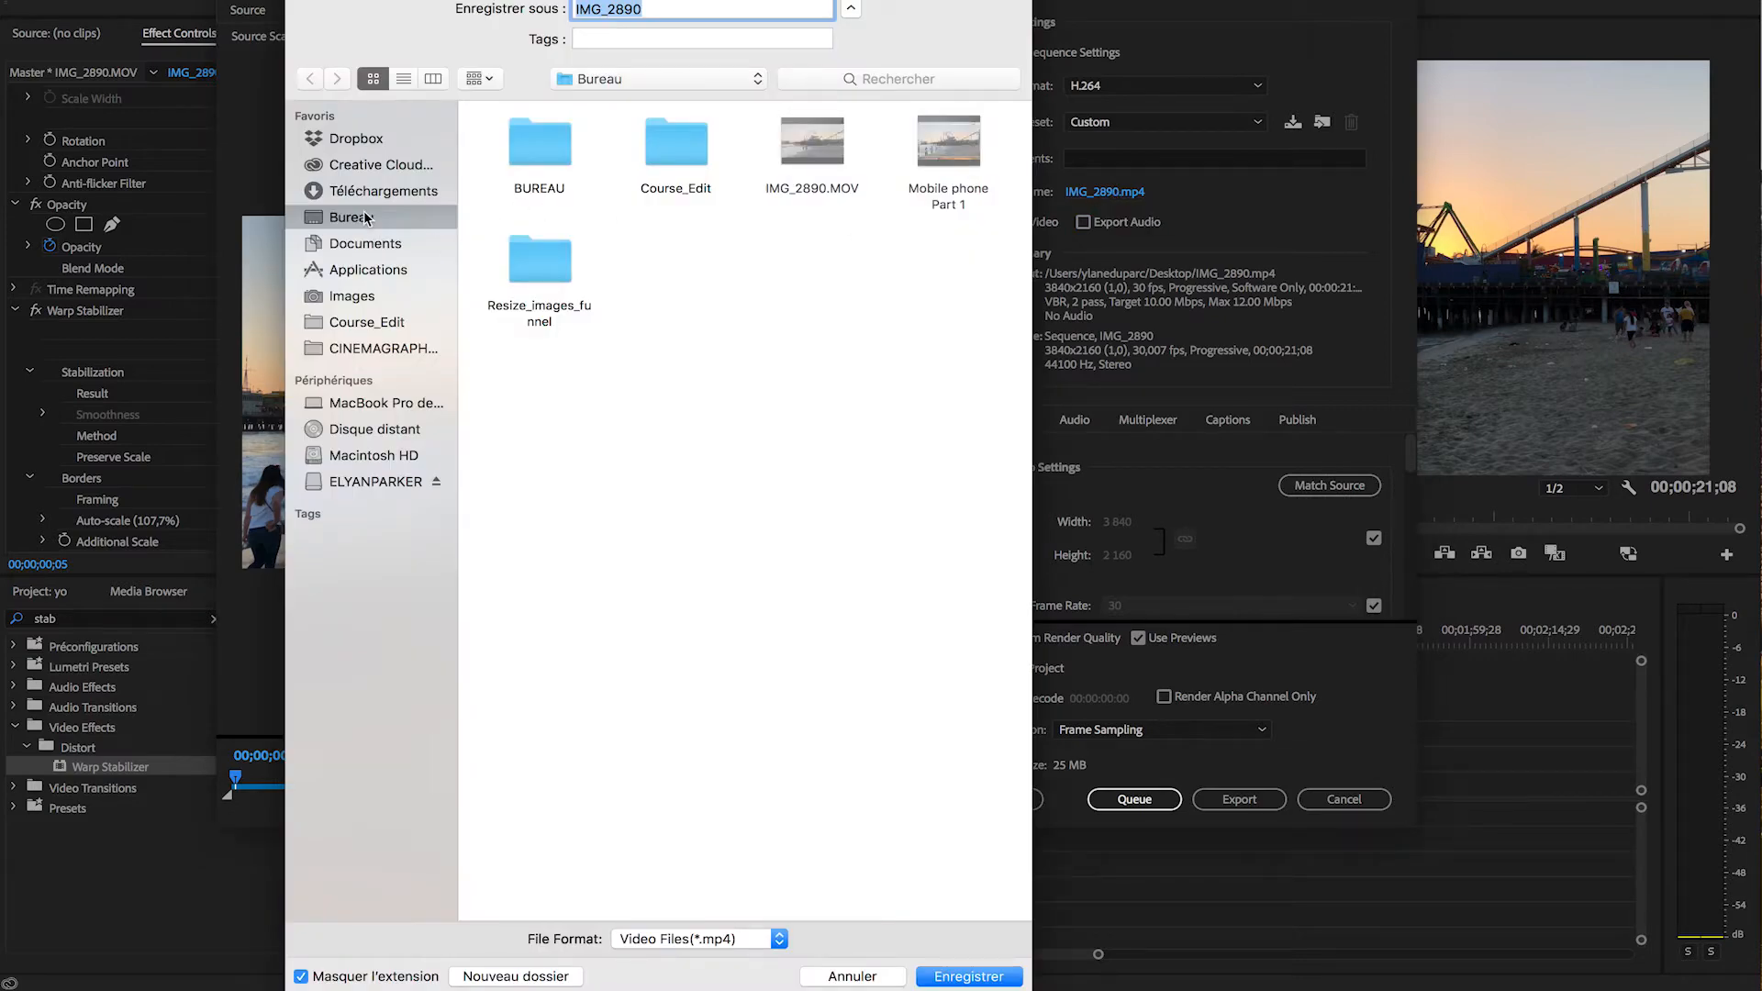
click(654, 15)
text(_stab)
key(Return)
click(1250, 801)
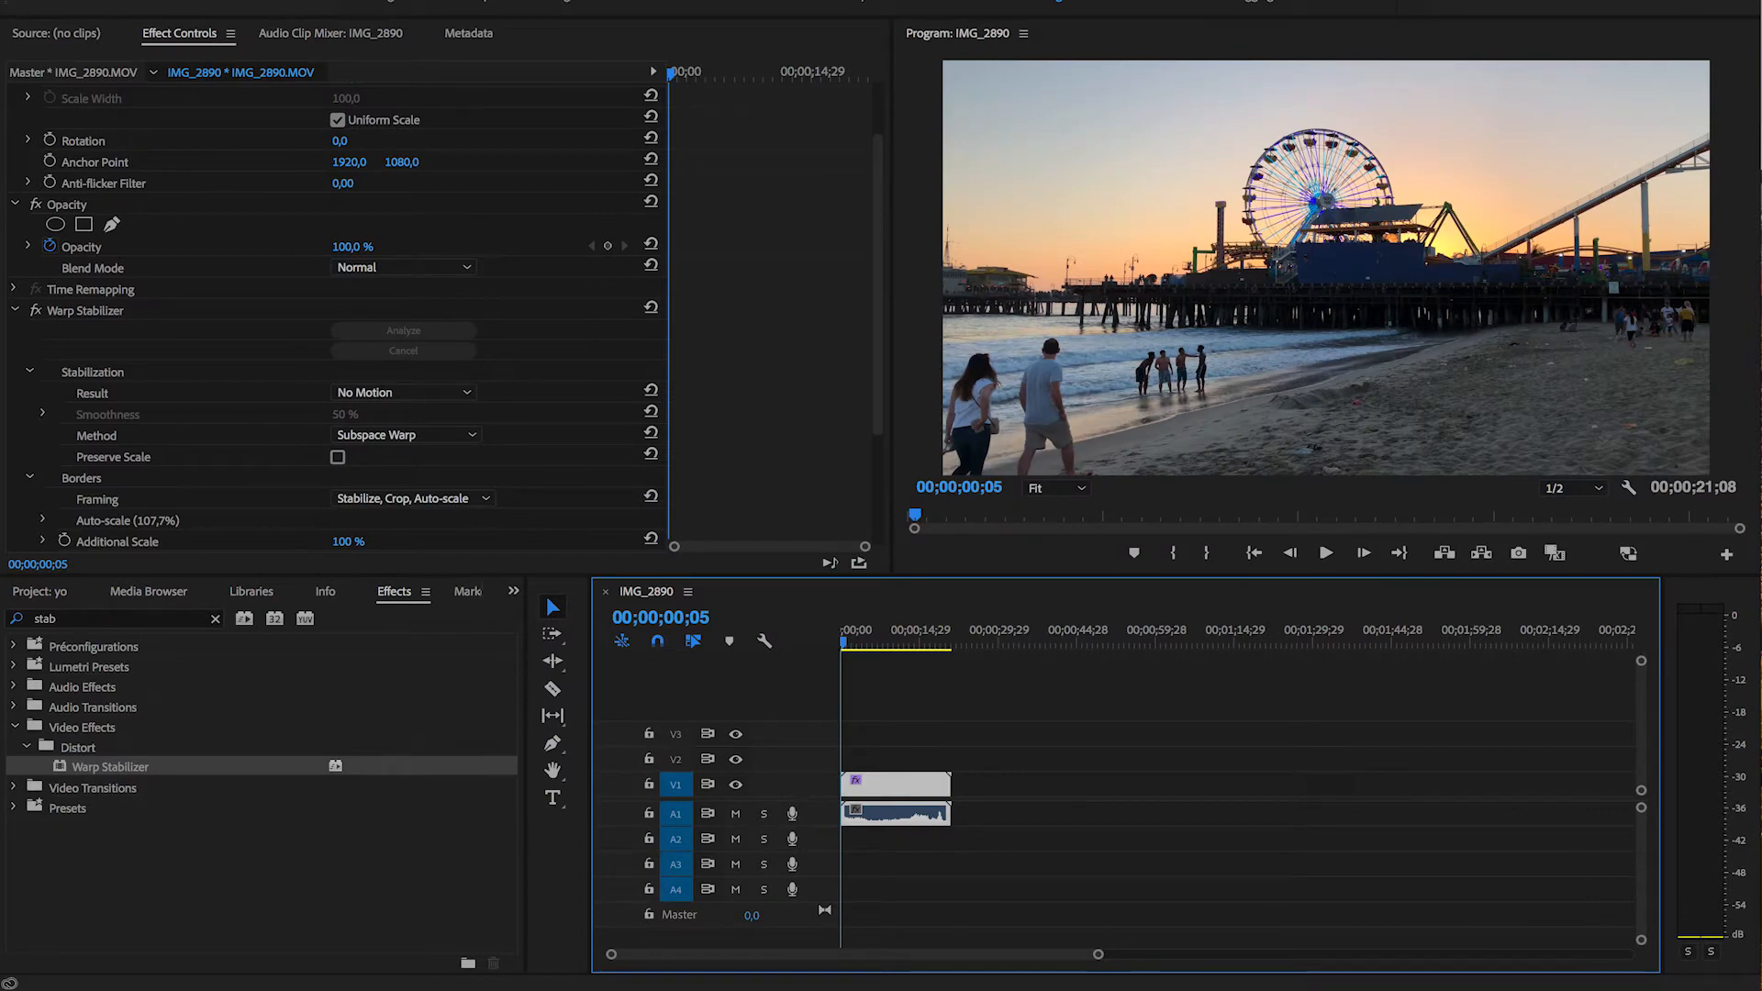
Quit Premiere Pro without saving the project and close the Finder window
key(super+q)
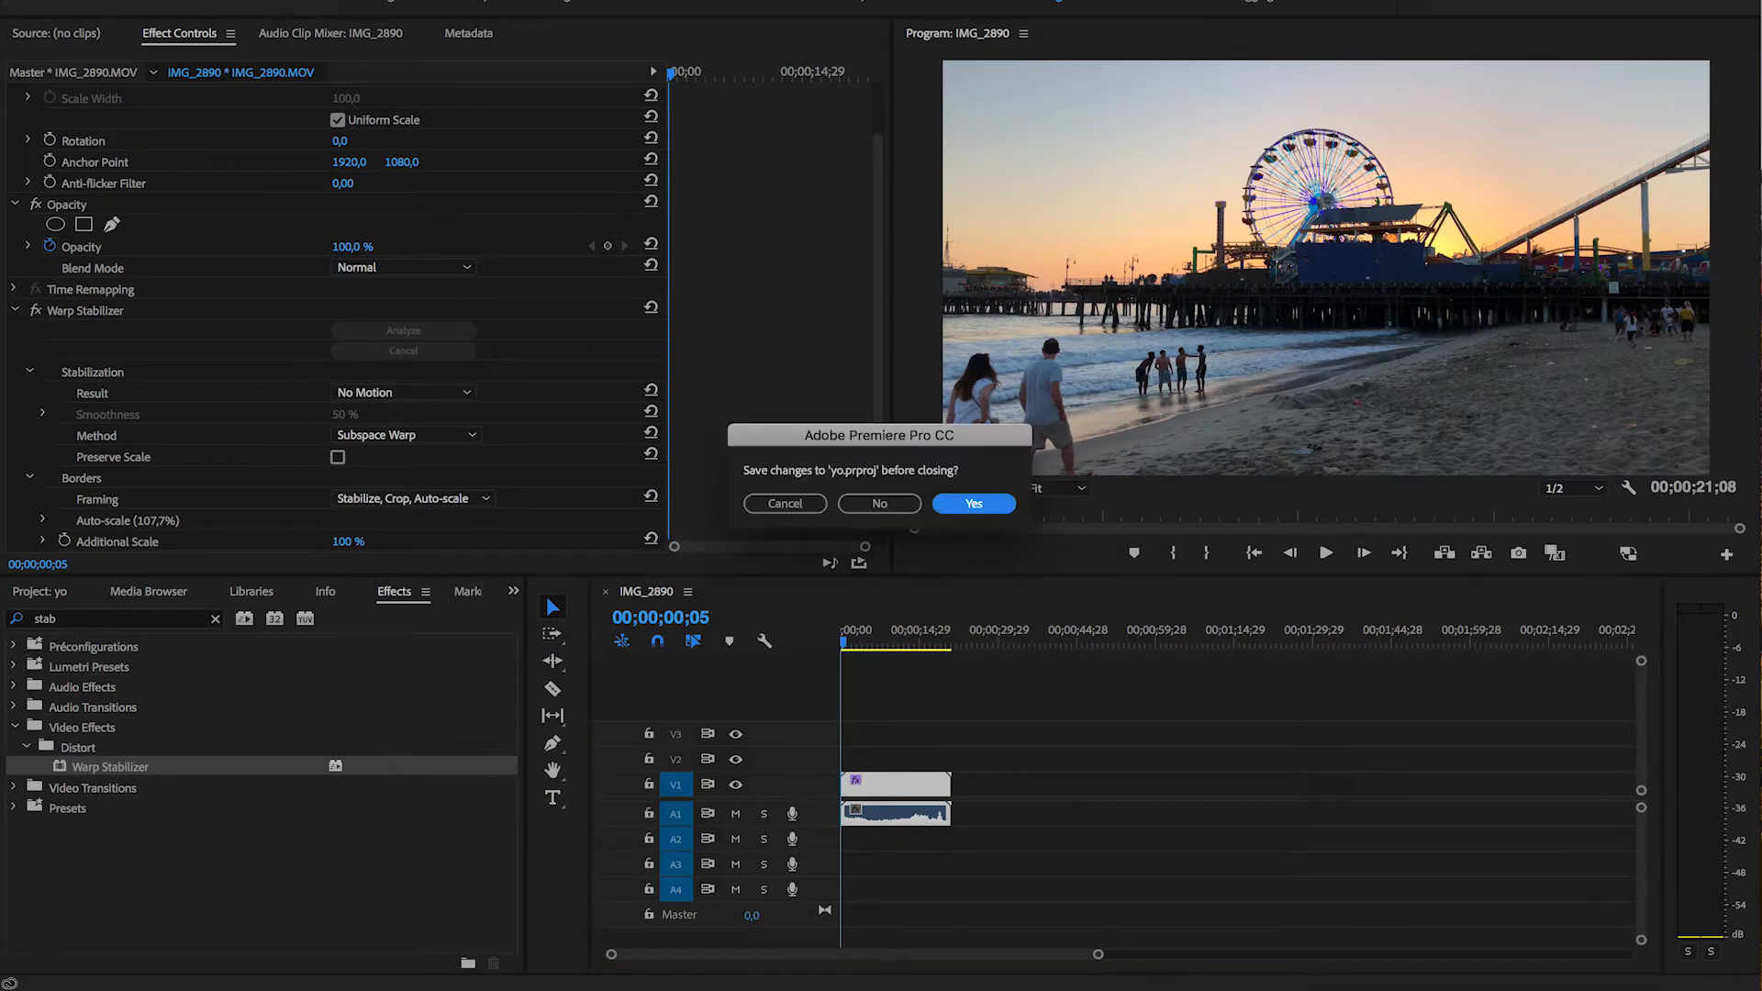
click(878, 505)
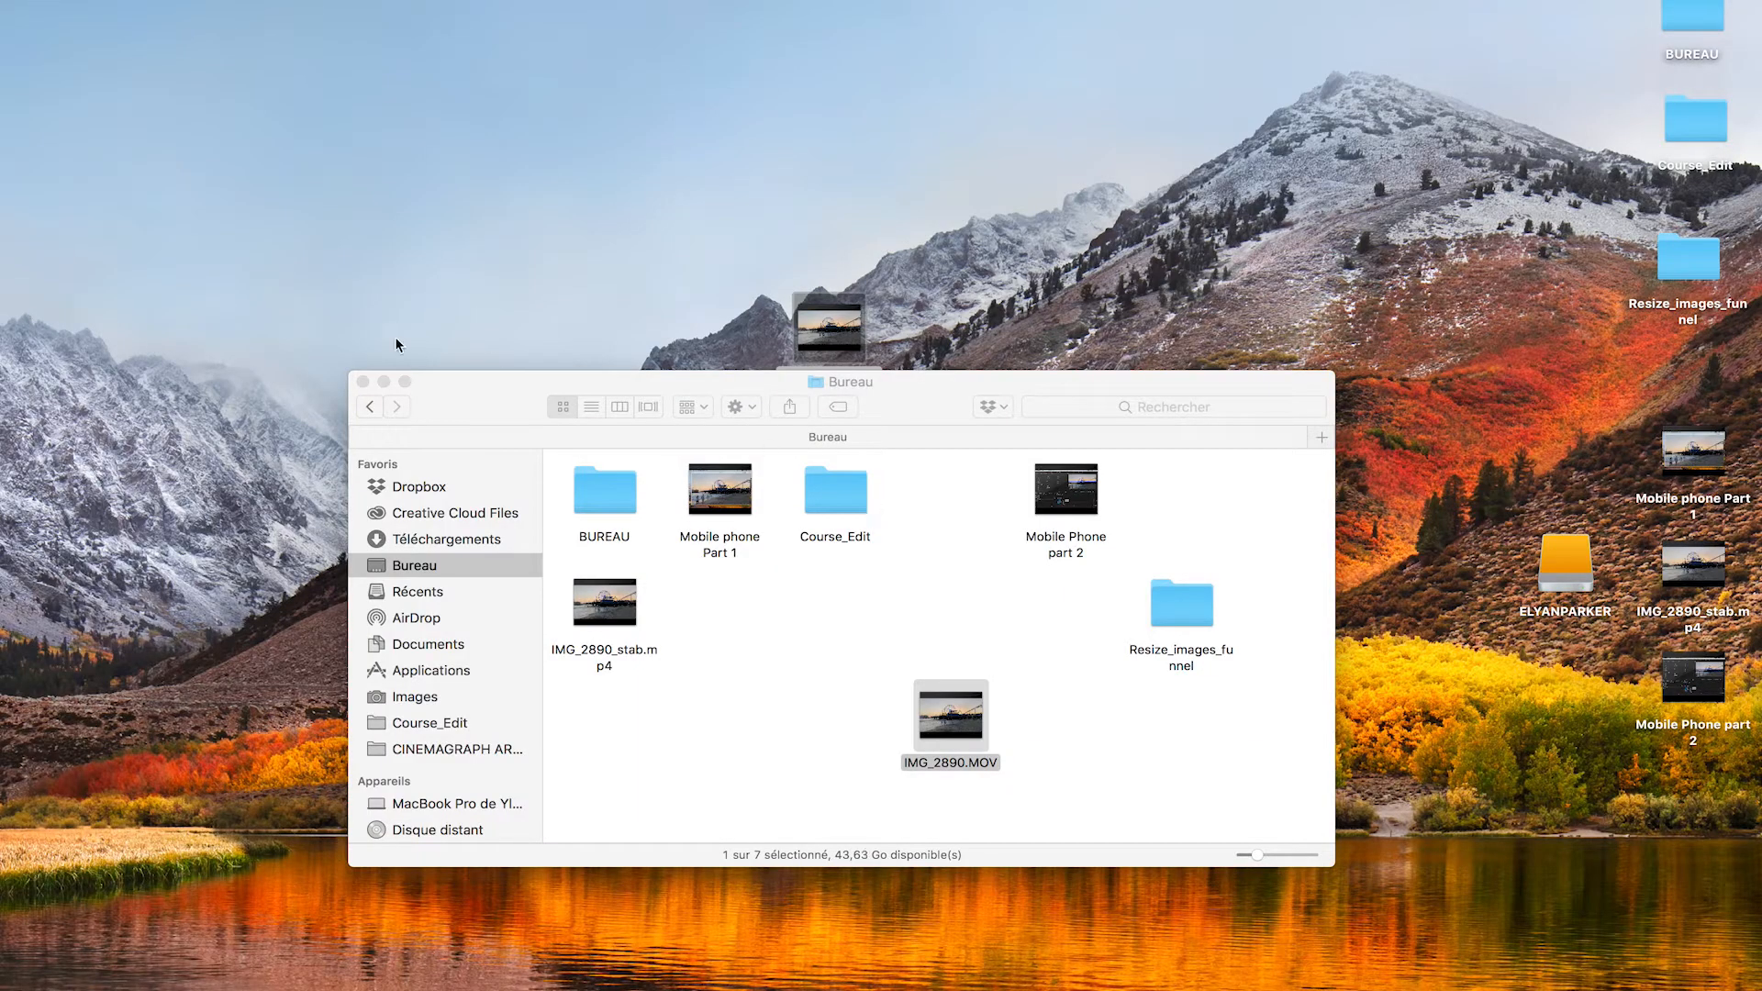
click(363, 381)
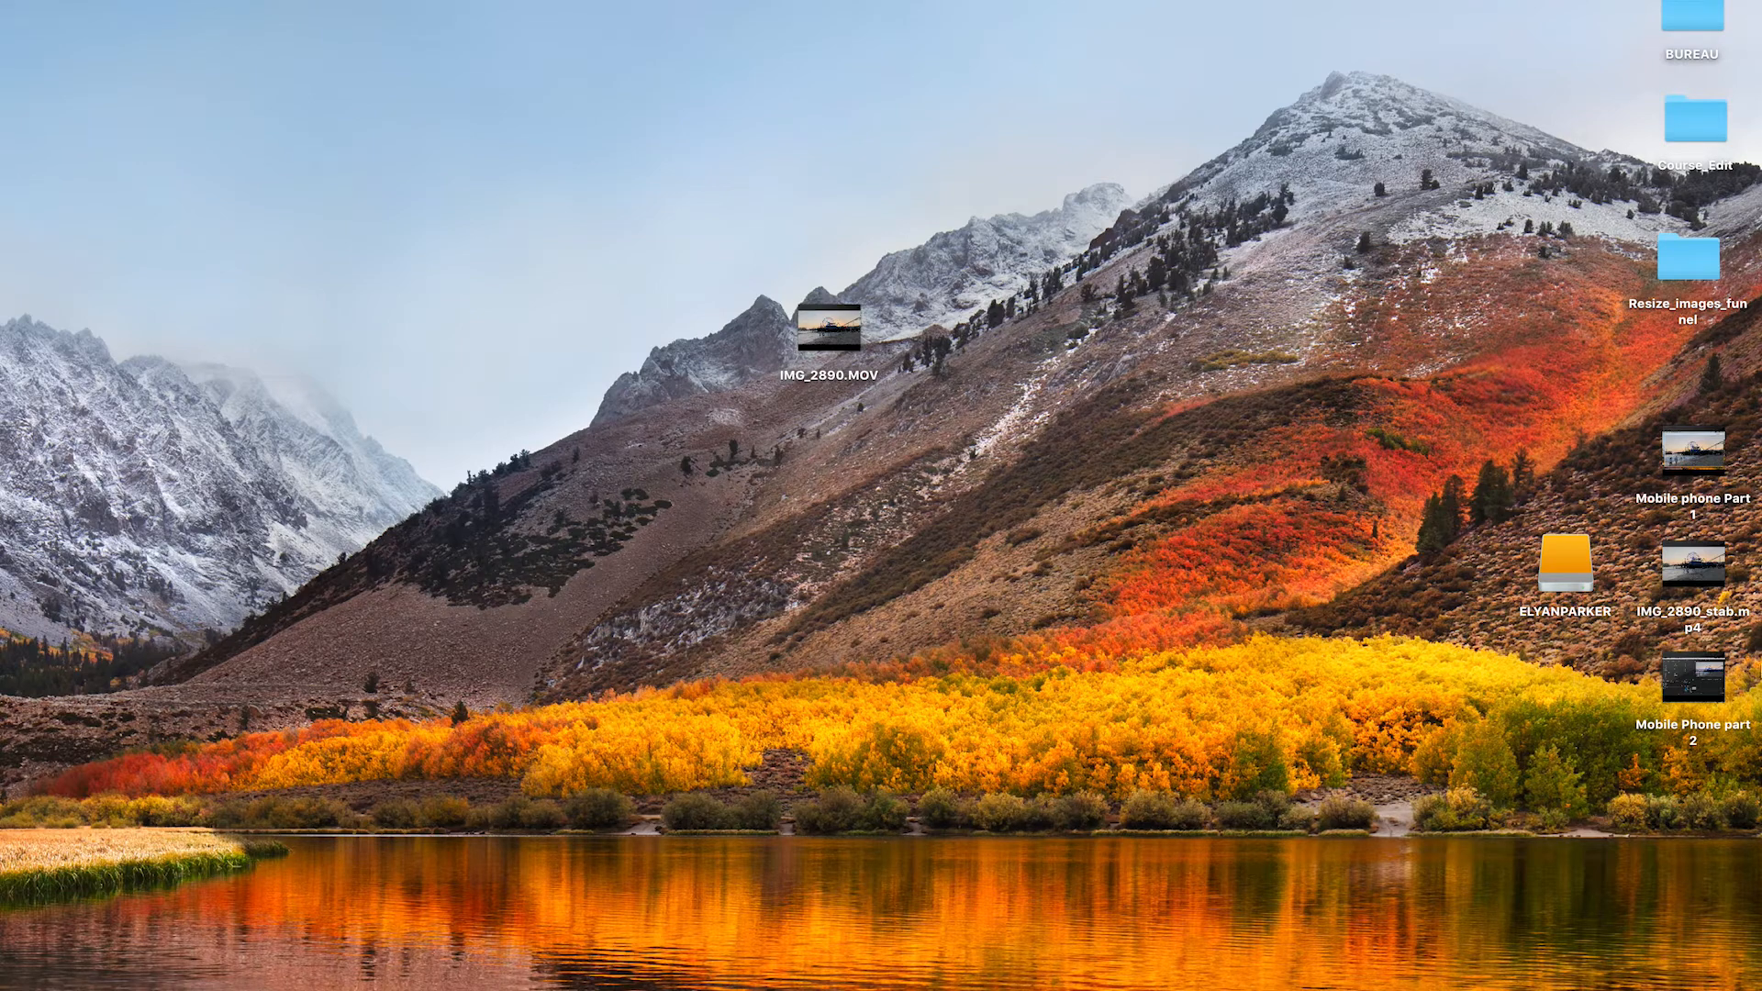
Place IMG_2890_stab.mp4 beside IMG_2890.MOV on the desktop and preview both videos to compare their stability
drag(1718, 574, 988, 337)
click(846, 376)
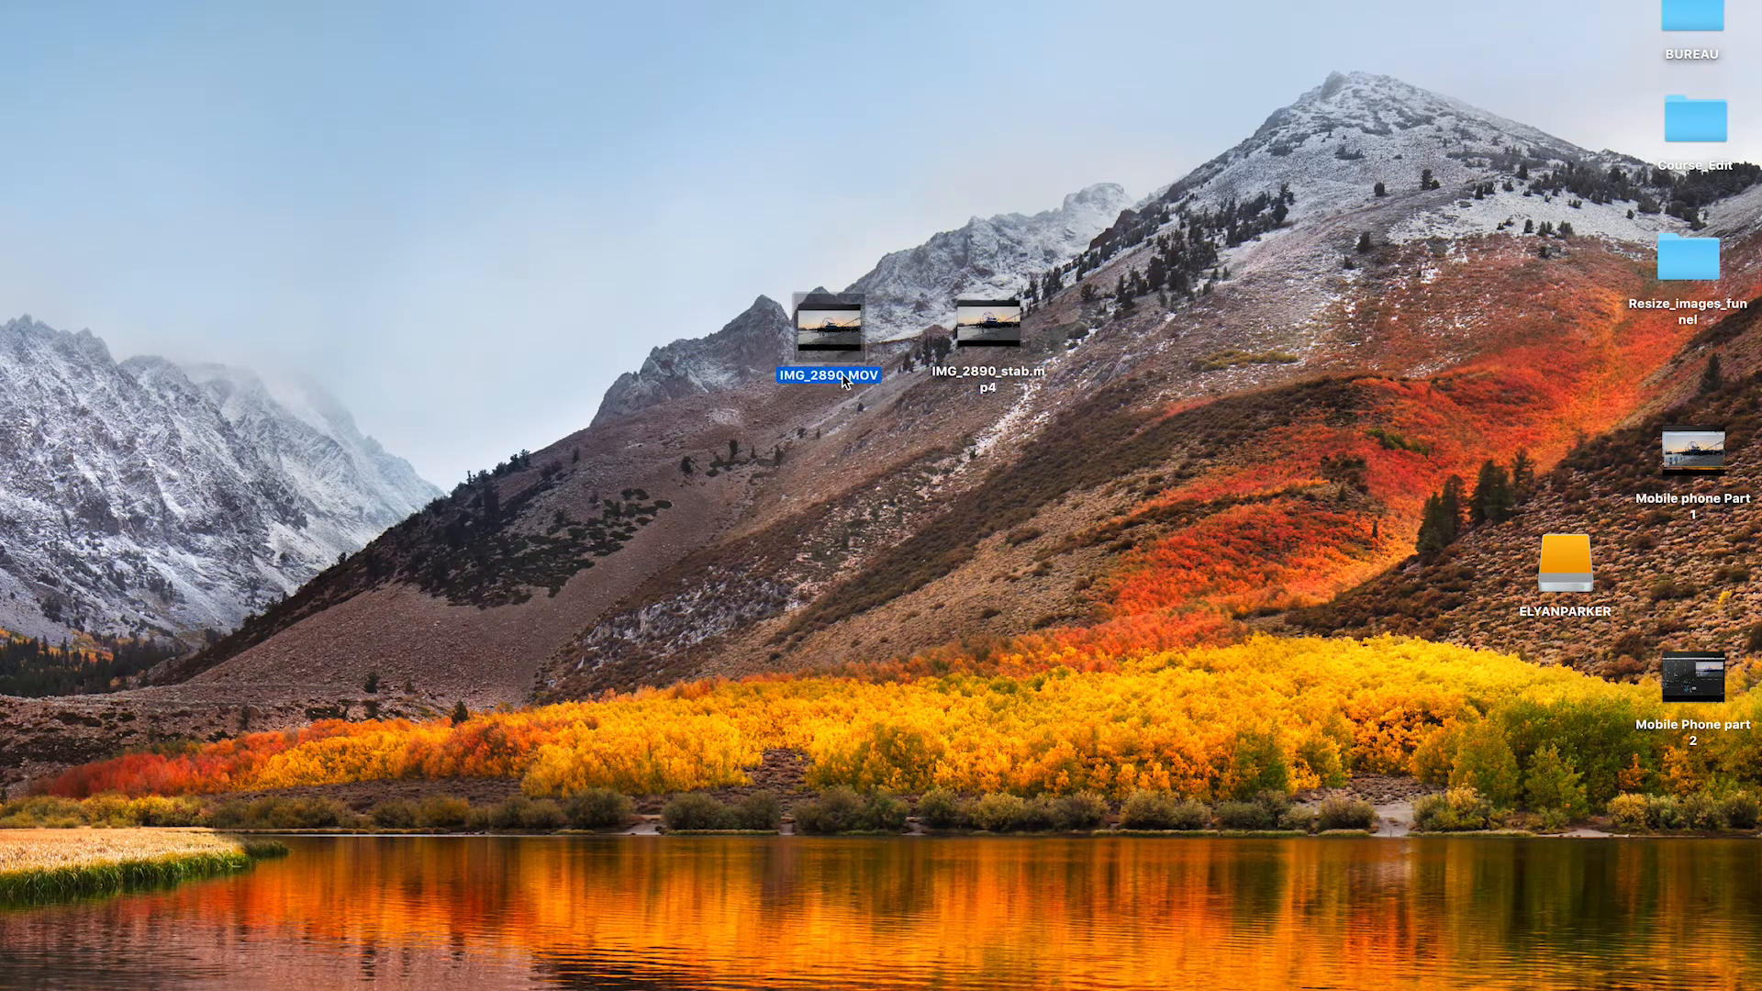
key(space)
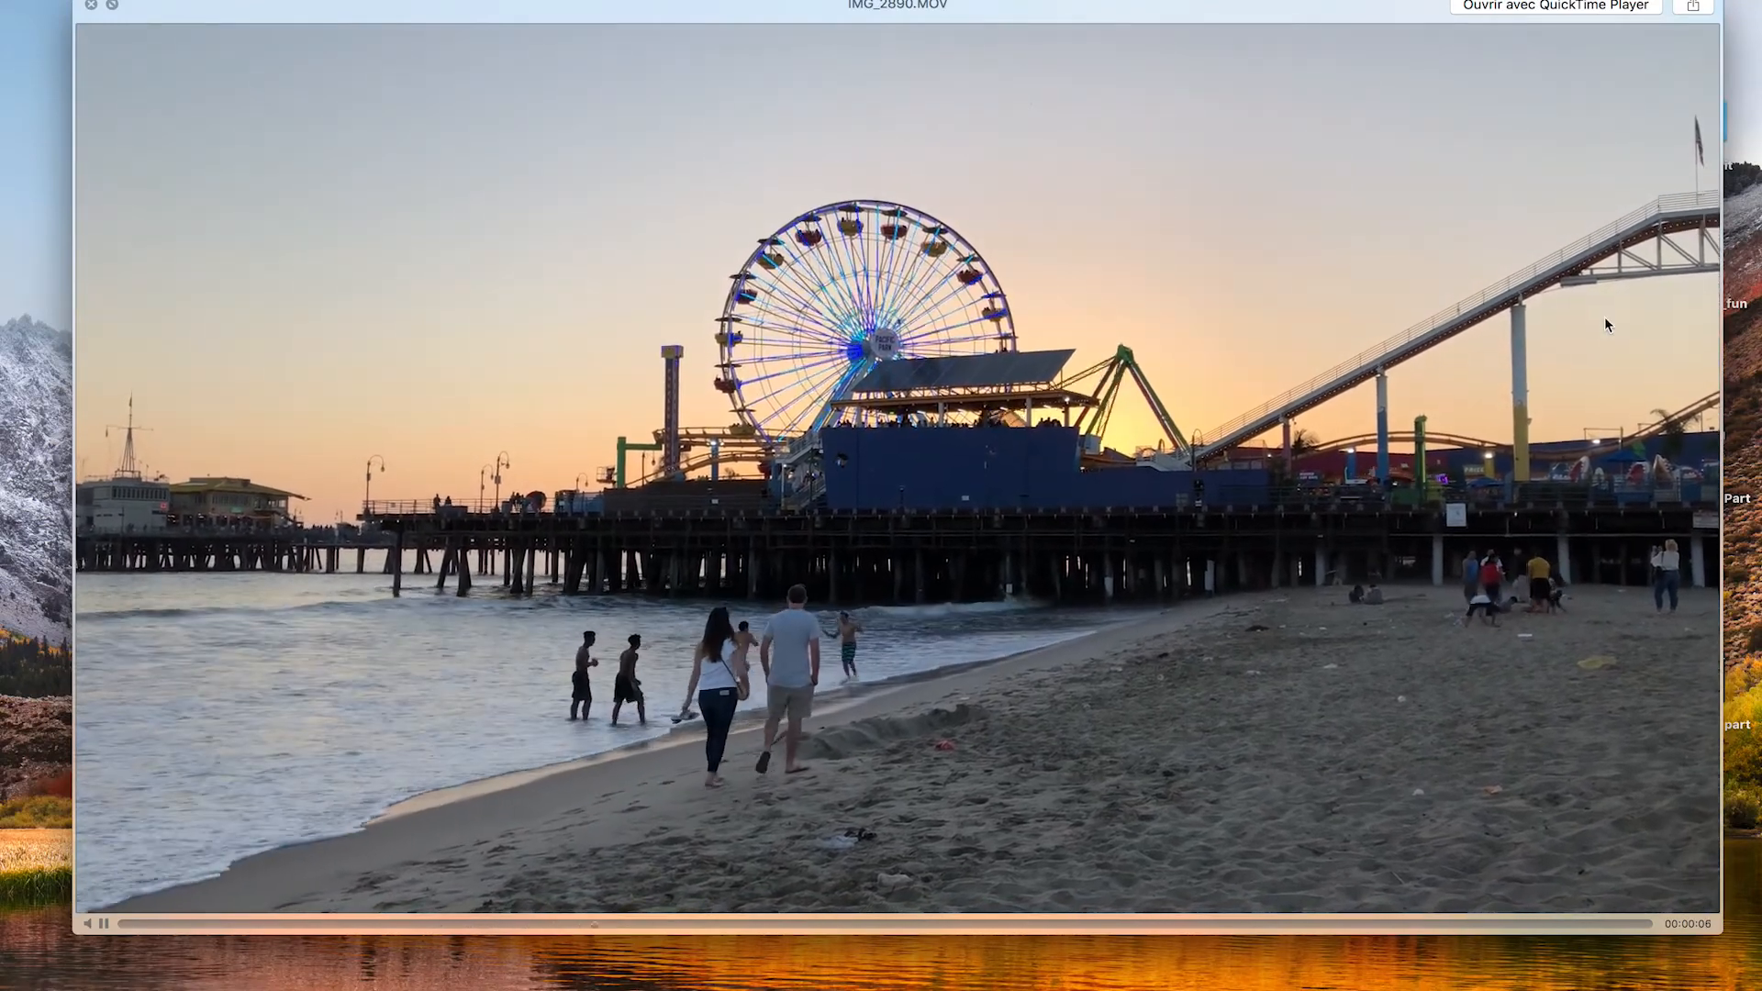
key(Right)
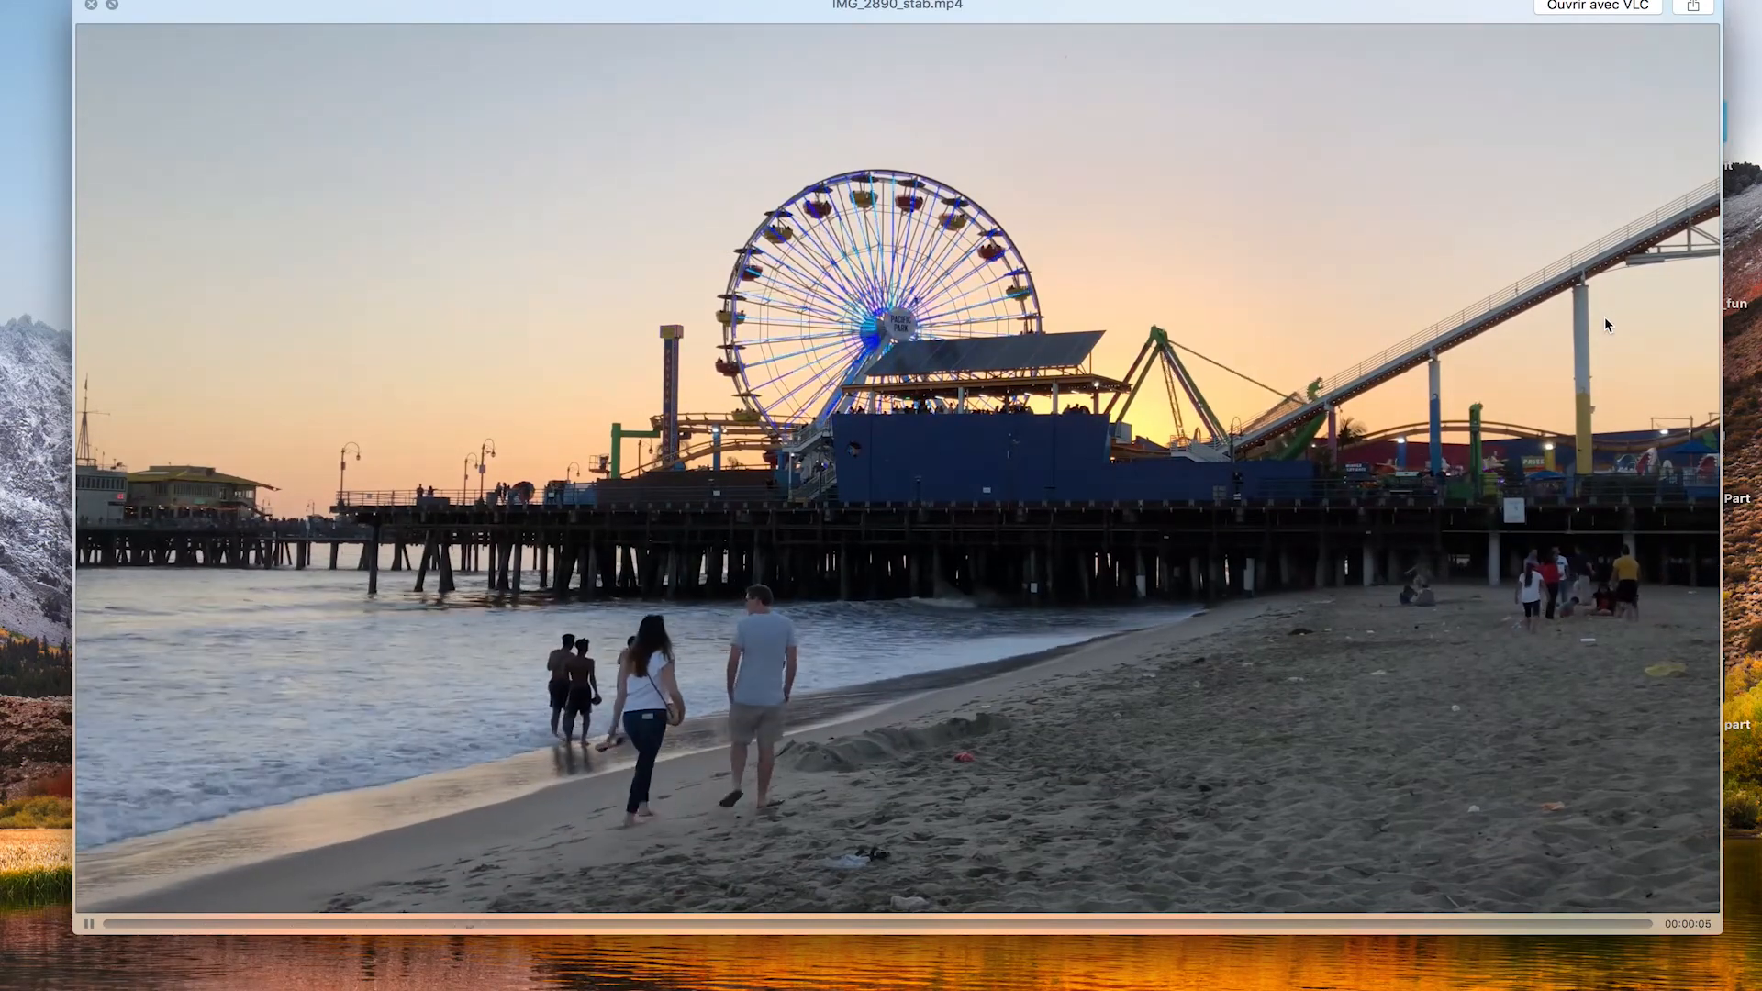
key(space)
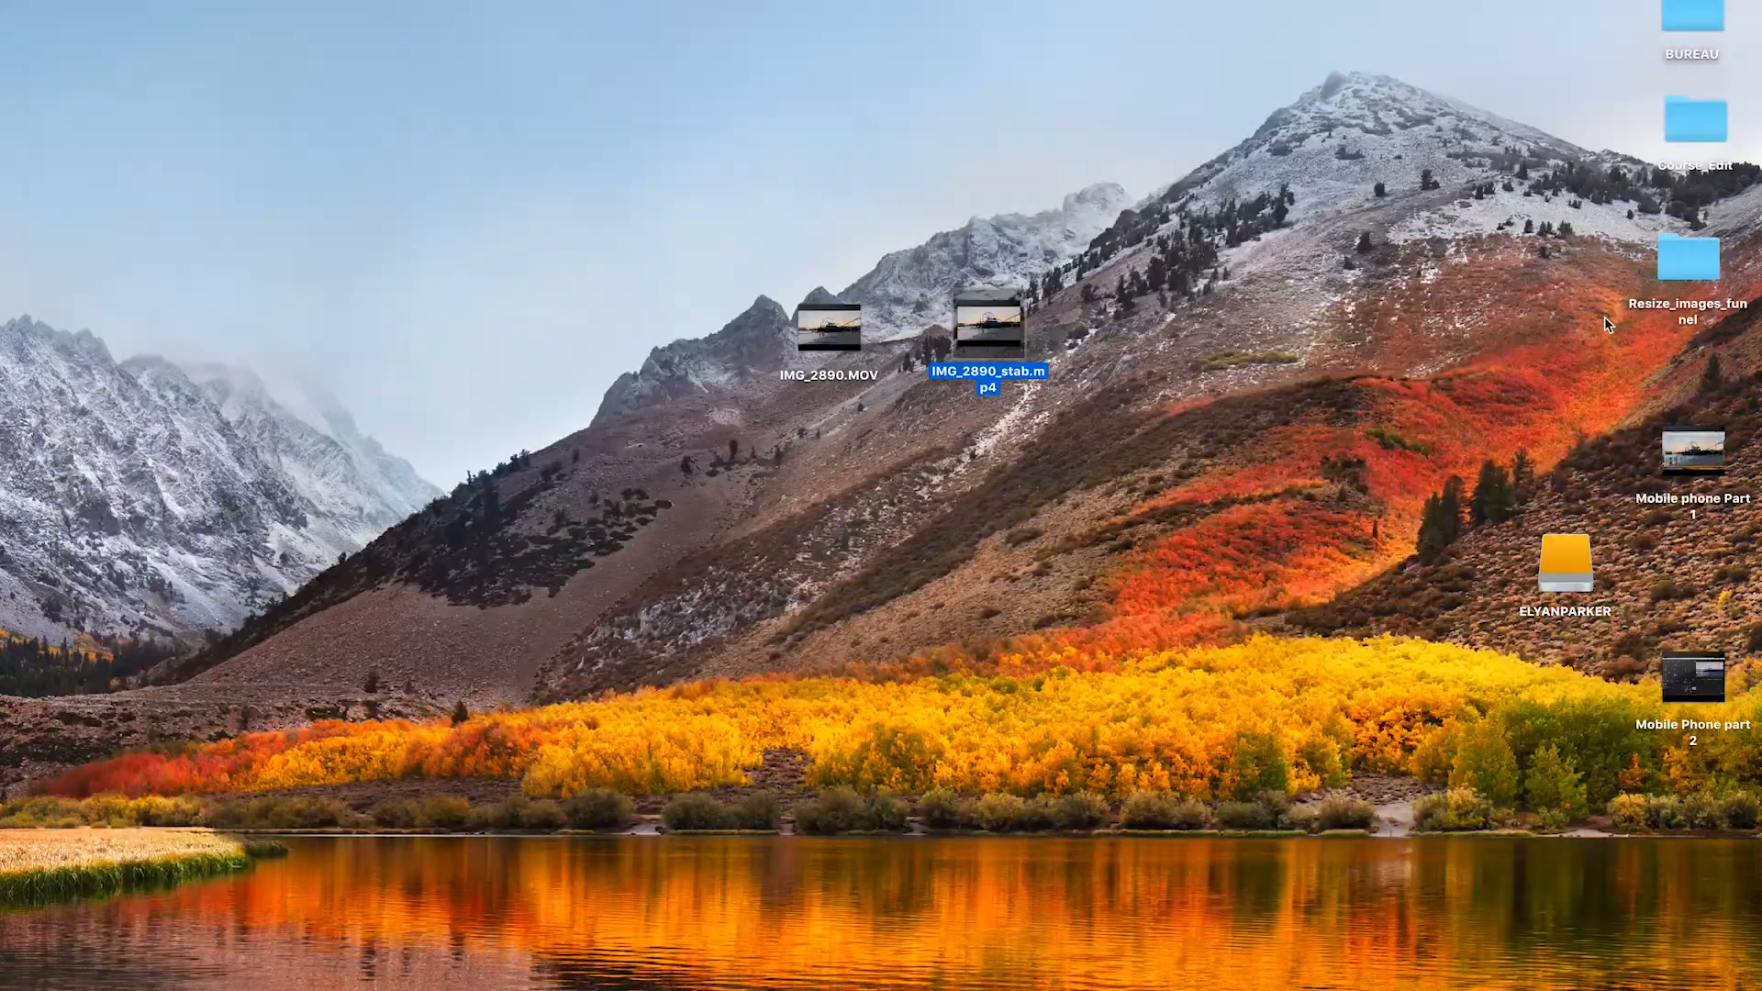
Open IMG_2890_stab.mp4 in Photoshop, converting the document's colors to the working space
drag(1005, 322, 995, 468)
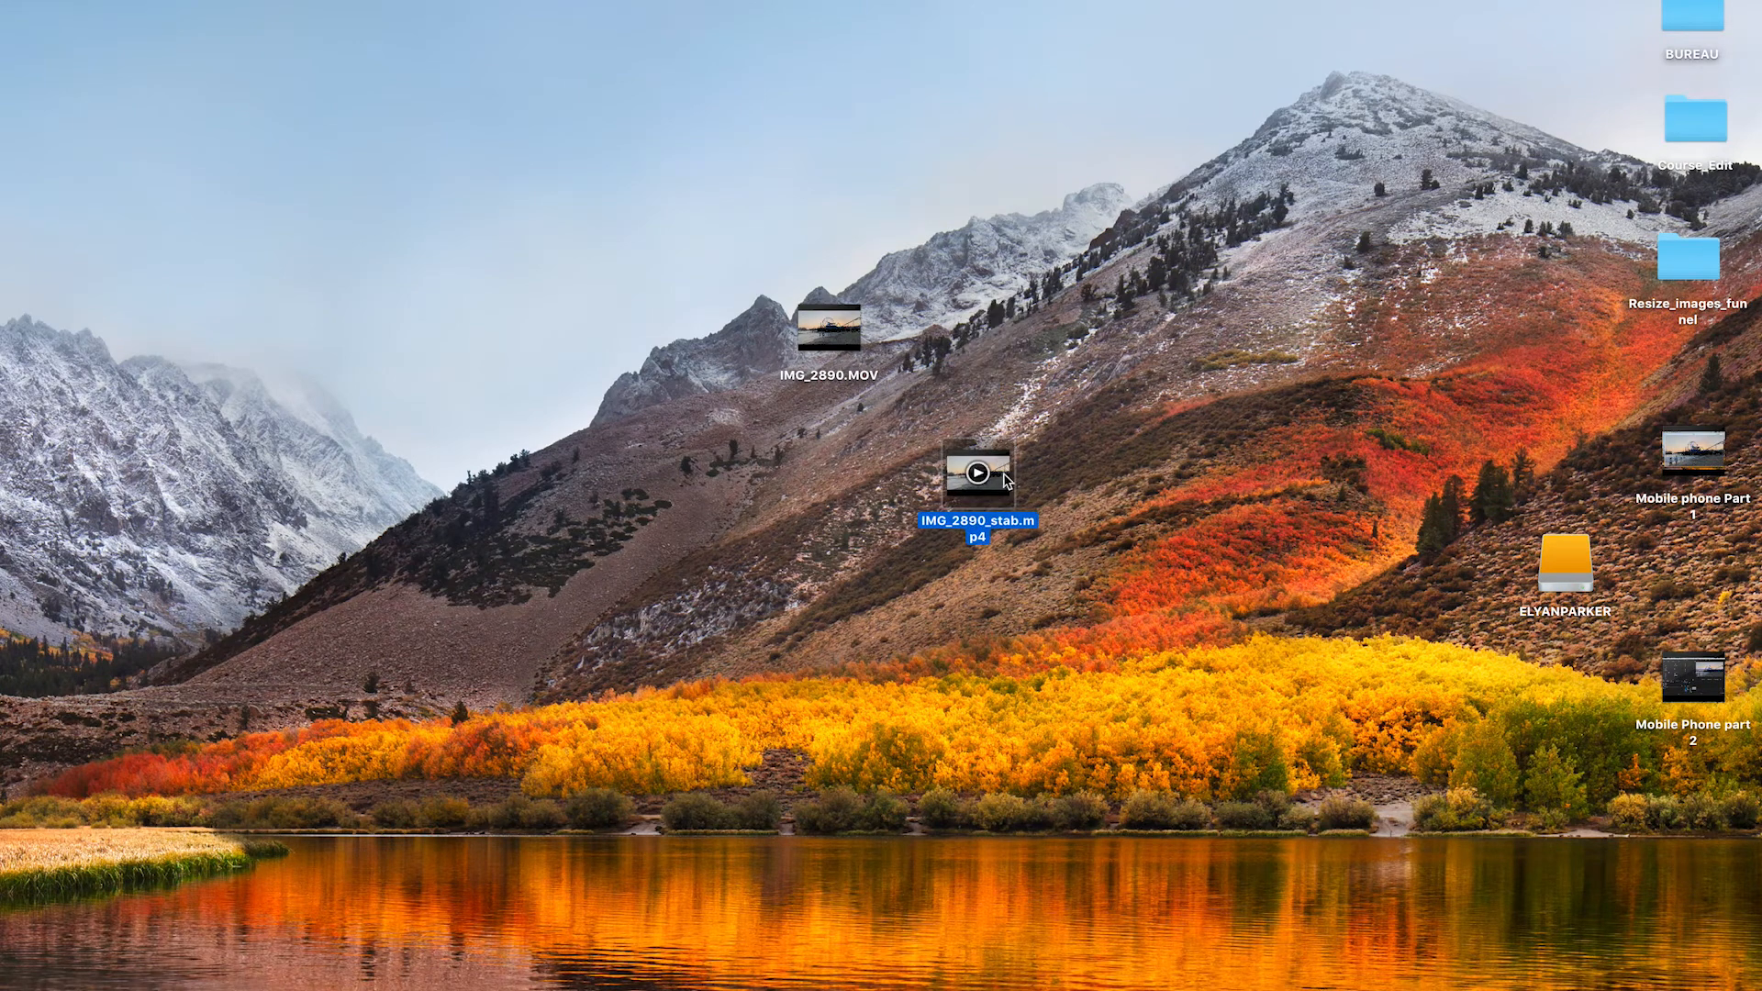
mouse_move(927, 984)
mouse_down()
mouse_move(955, 982)
mouse_move(905, 982)
mouse_up()
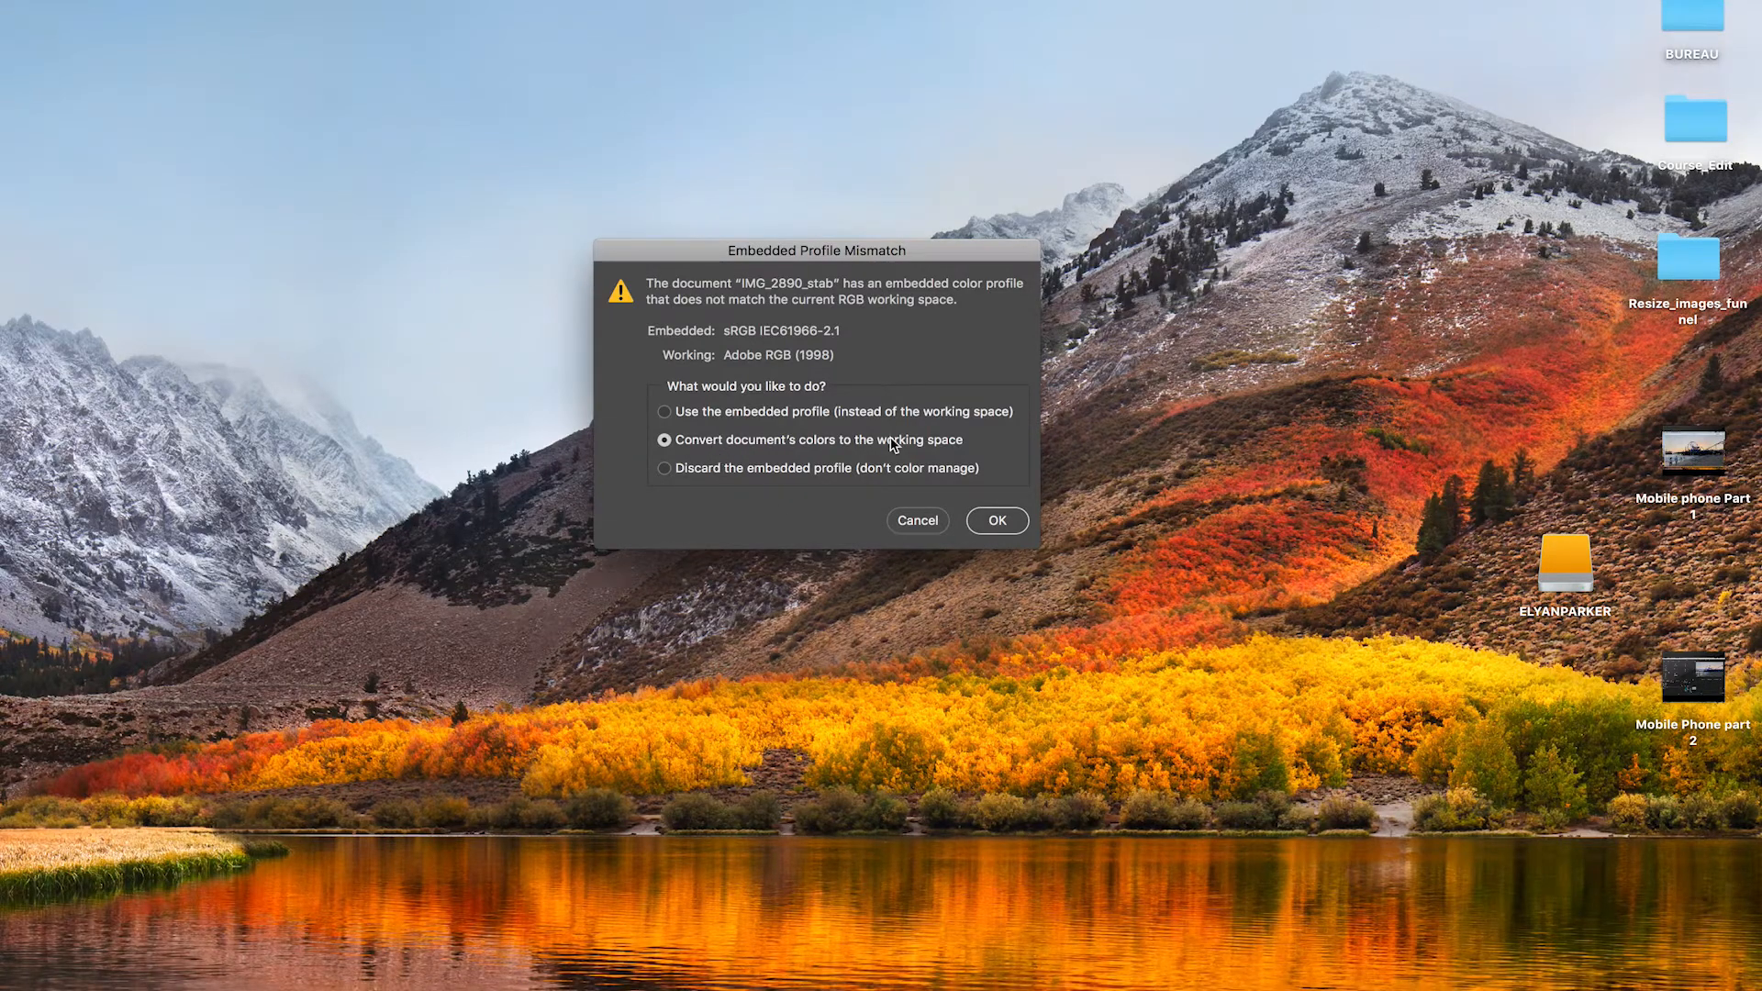
click(997, 521)
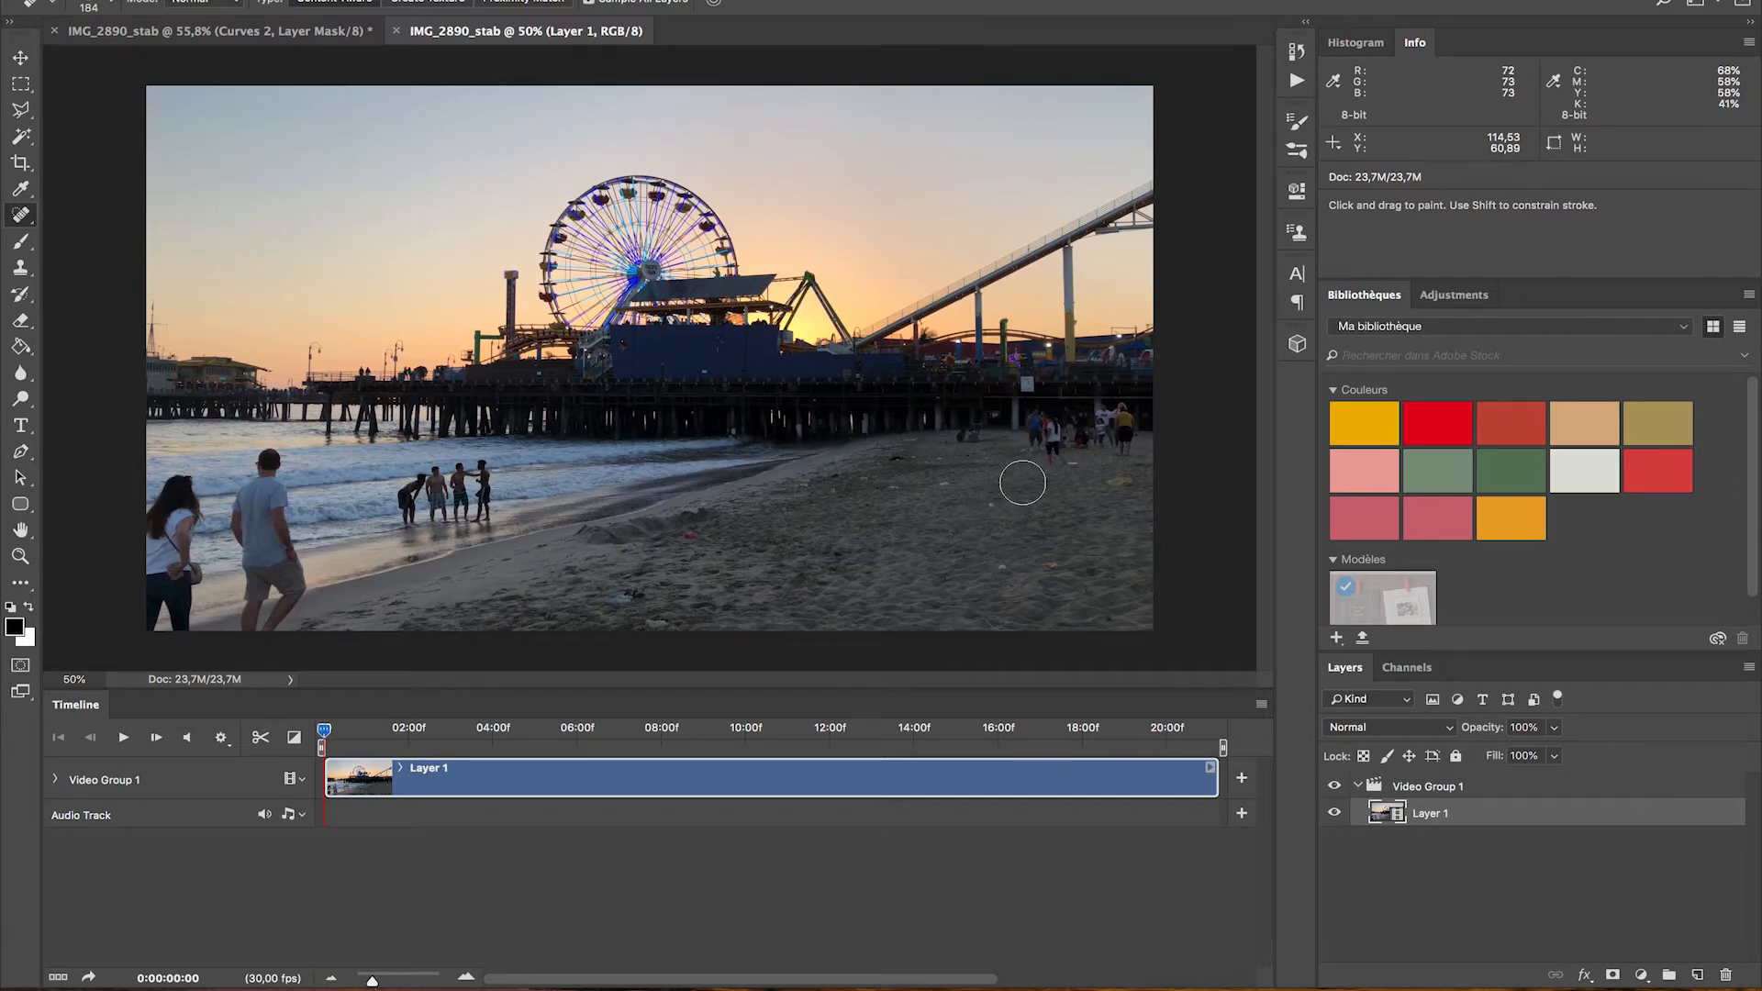
Run the Cinemagraph Medium 25p / 30p / / 50p / 100p action from the CINEMAGRAPH HACK set and dismiss its instructions
click(1299, 83)
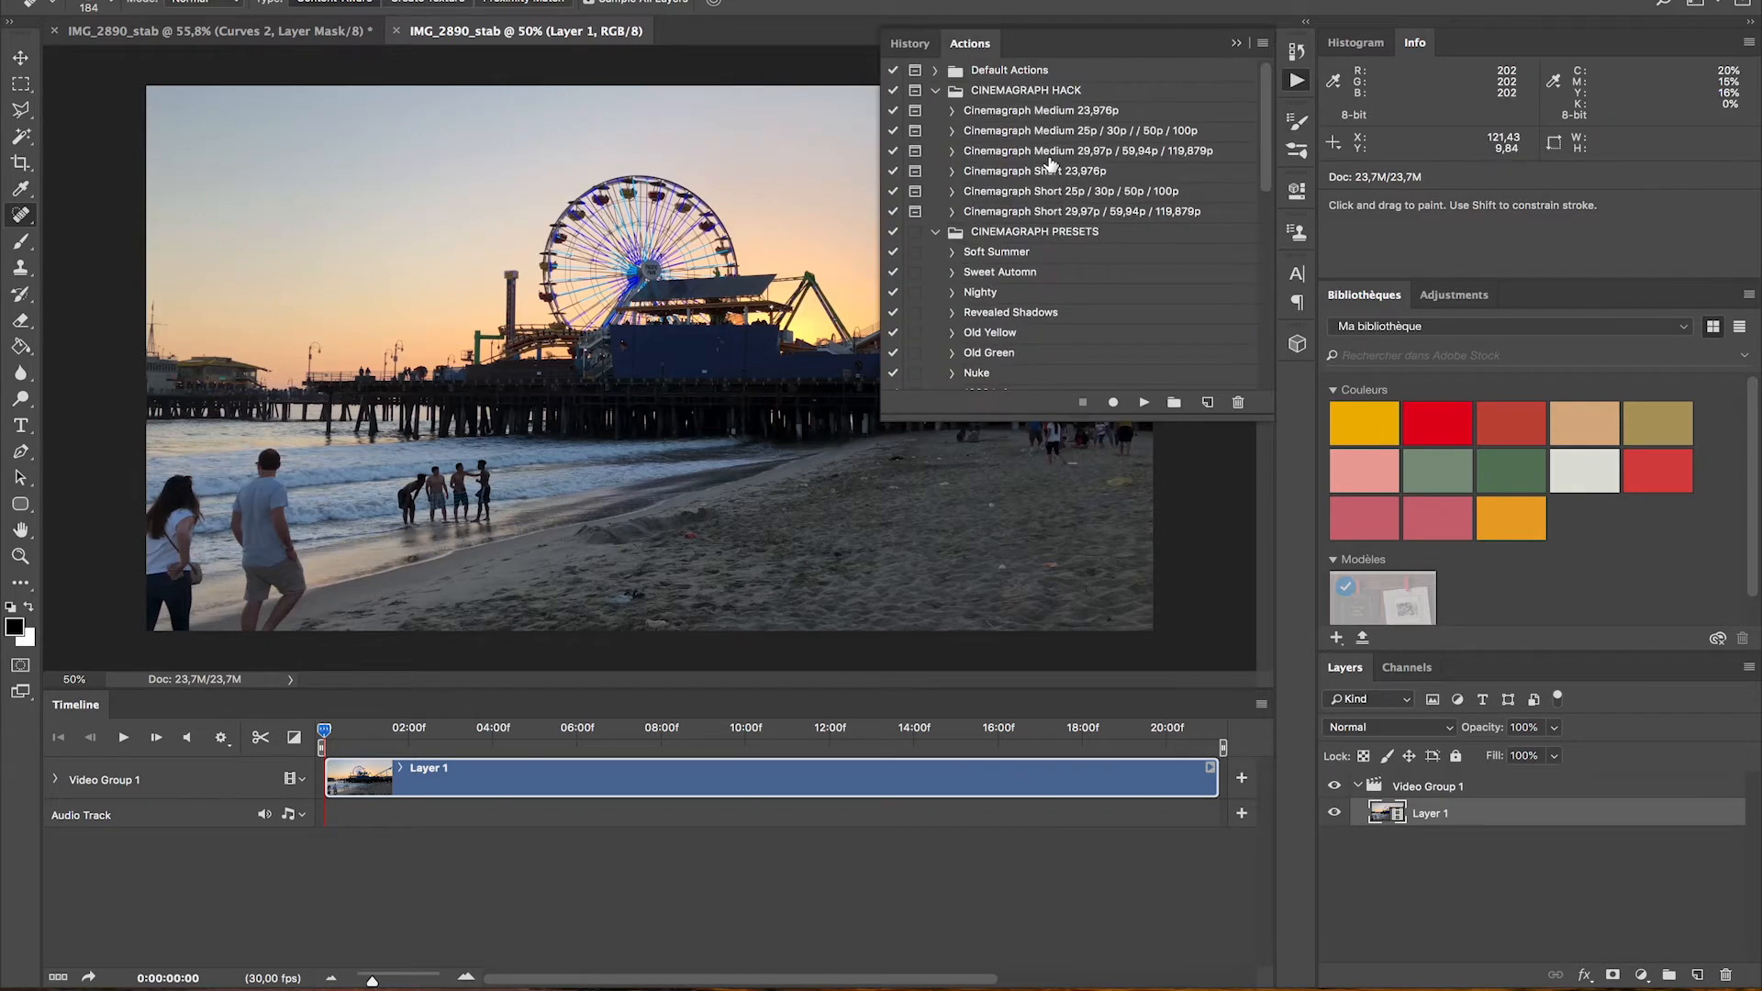
click(936, 231)
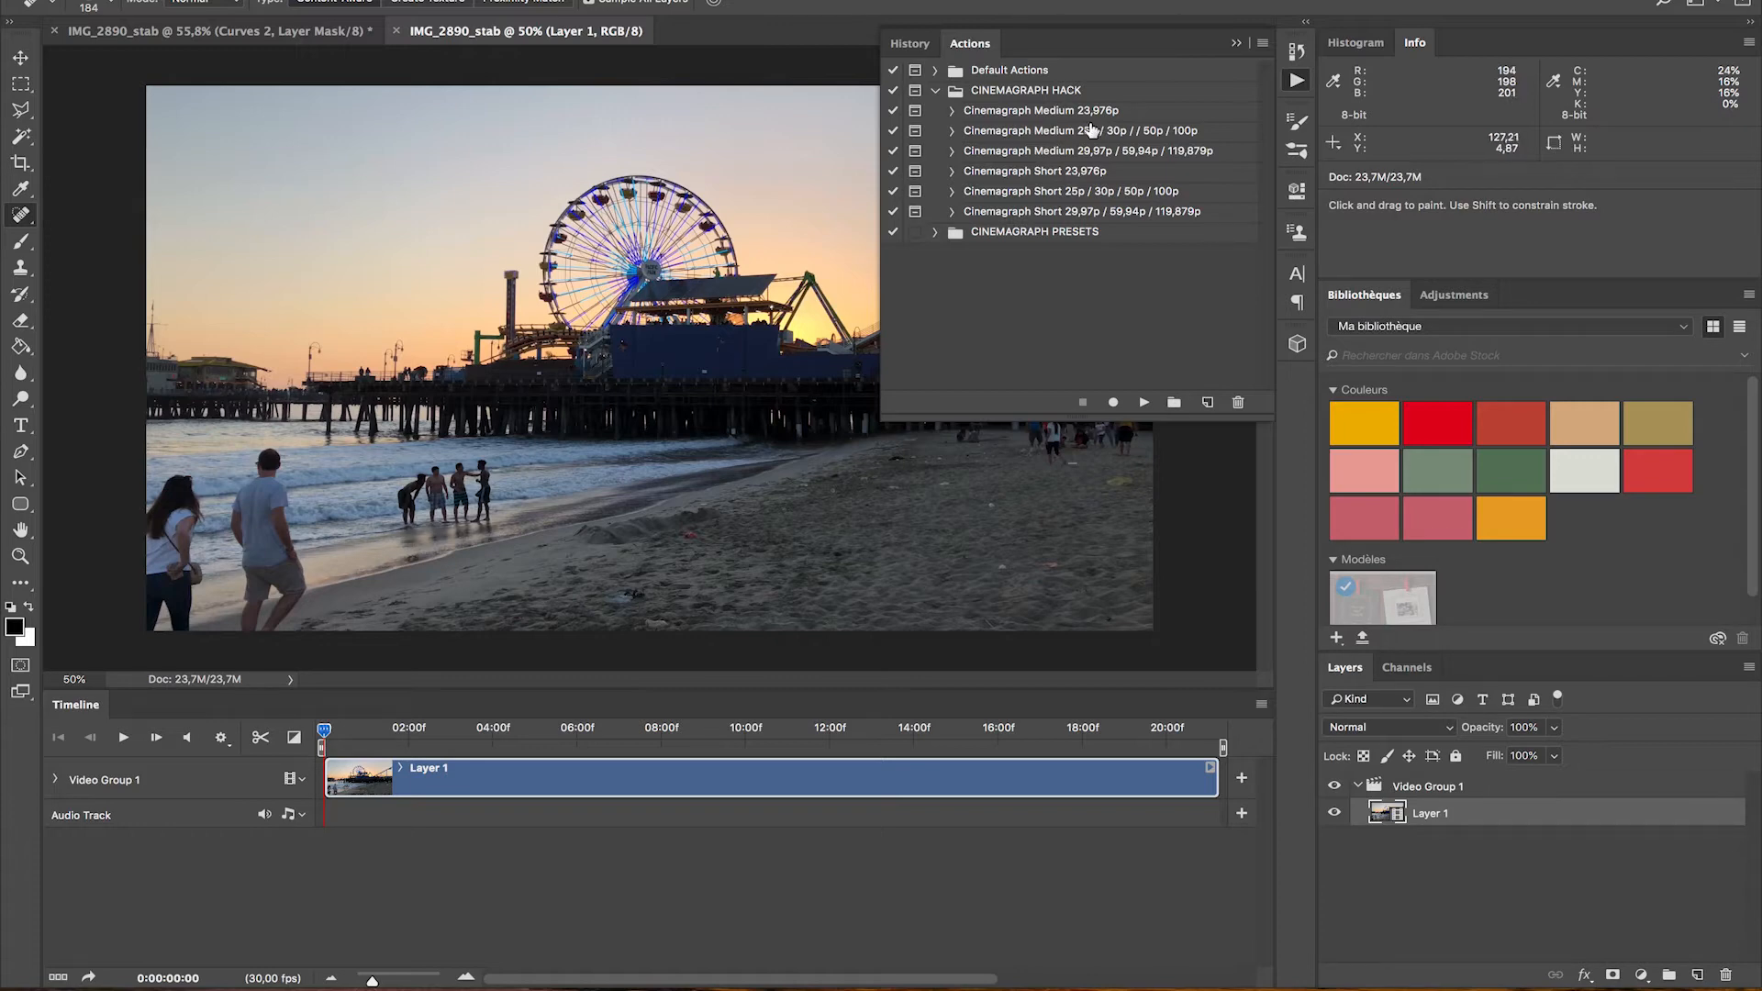
click(1044, 133)
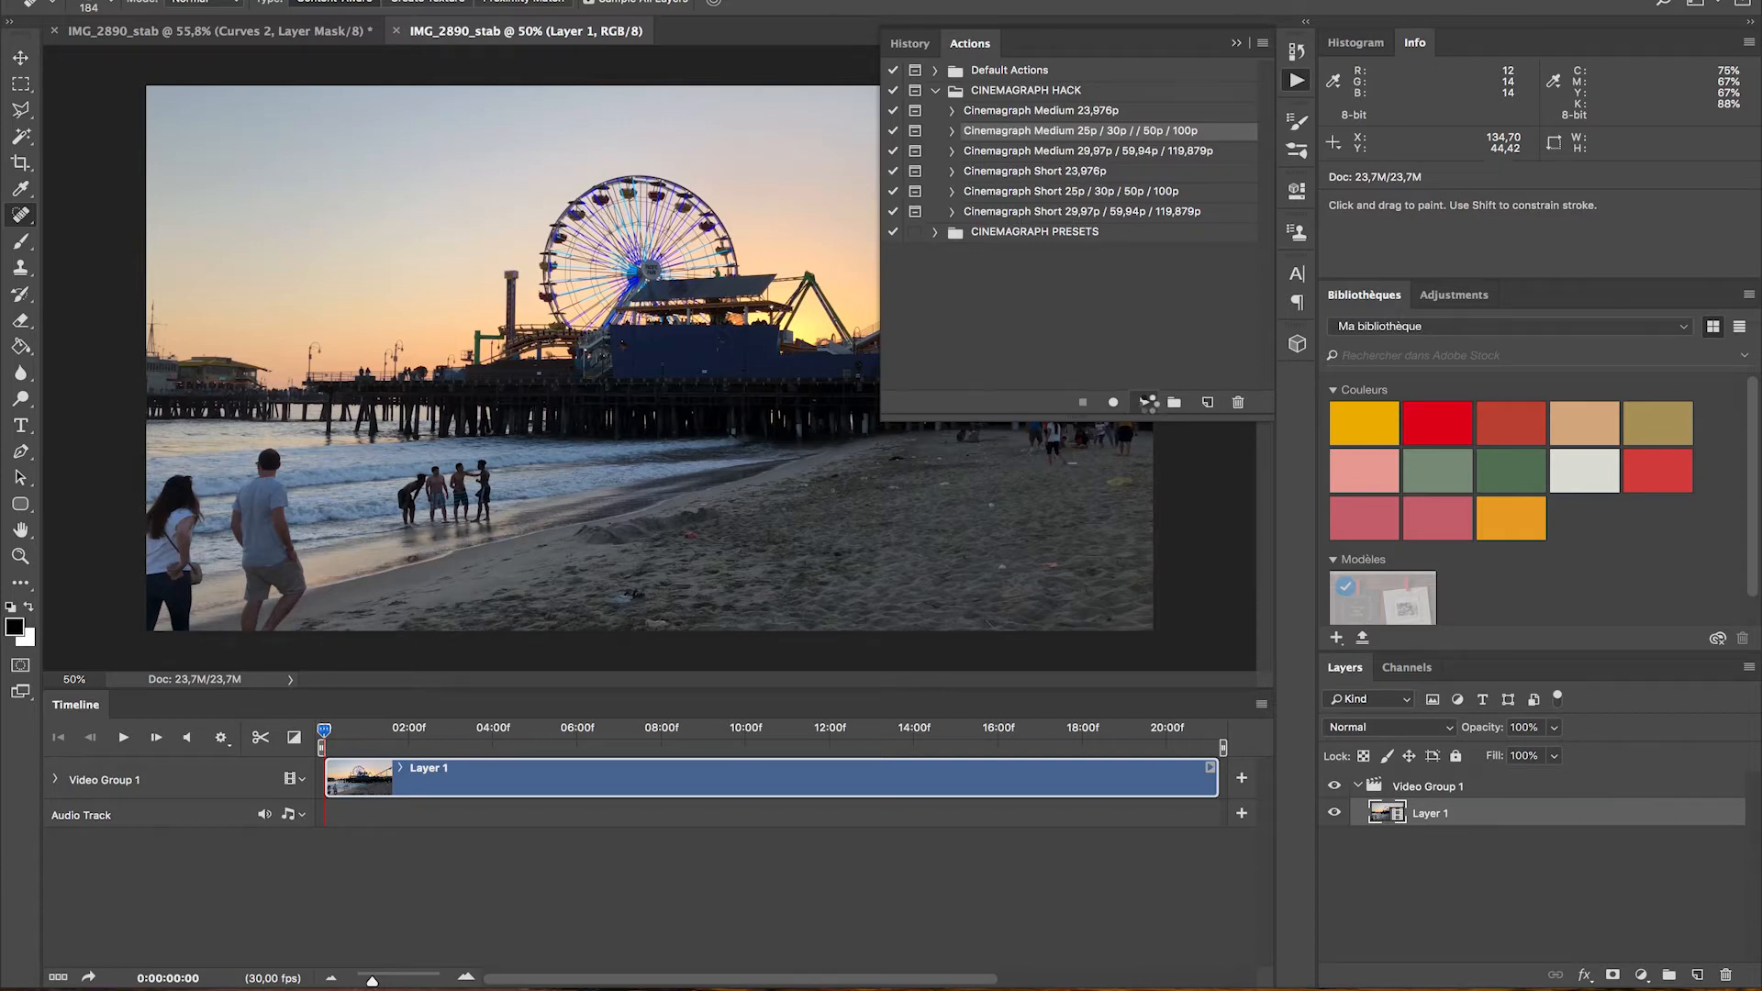
click(1148, 404)
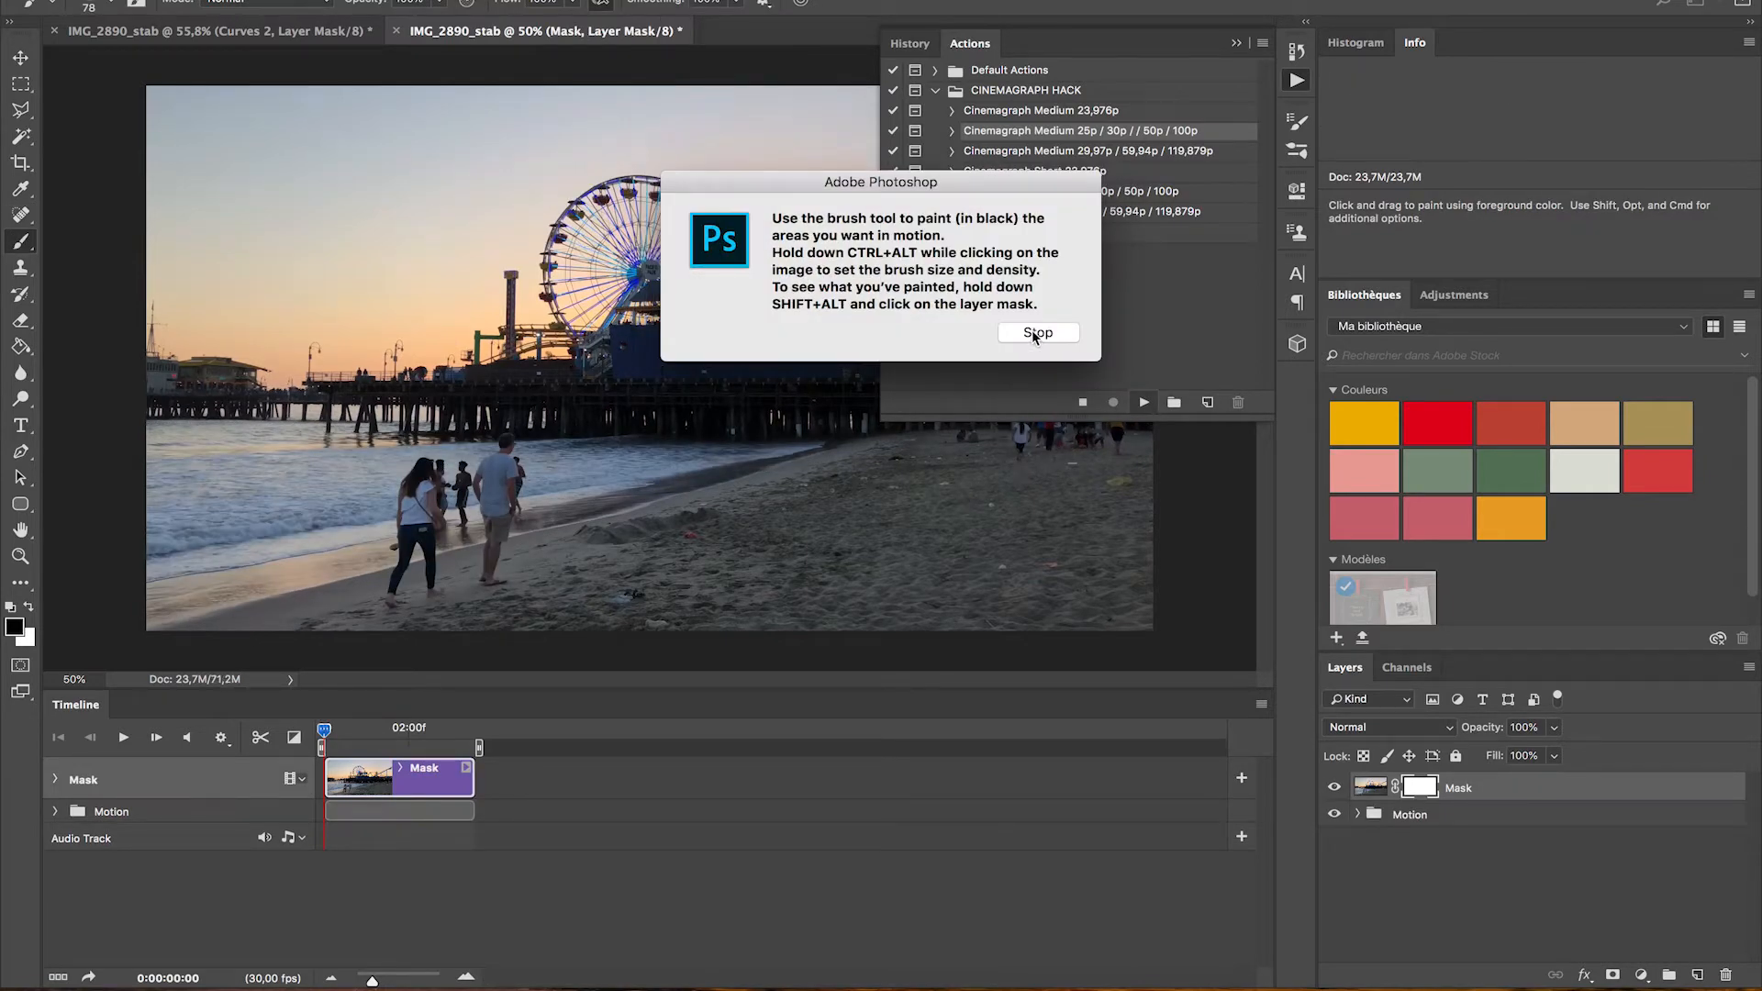
click(1037, 334)
click(1236, 44)
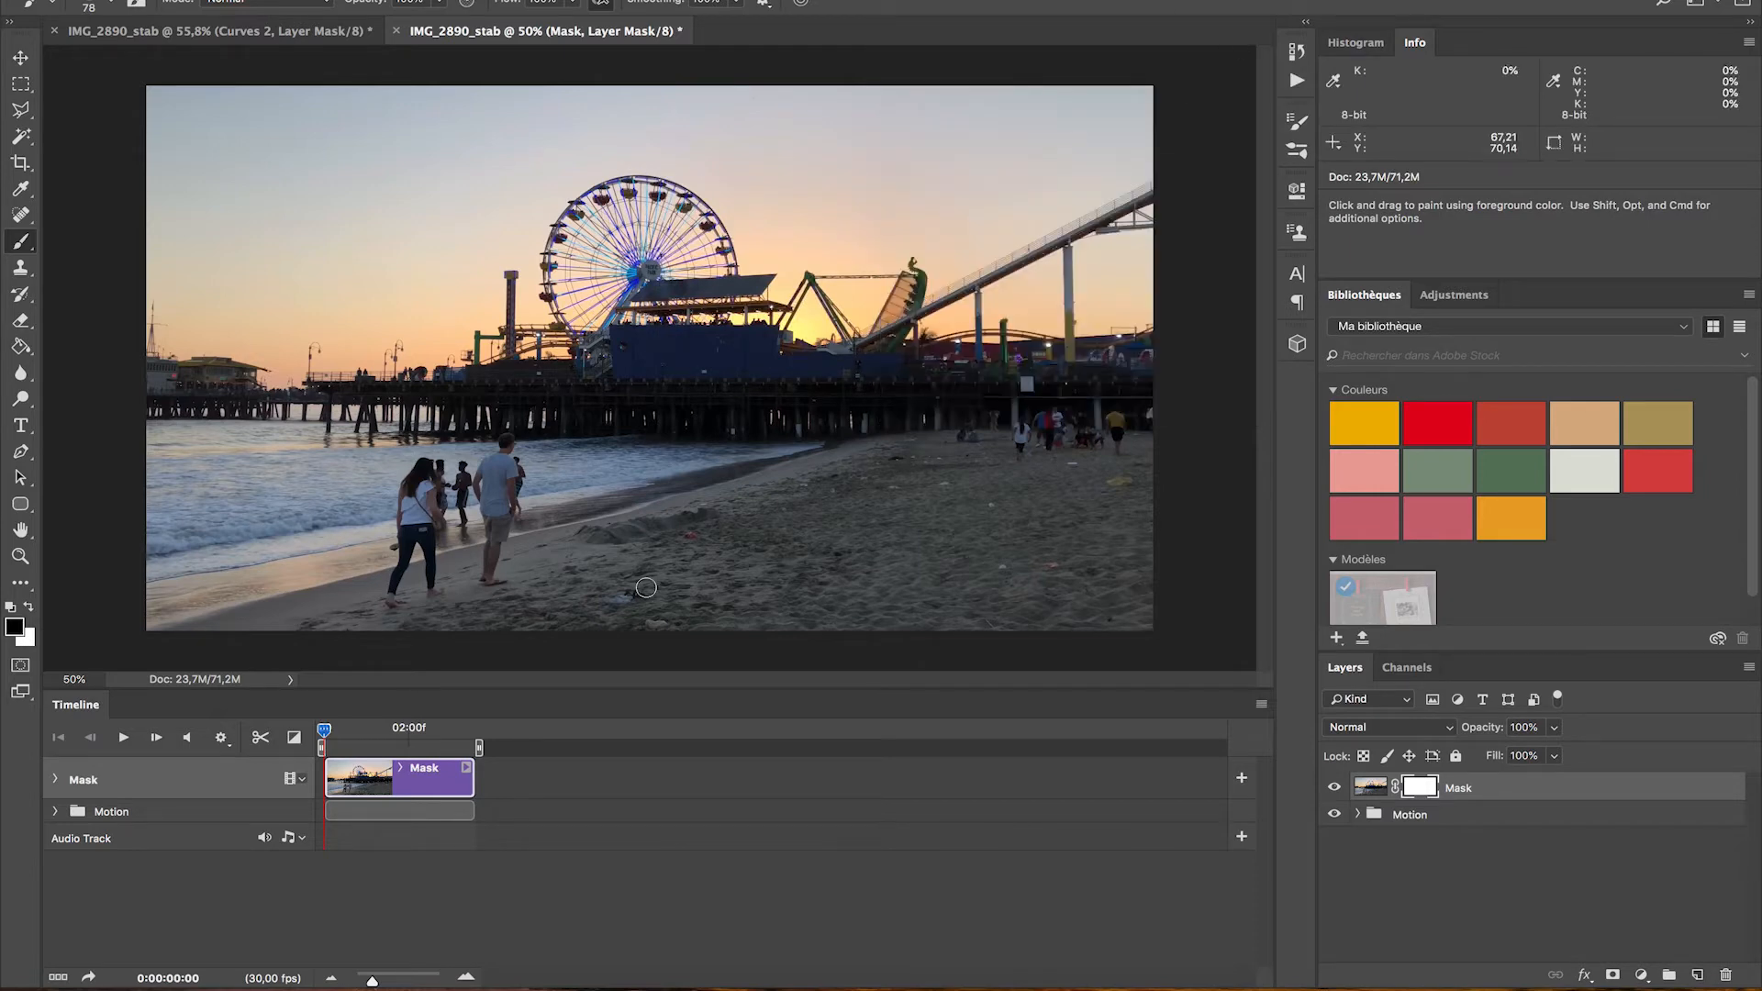
At frame 0:00:00:14, paint the Ferris wheel black on the Mask layer's mask with a brush of size 303
drag(324, 732, 344, 731)
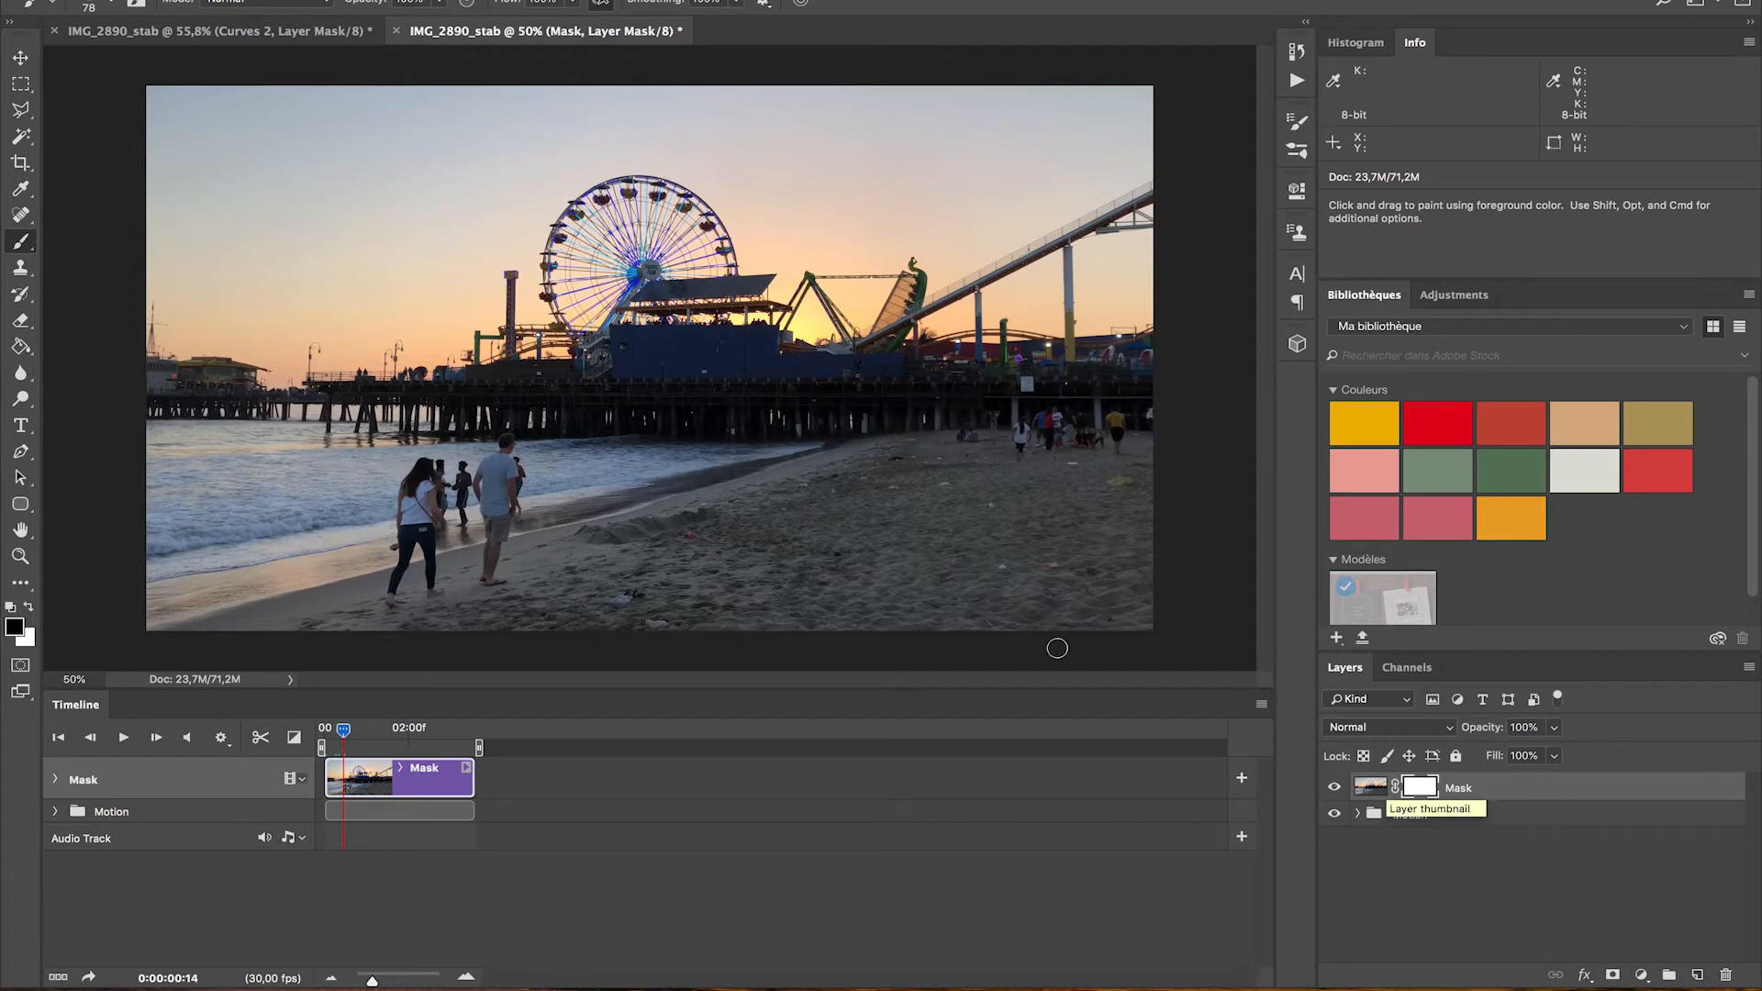
drag(642, 301, 701, 304)
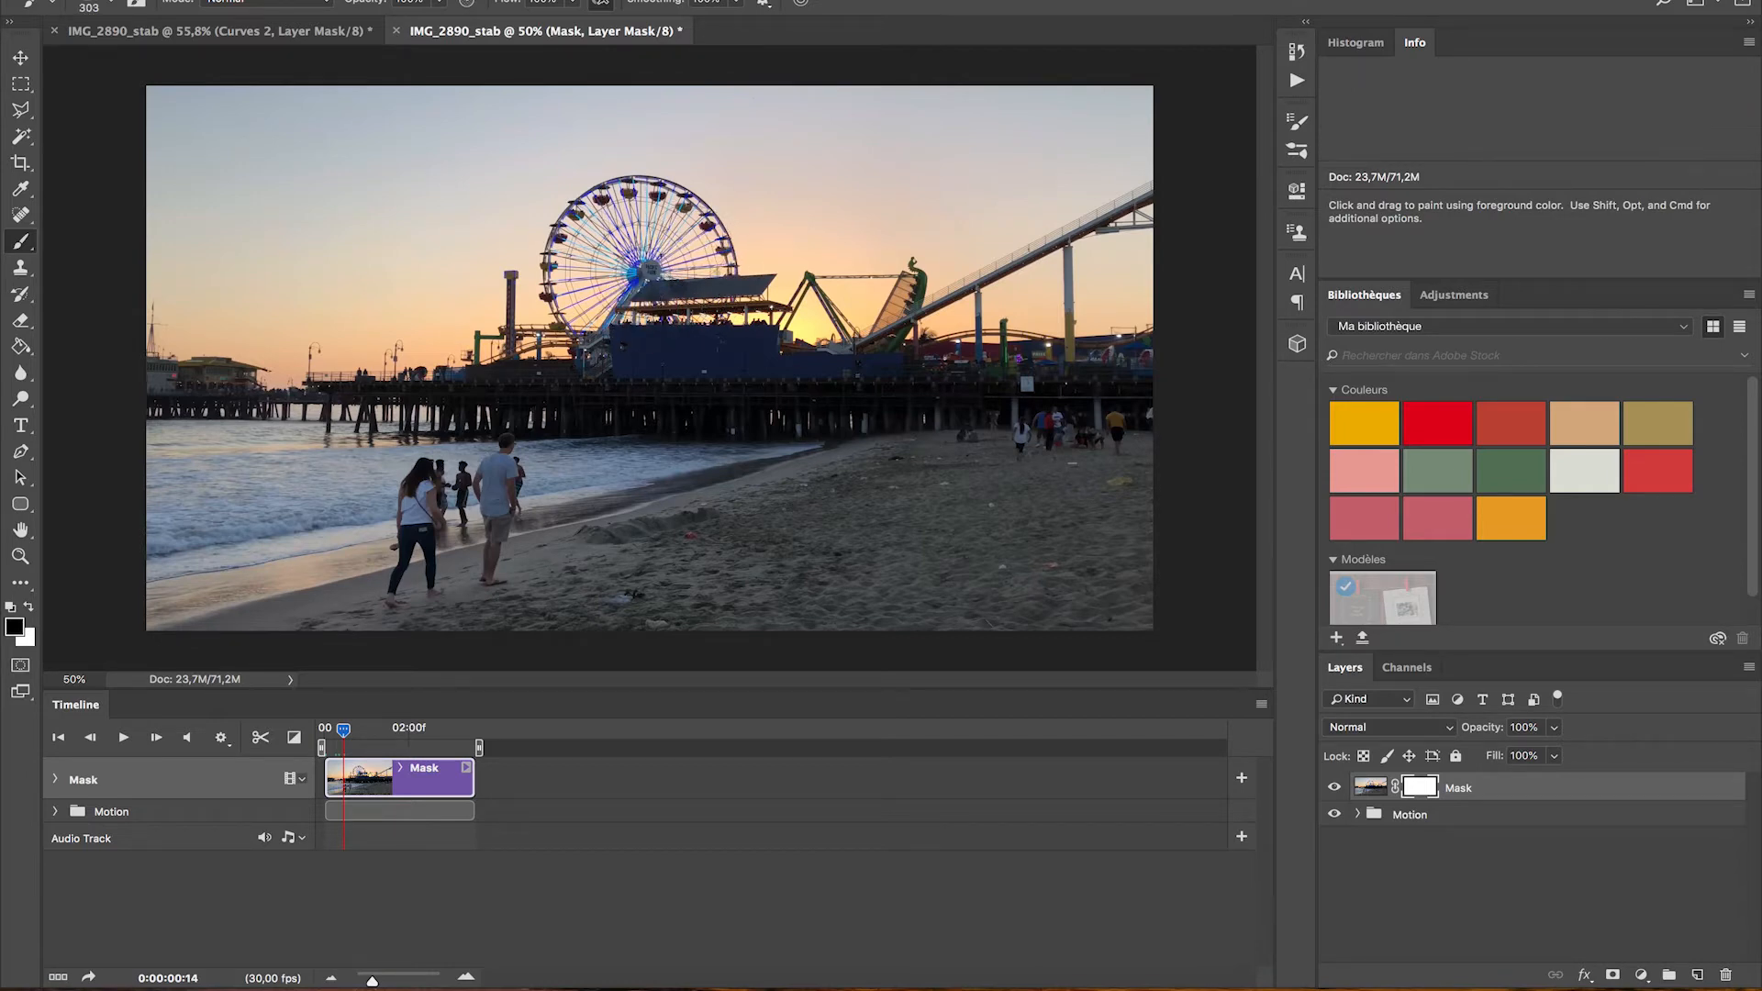
mouse_move(679, 253)
mouse_down()
mouse_move(619, 241)
mouse_move(598, 277)
mouse_move(615, 289)
mouse_up()
Play the timeline to check the Ferris wheel's motion and return the playhead to the start
click(125, 739)
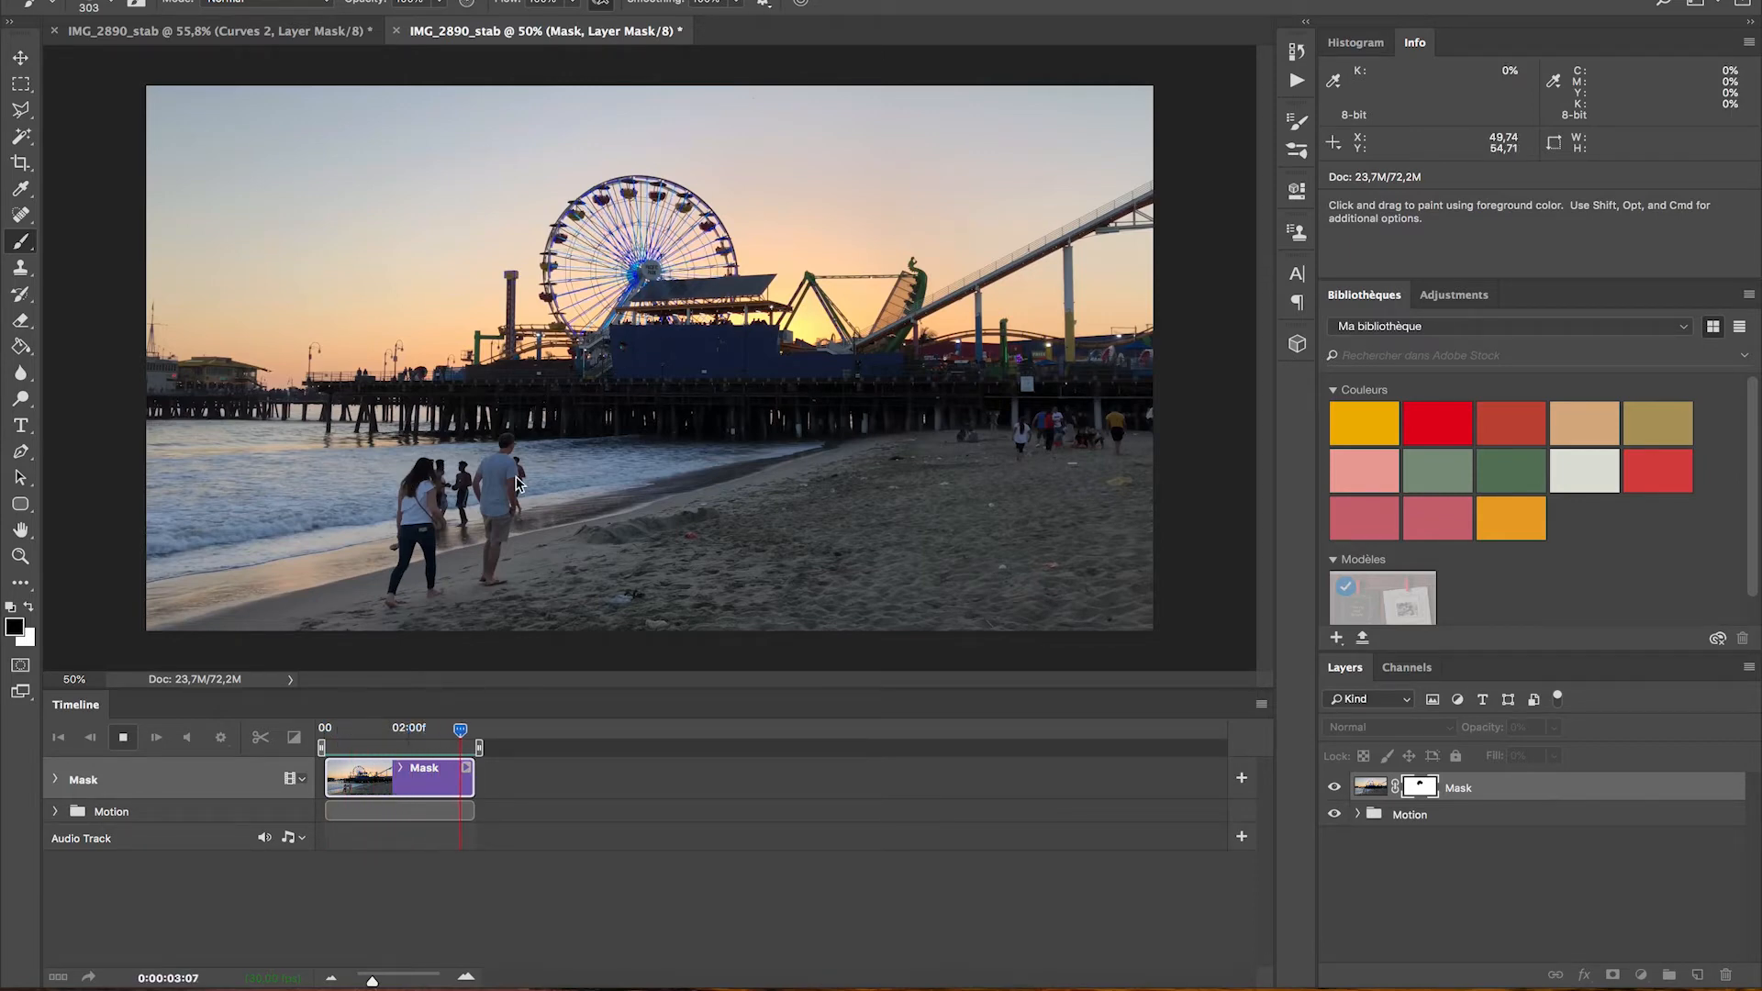
click(123, 737)
drag(396, 734, 323, 734)
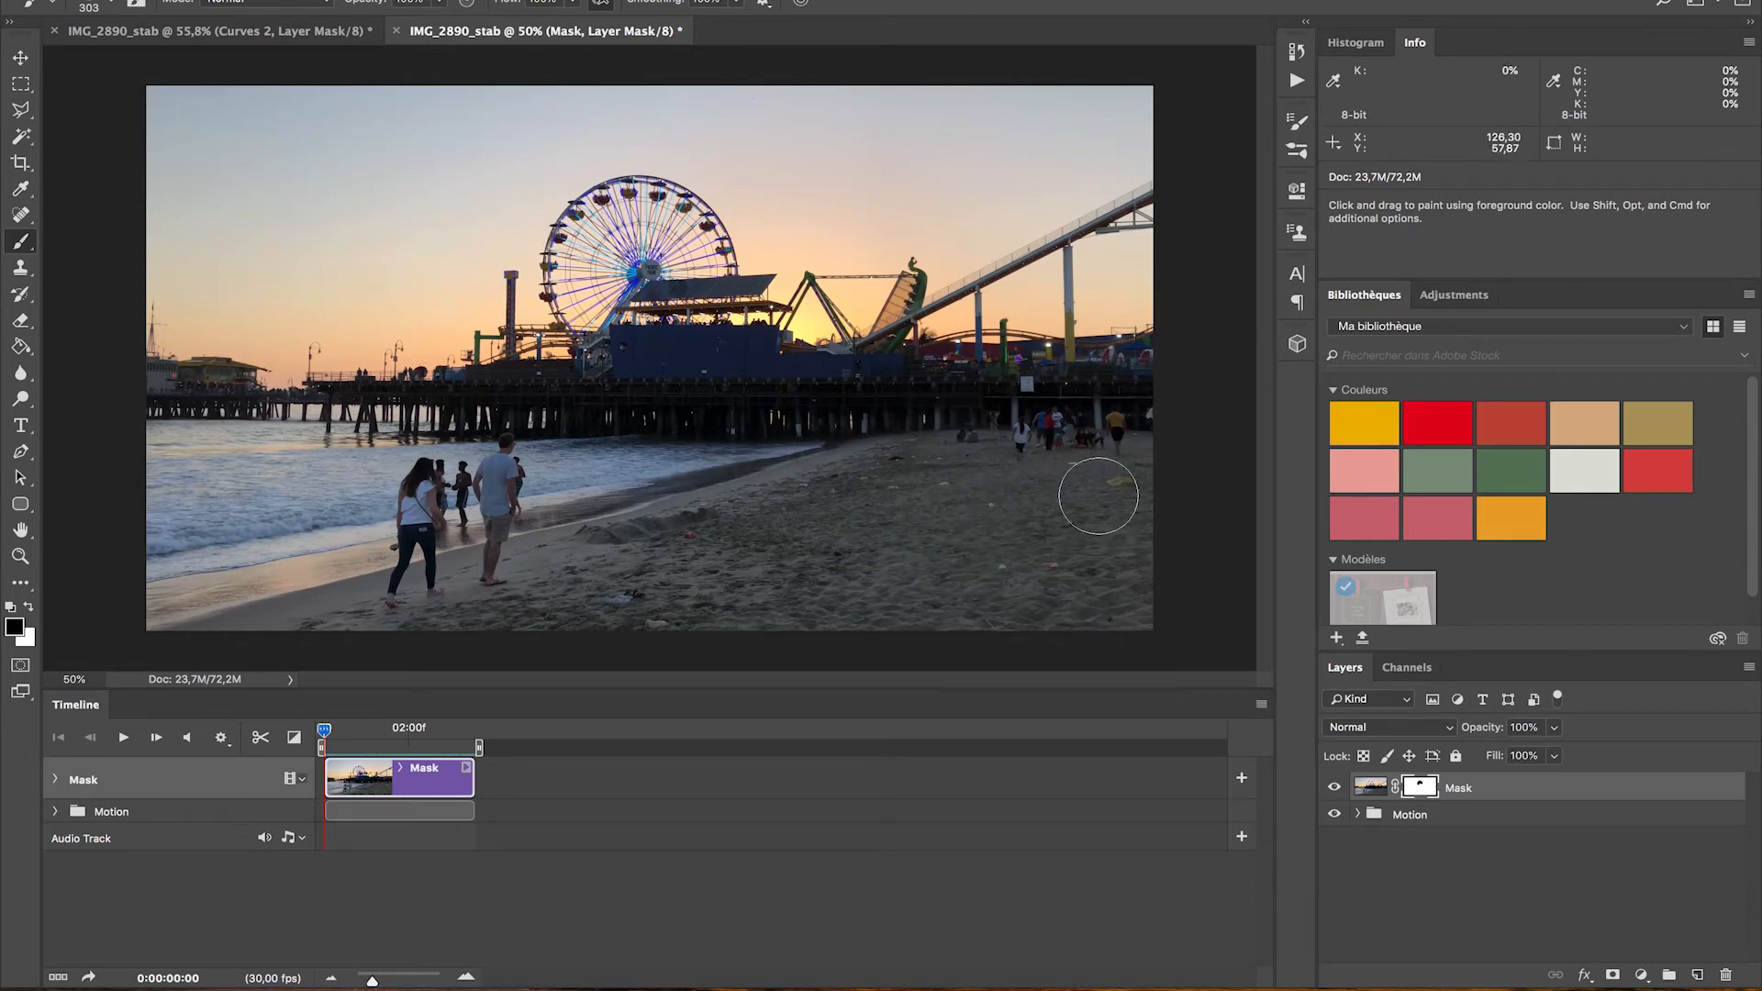
Add a new layer above Mask and trim its clip to end with the Mask clip
click(1698, 978)
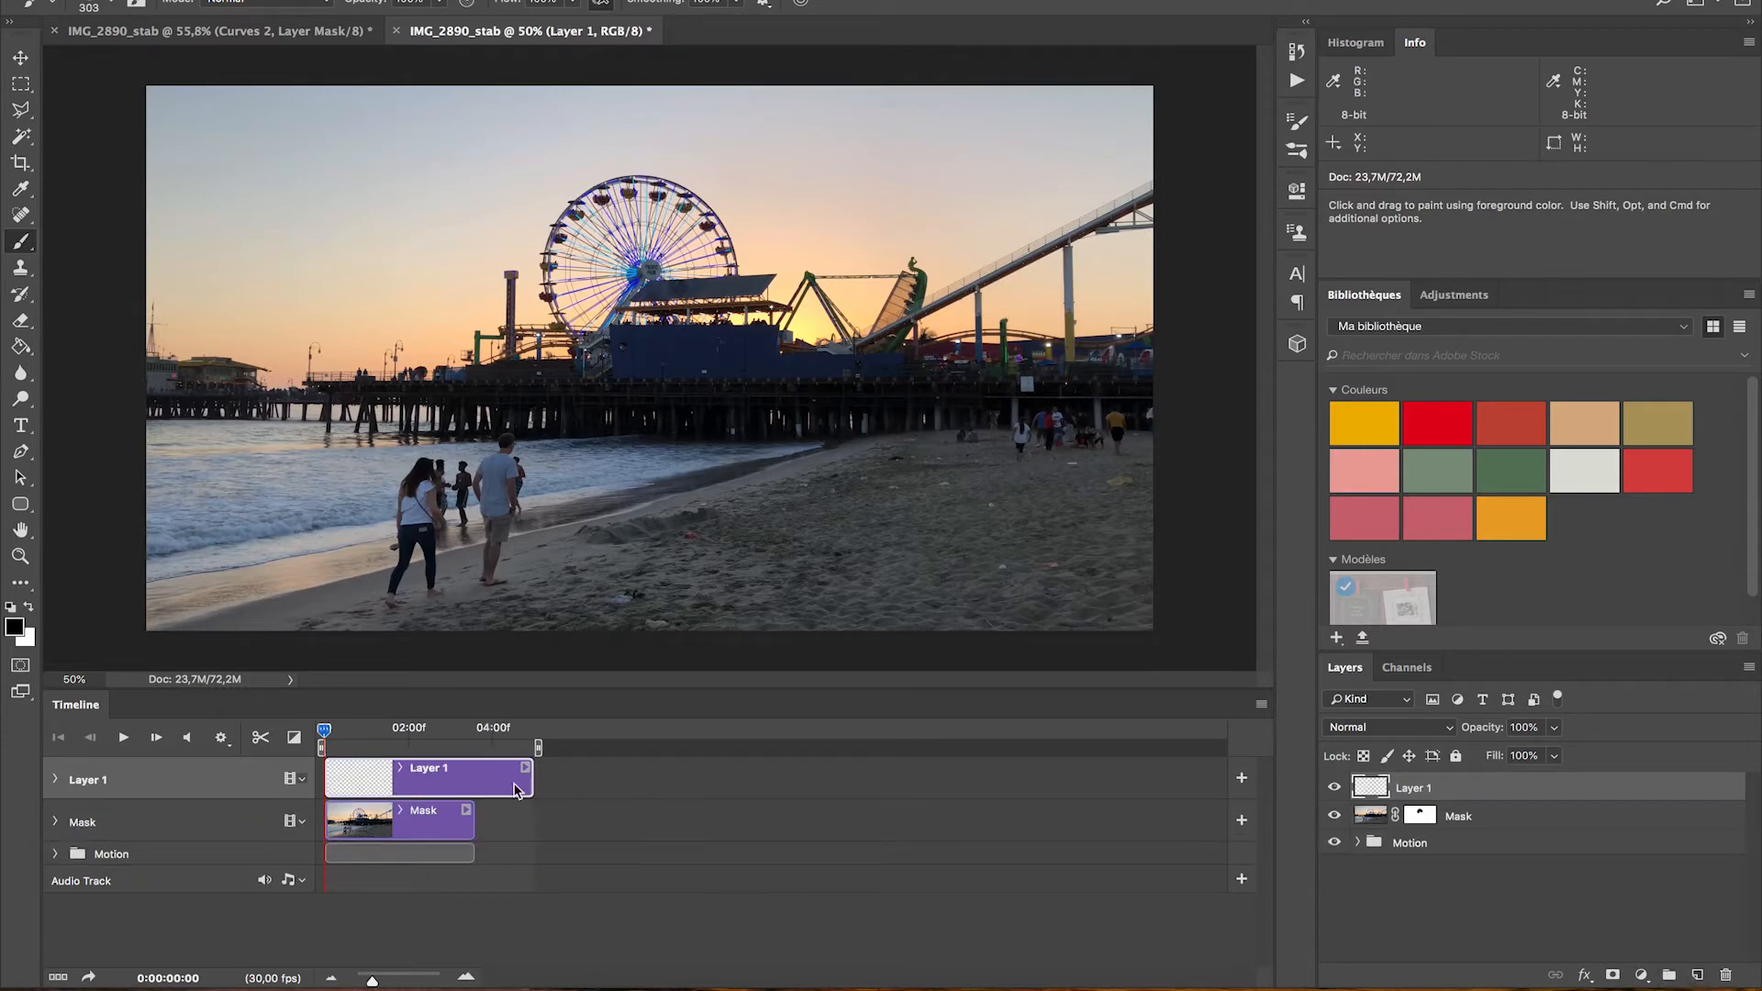
drag(531, 773, 477, 779)
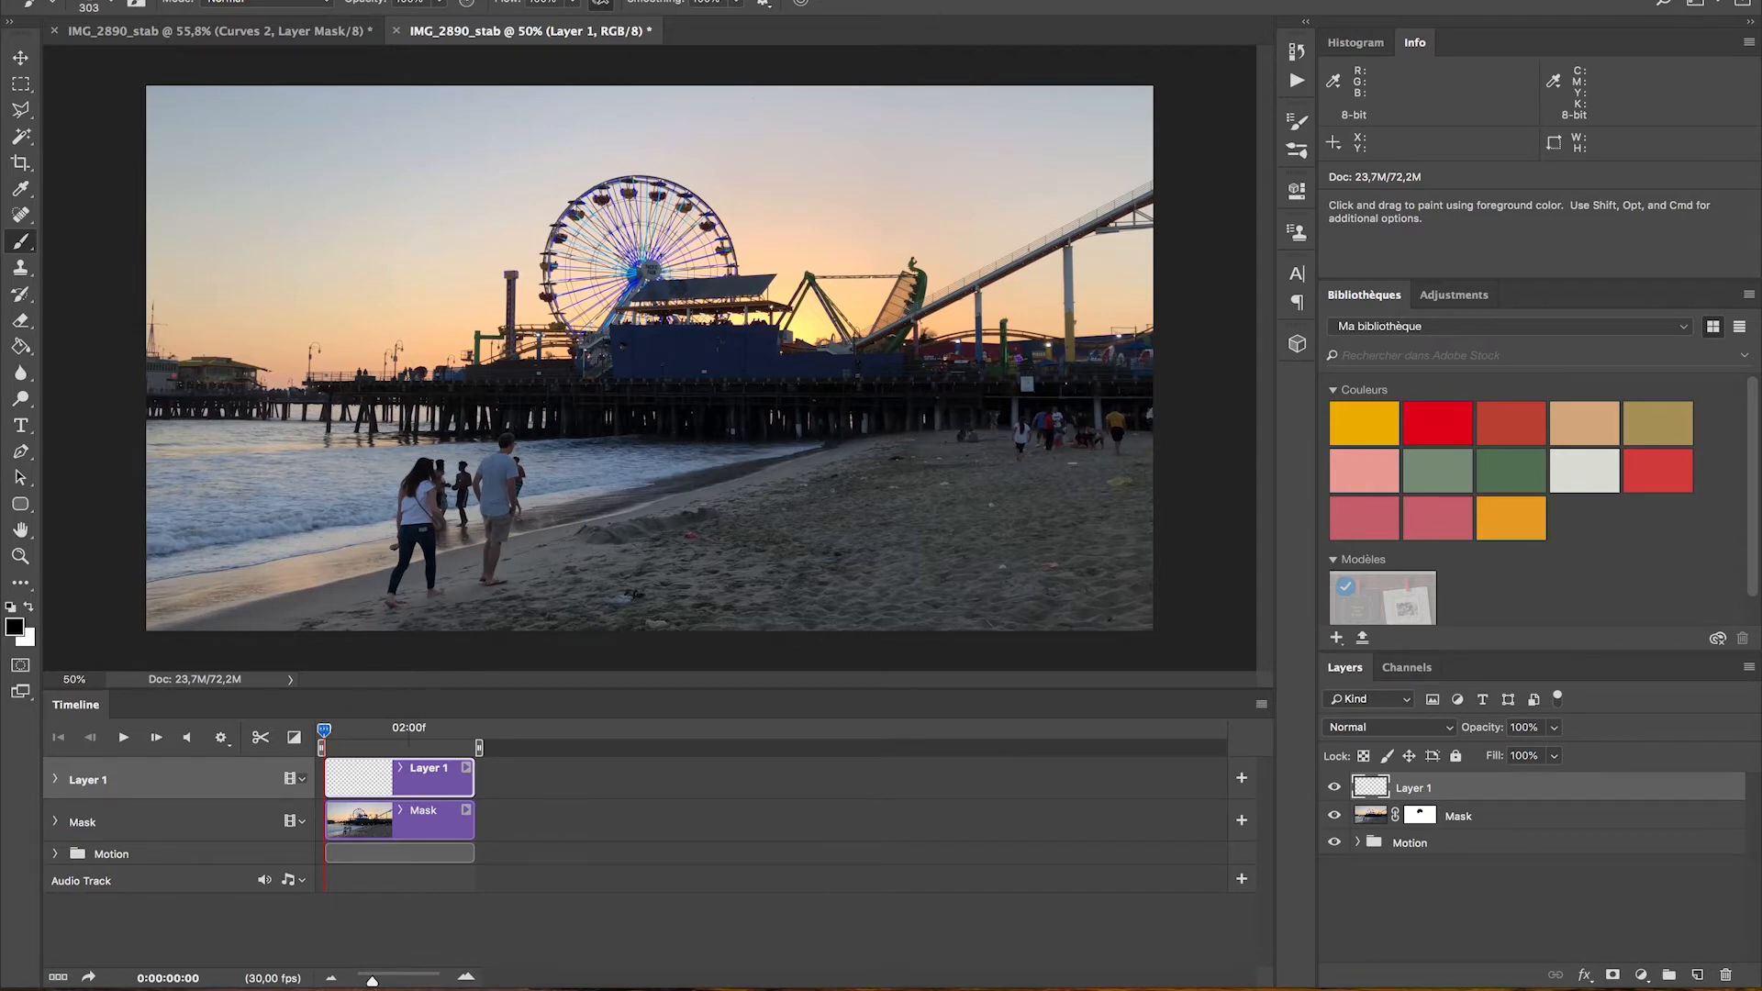
Remove the walking couple and the people at the water's edge on the new layer with the Spot Healing Brush
click(21, 215)
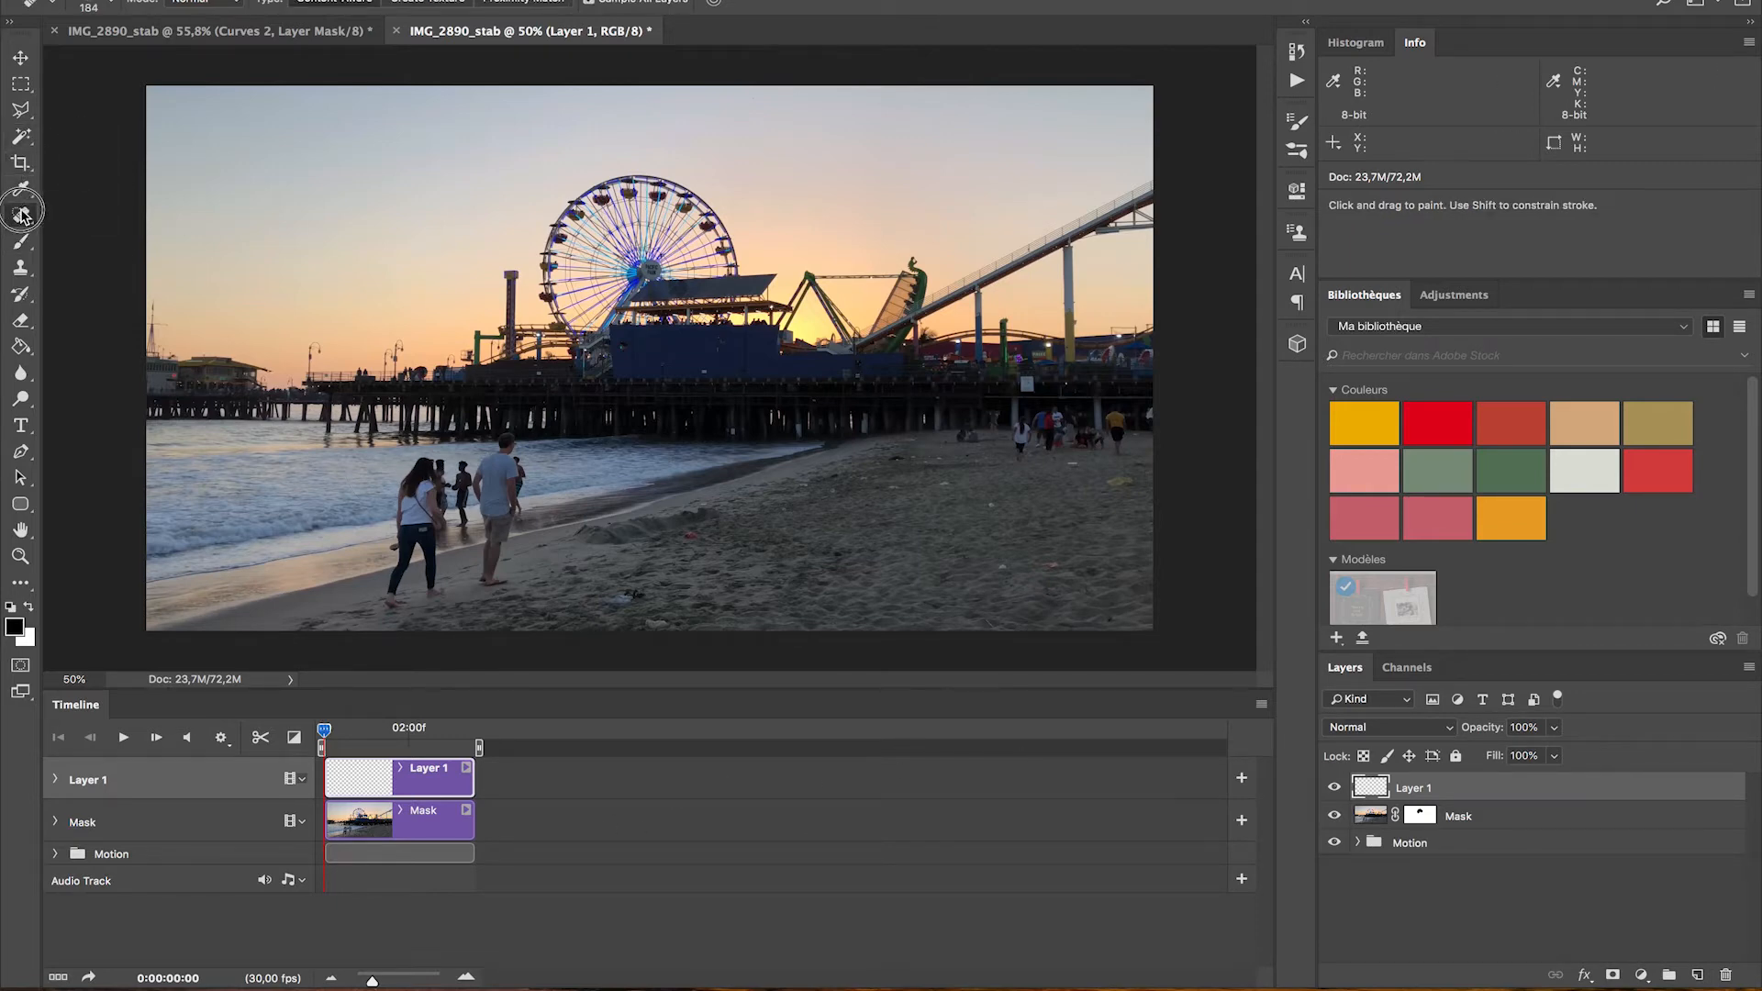
right_click(21, 215)
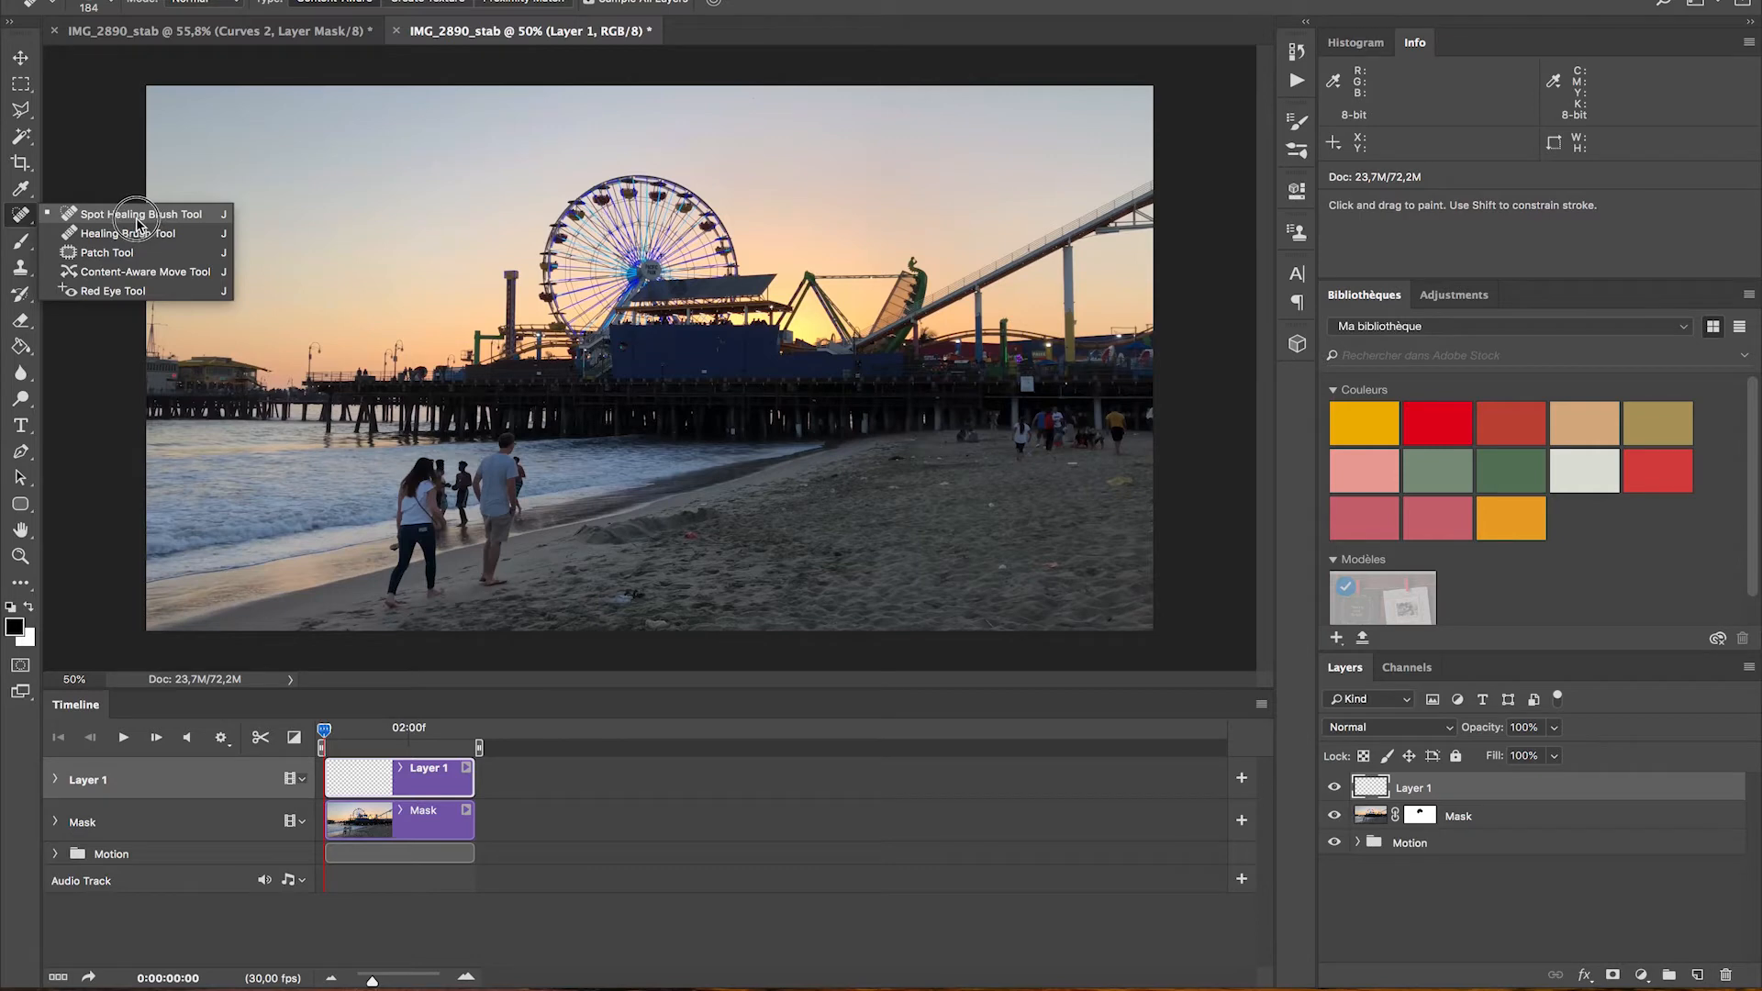
click(138, 216)
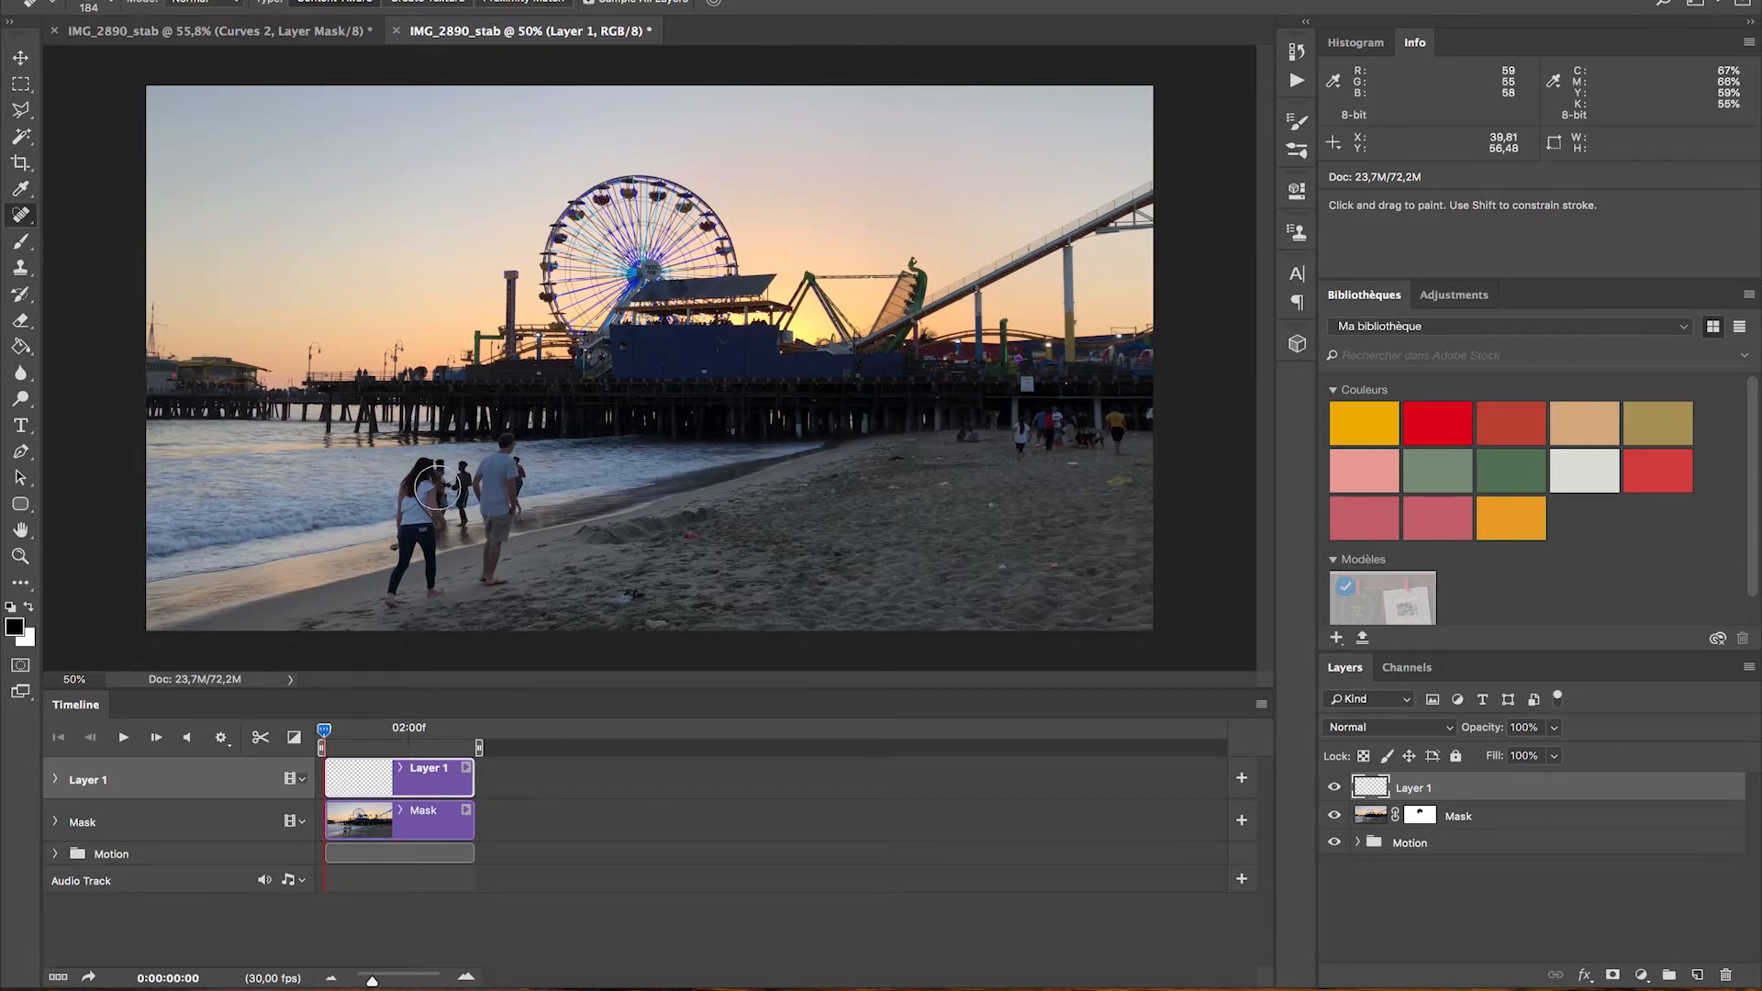
mouse_move(417, 467)
mouse_down()
mouse_move(394, 597)
mouse_move(417, 545)
mouse_move(432, 588)
mouse_move(429, 518)
mouse_move(457, 473)
mouse_move(456, 506)
mouse_move(483, 492)
mouse_move(504, 446)
mouse_move(492, 580)
mouse_up()
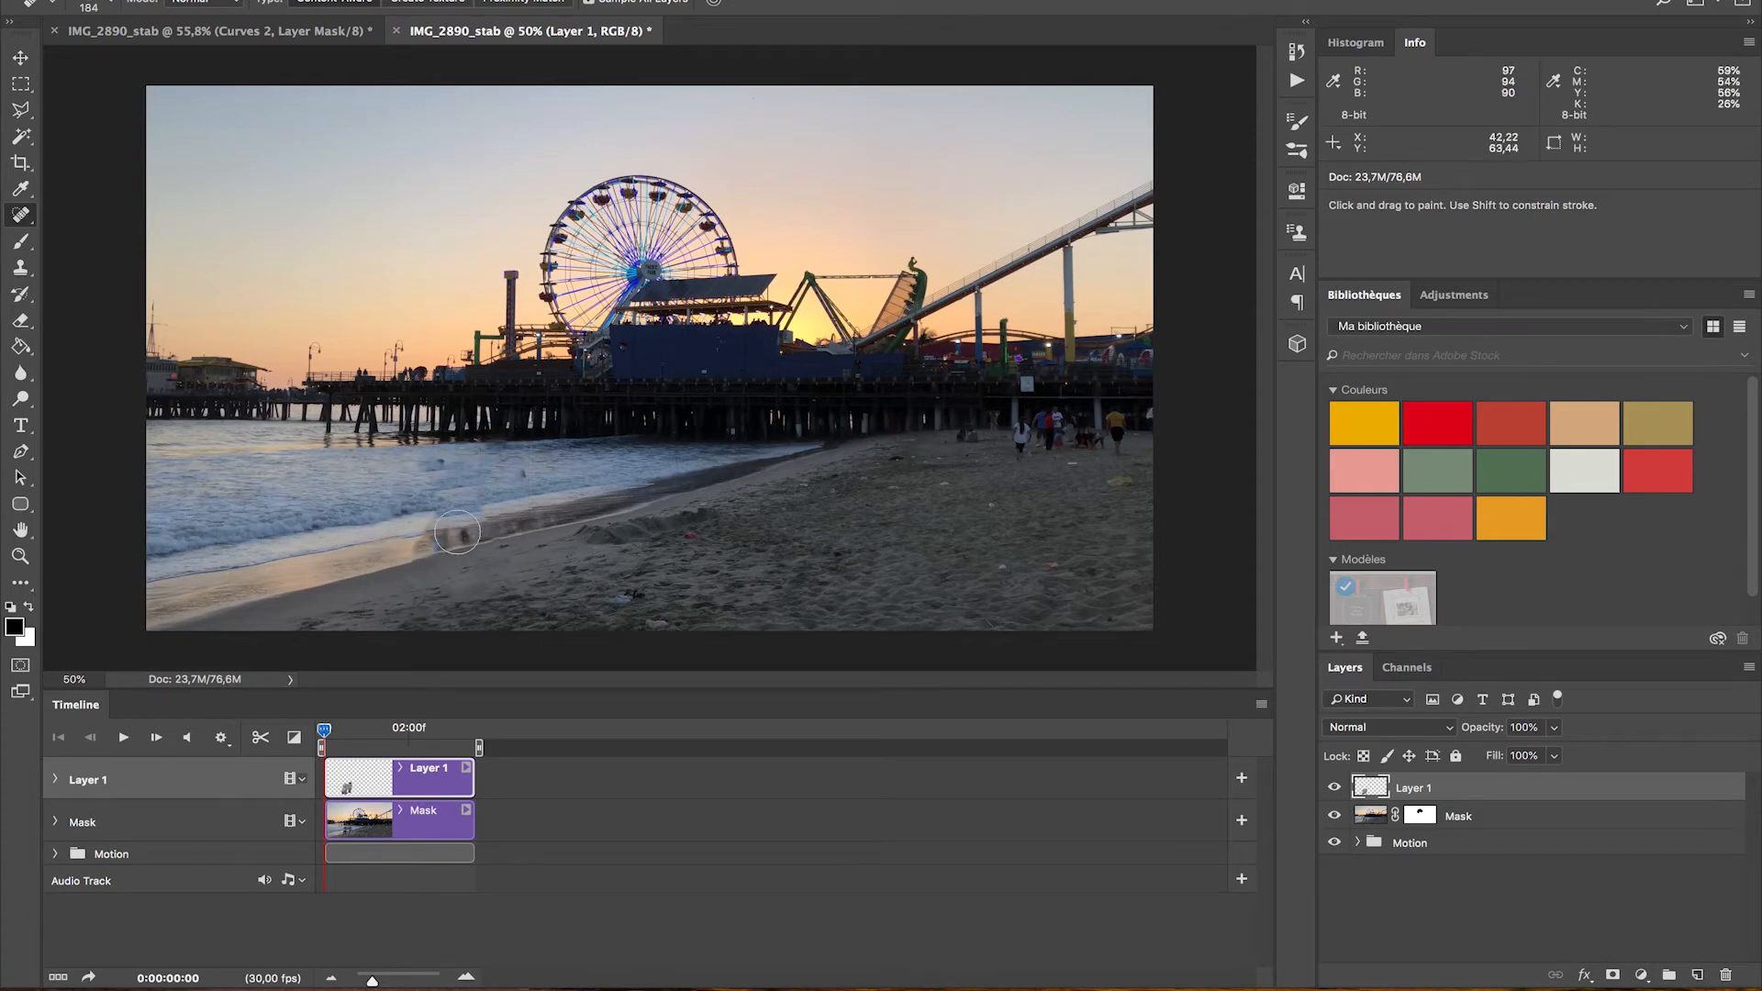
Heal the leftover marks in the waves with the Spot Healing Brush at size 108
key(super+0)
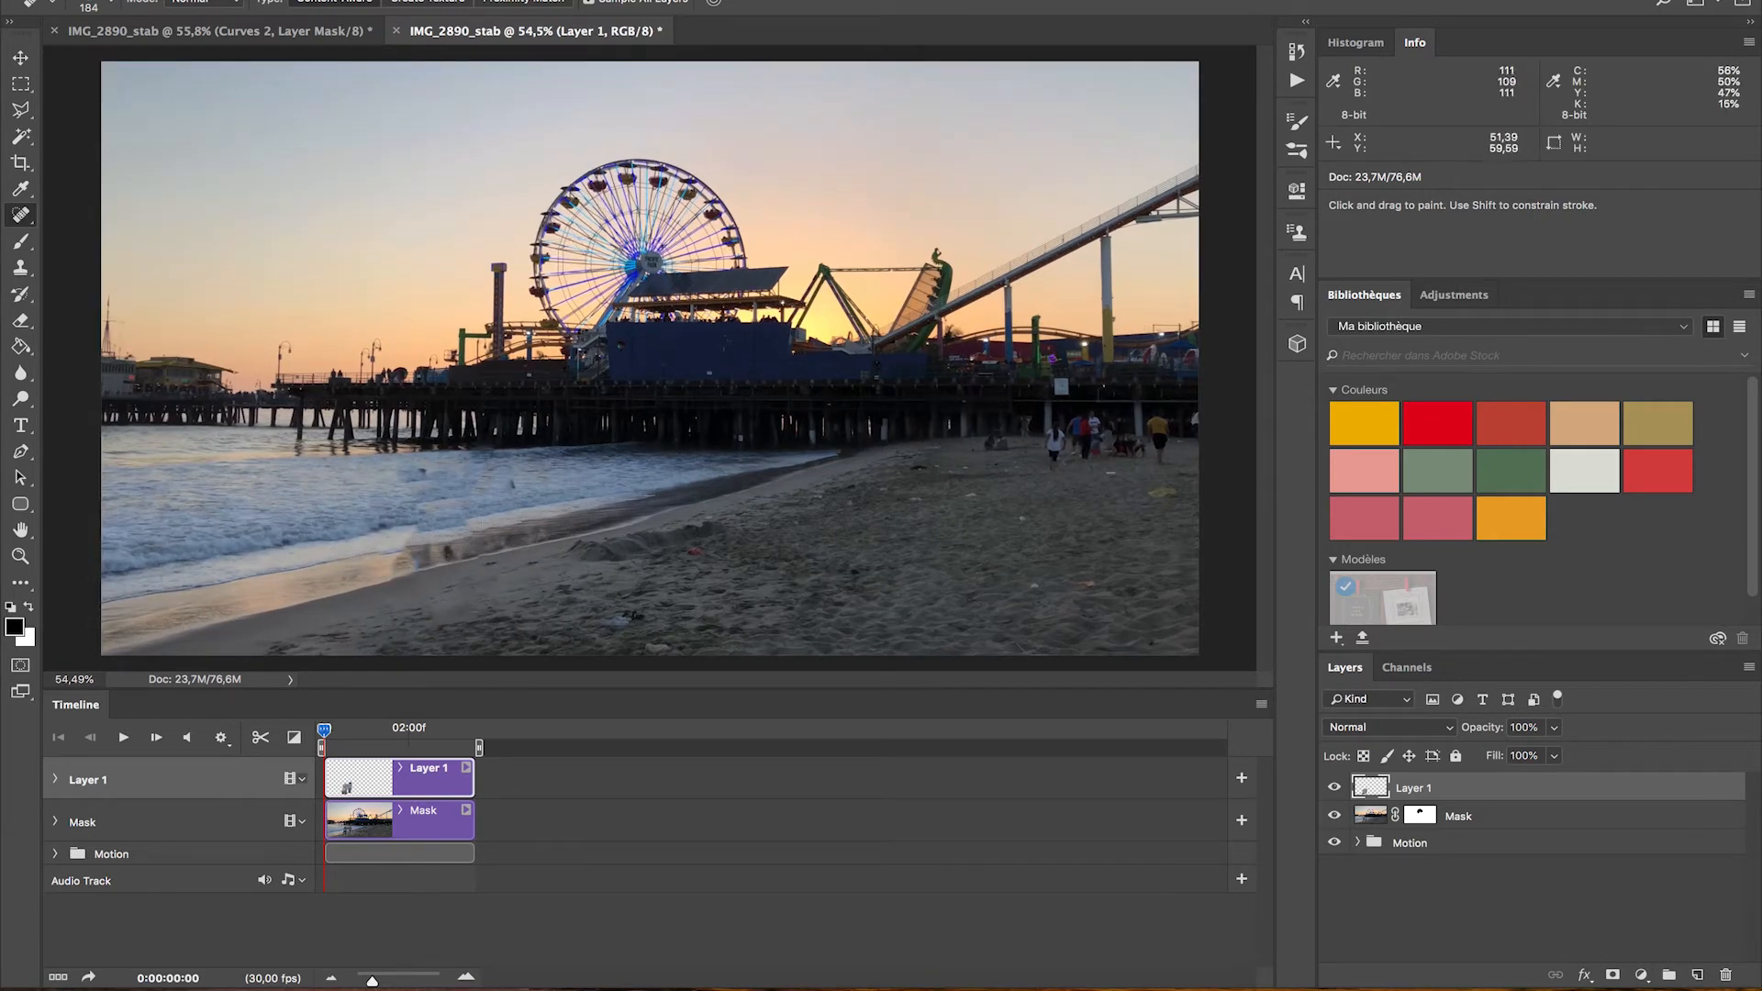
drag(519, 529, 502, 529)
key(super+plus)
scroll(499, 525, up, 1)
scroll(499, 525, down, 3)
click(529, 414)
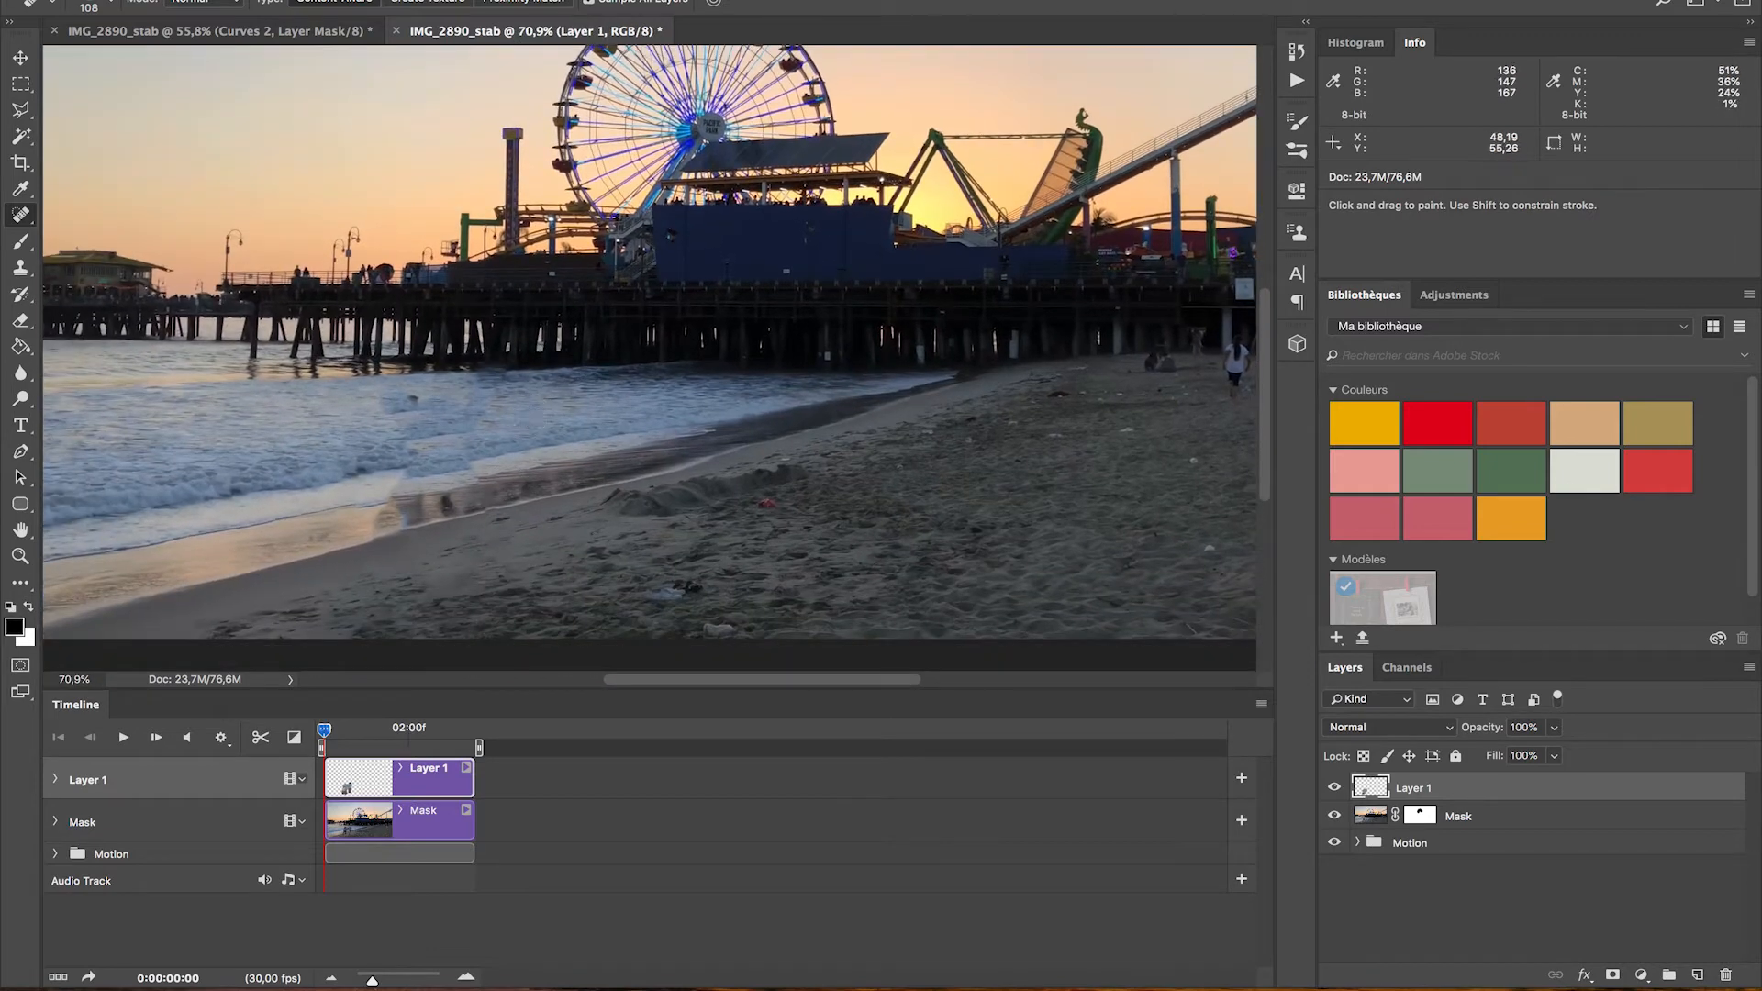
click(389, 406)
click(453, 420)
click(425, 396)
click(449, 405)
click(474, 408)
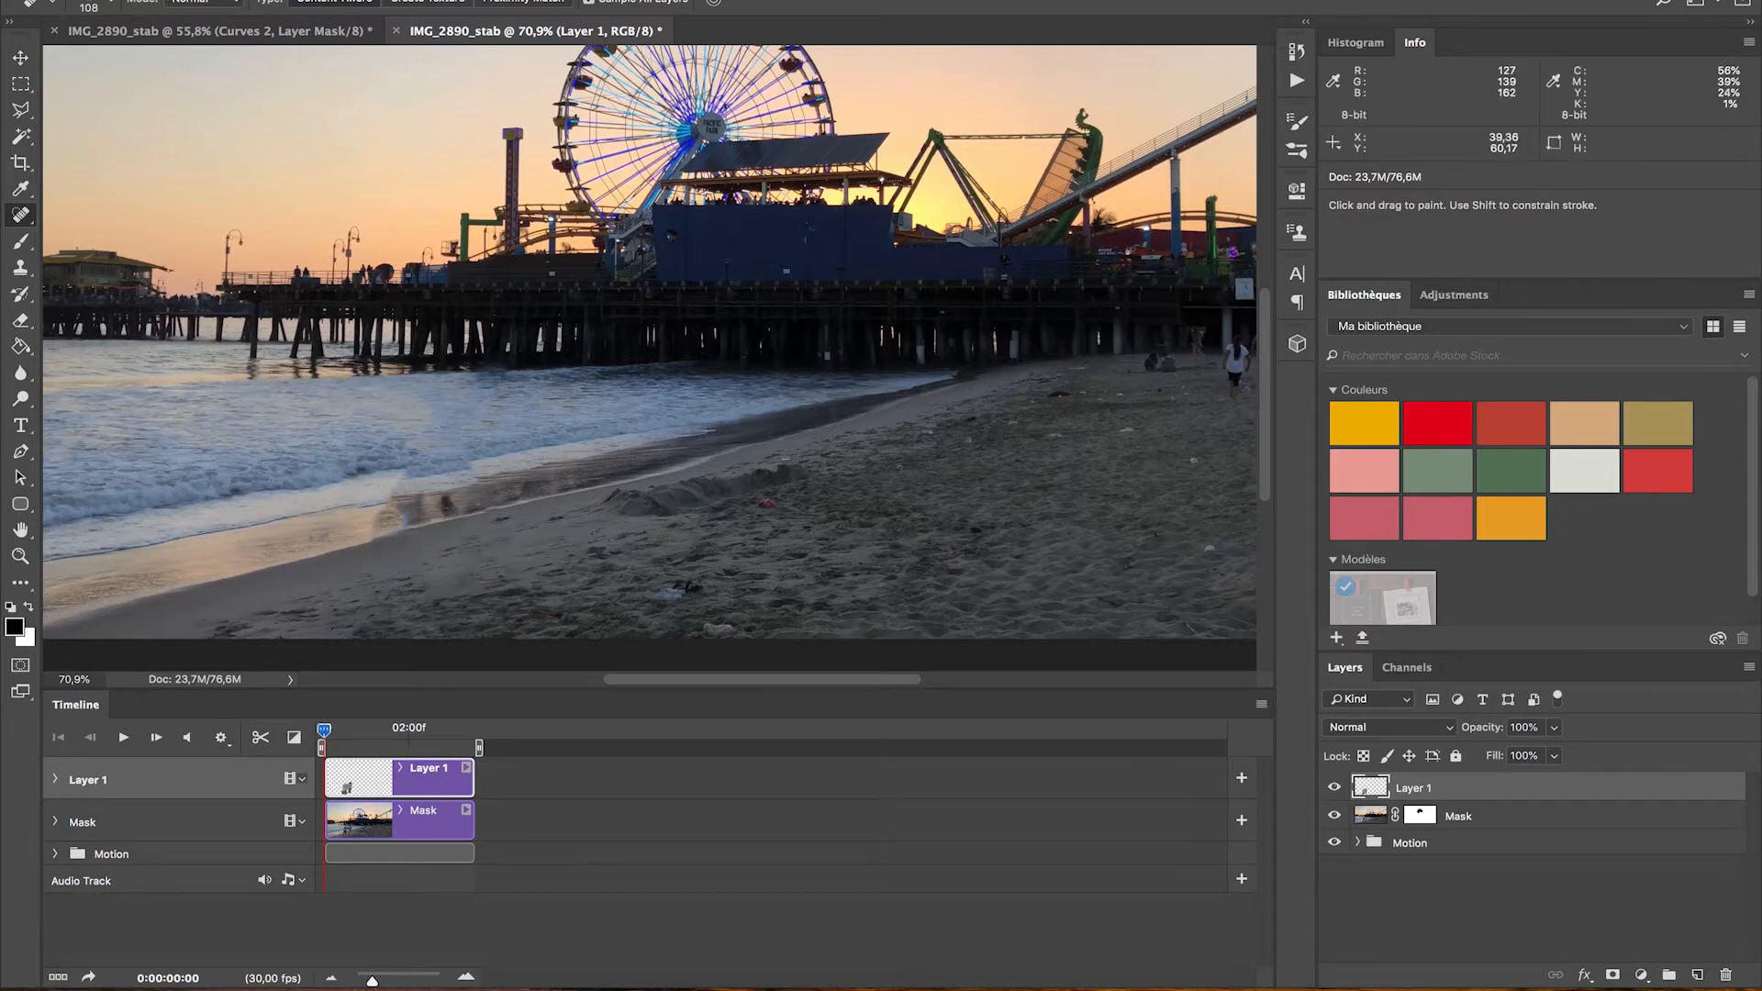
Heal the uneven patch along the wet shoreline where the people were removed
click(395, 481)
drag(399, 476, 480, 465)
click(391, 479)
click(468, 513)
key(ctrl+0)
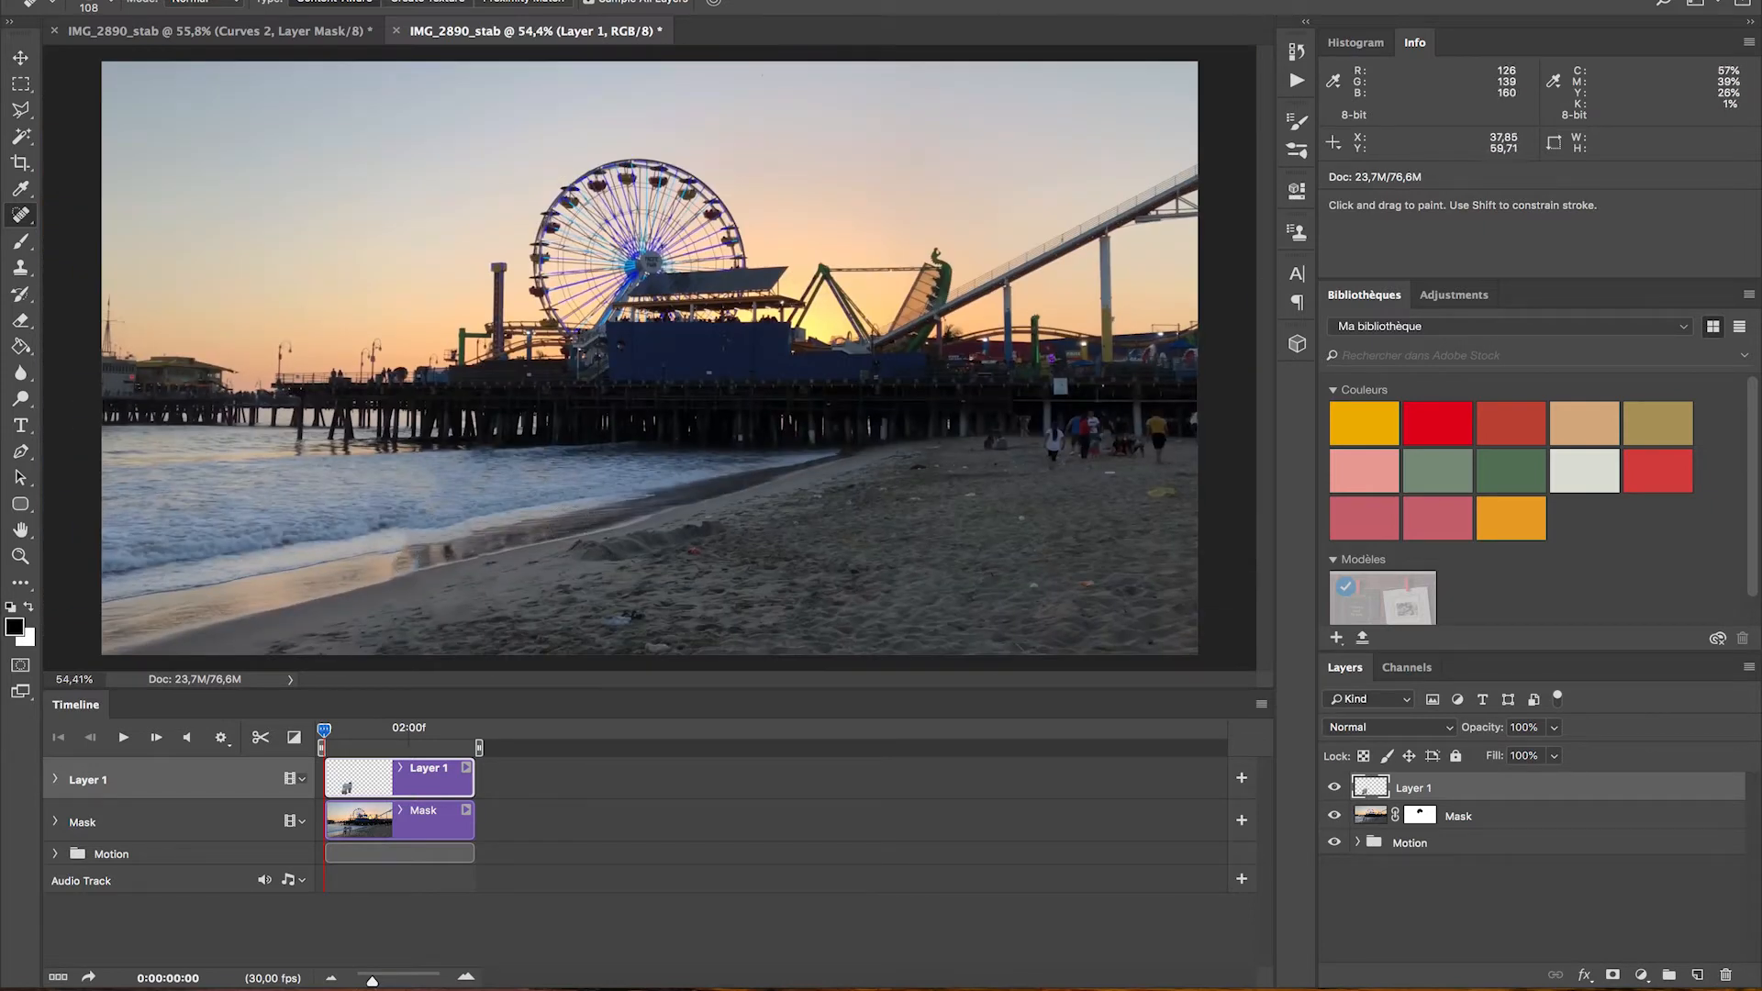
Remove the scattered debris and litter from the sand in the beach foreground with the Spot Healing Brush
click(619, 613)
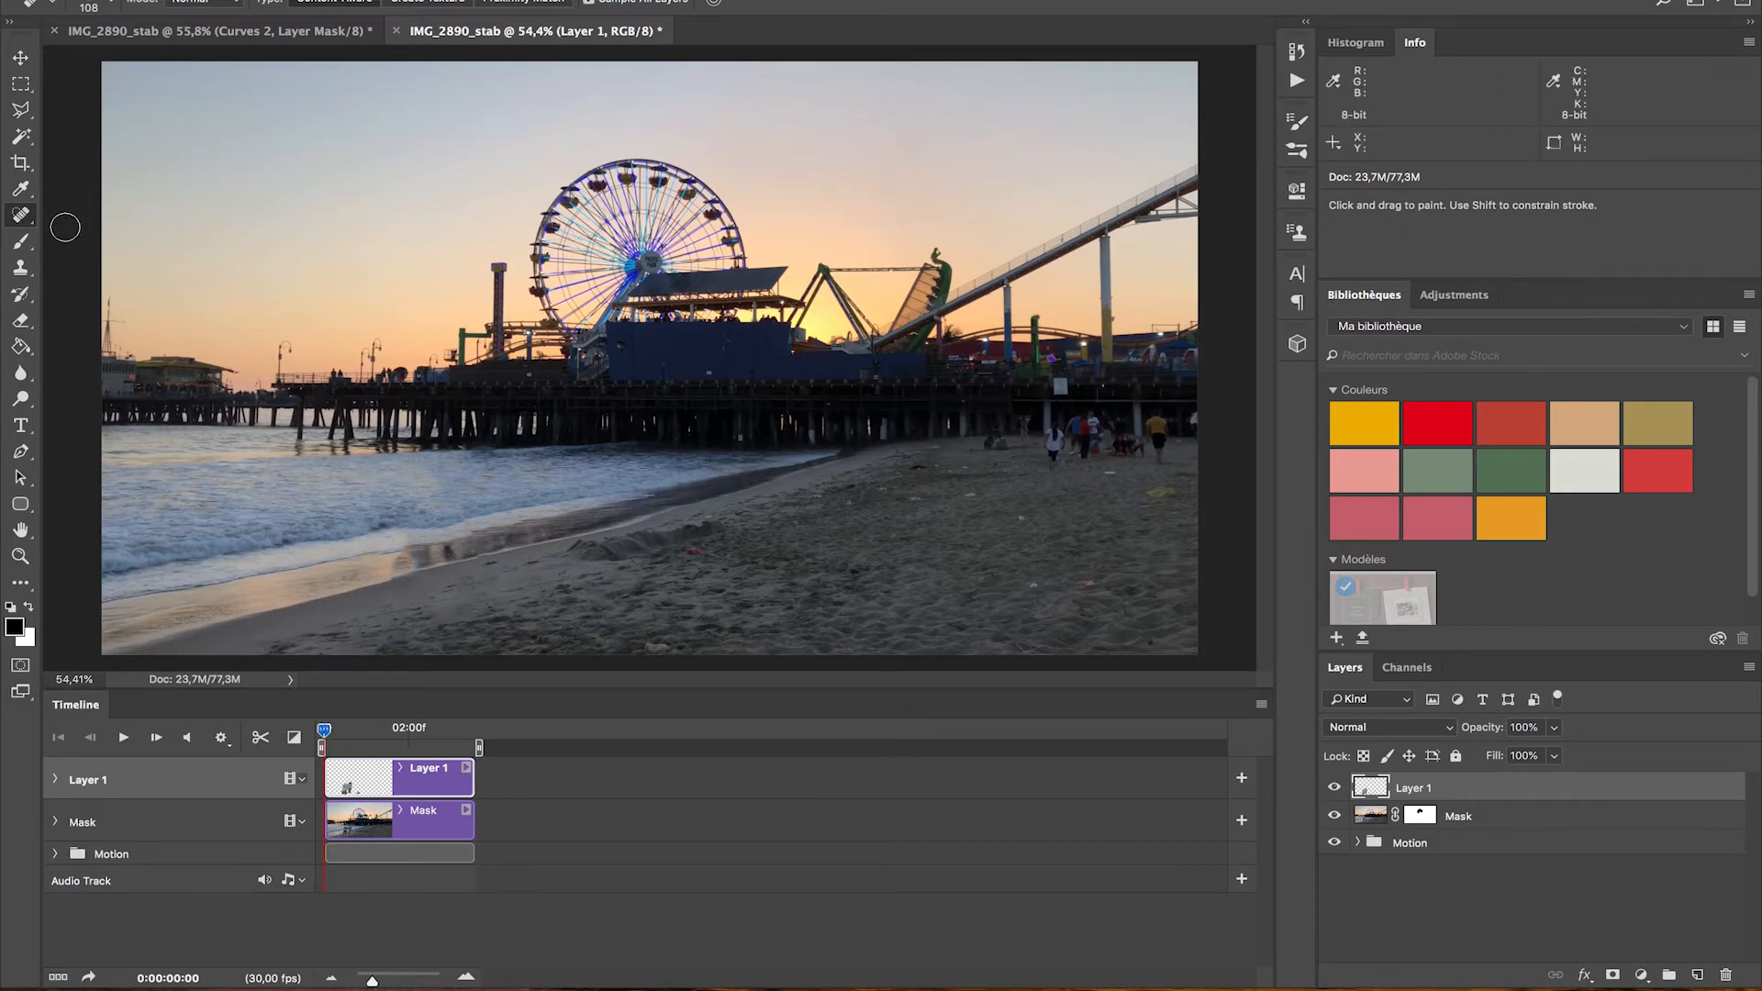
right_click(20, 214)
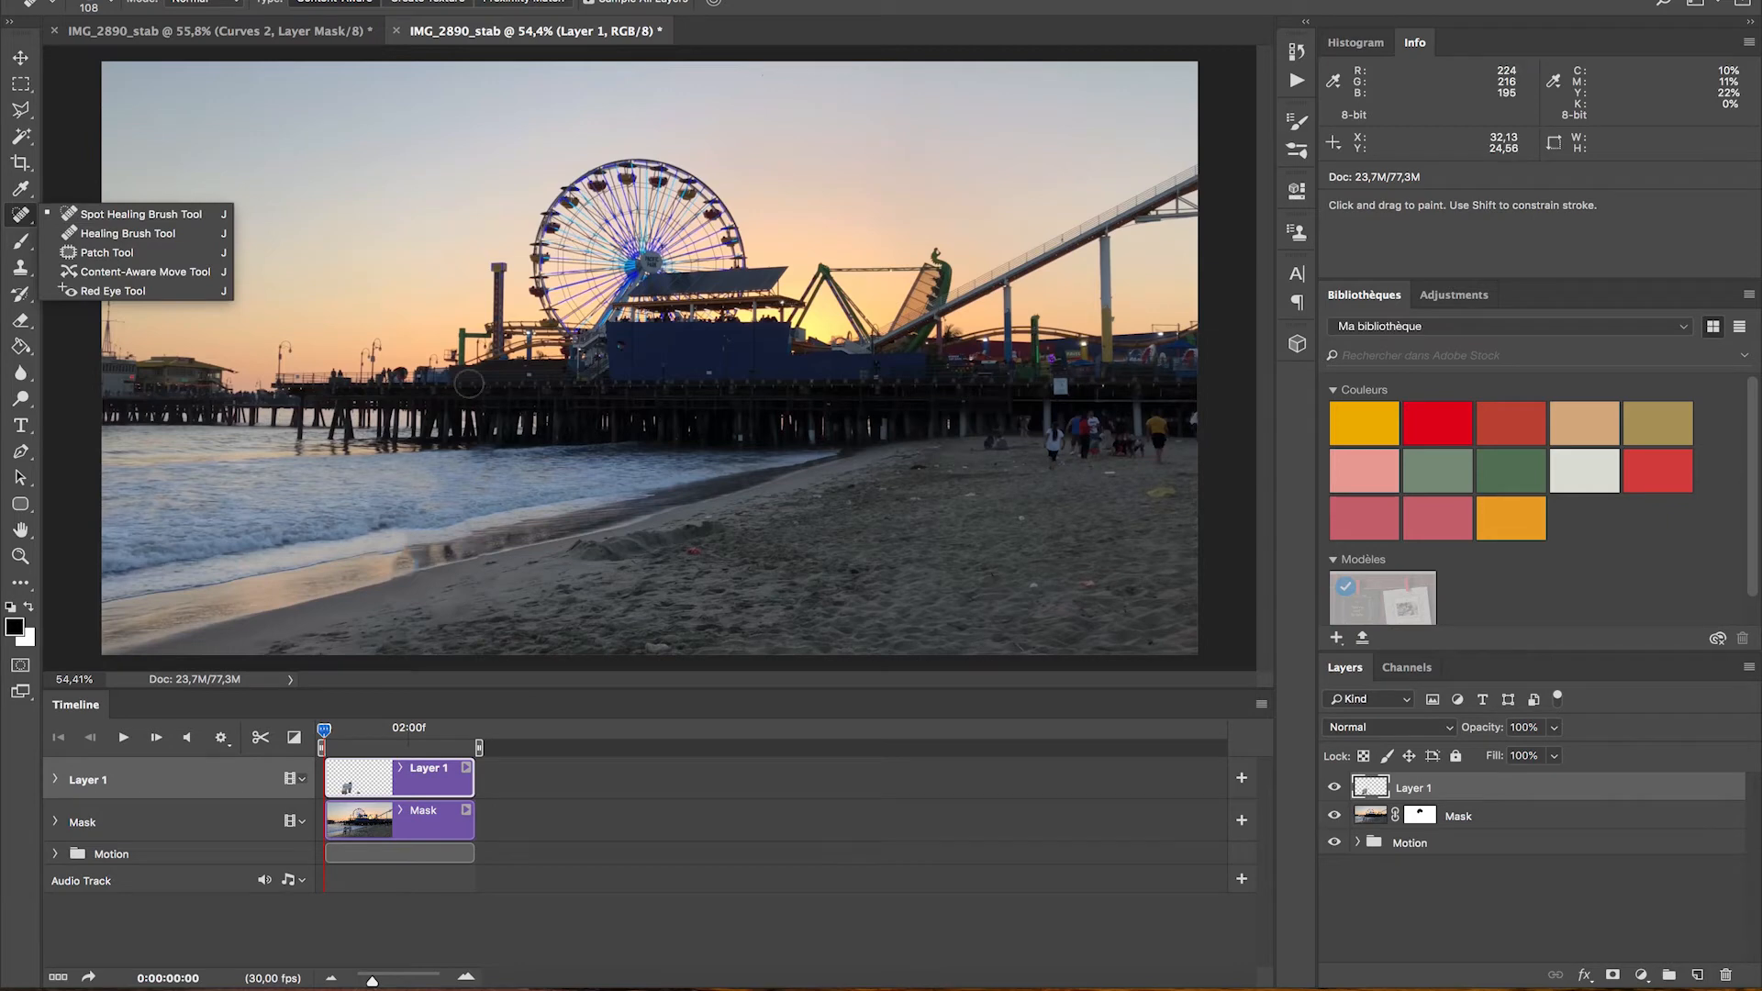
click(692, 555)
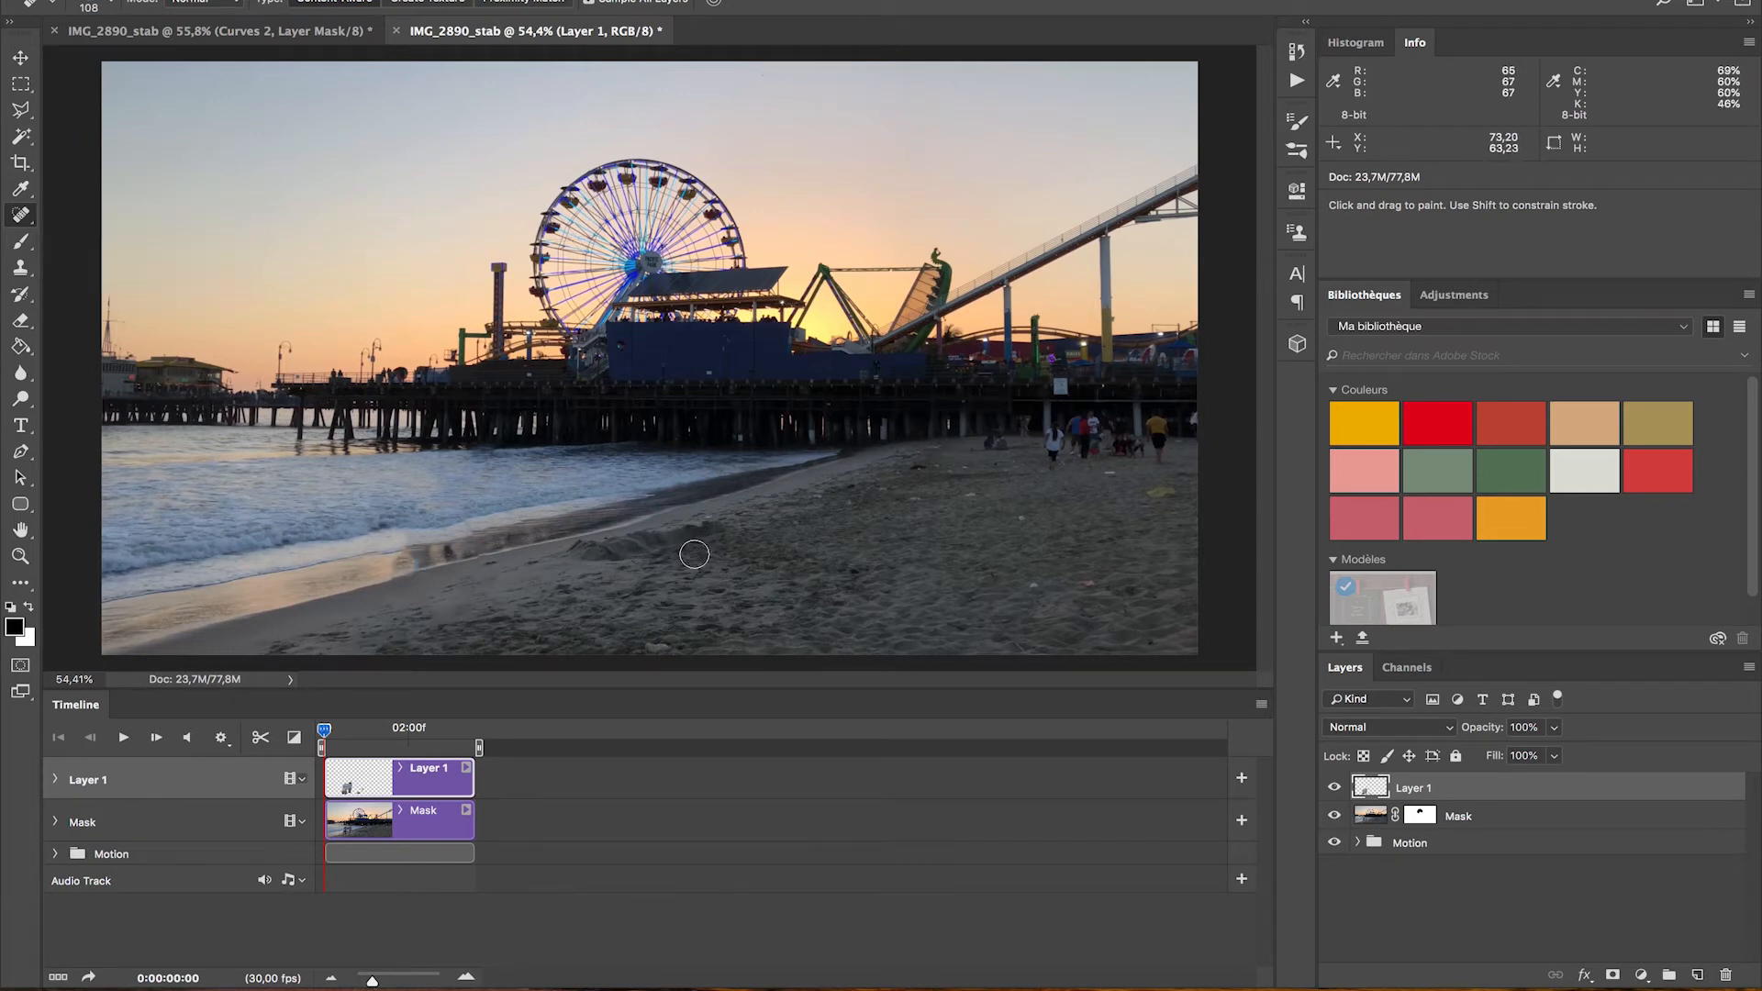
mouse_move(1042, 583)
mouse_down()
mouse_move(1015, 582)
mouse_move(1035, 584)
mouse_up()
click(1036, 586)
click(1089, 586)
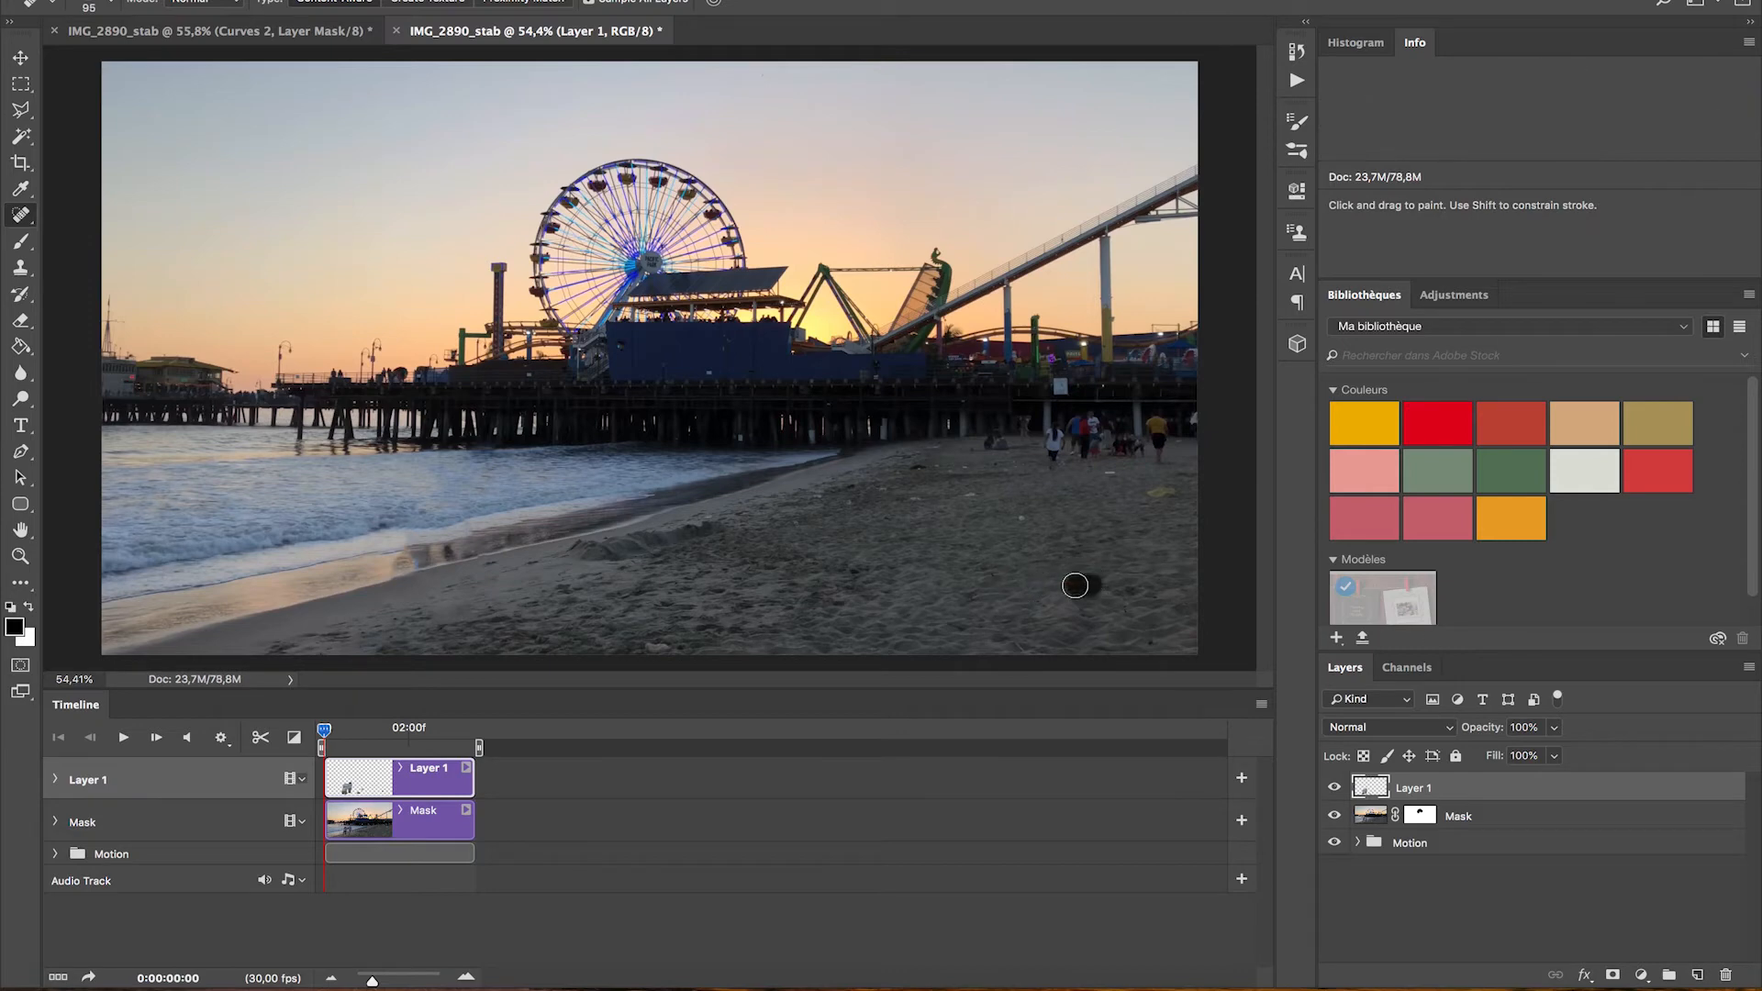
click(1024, 515)
click(1159, 493)
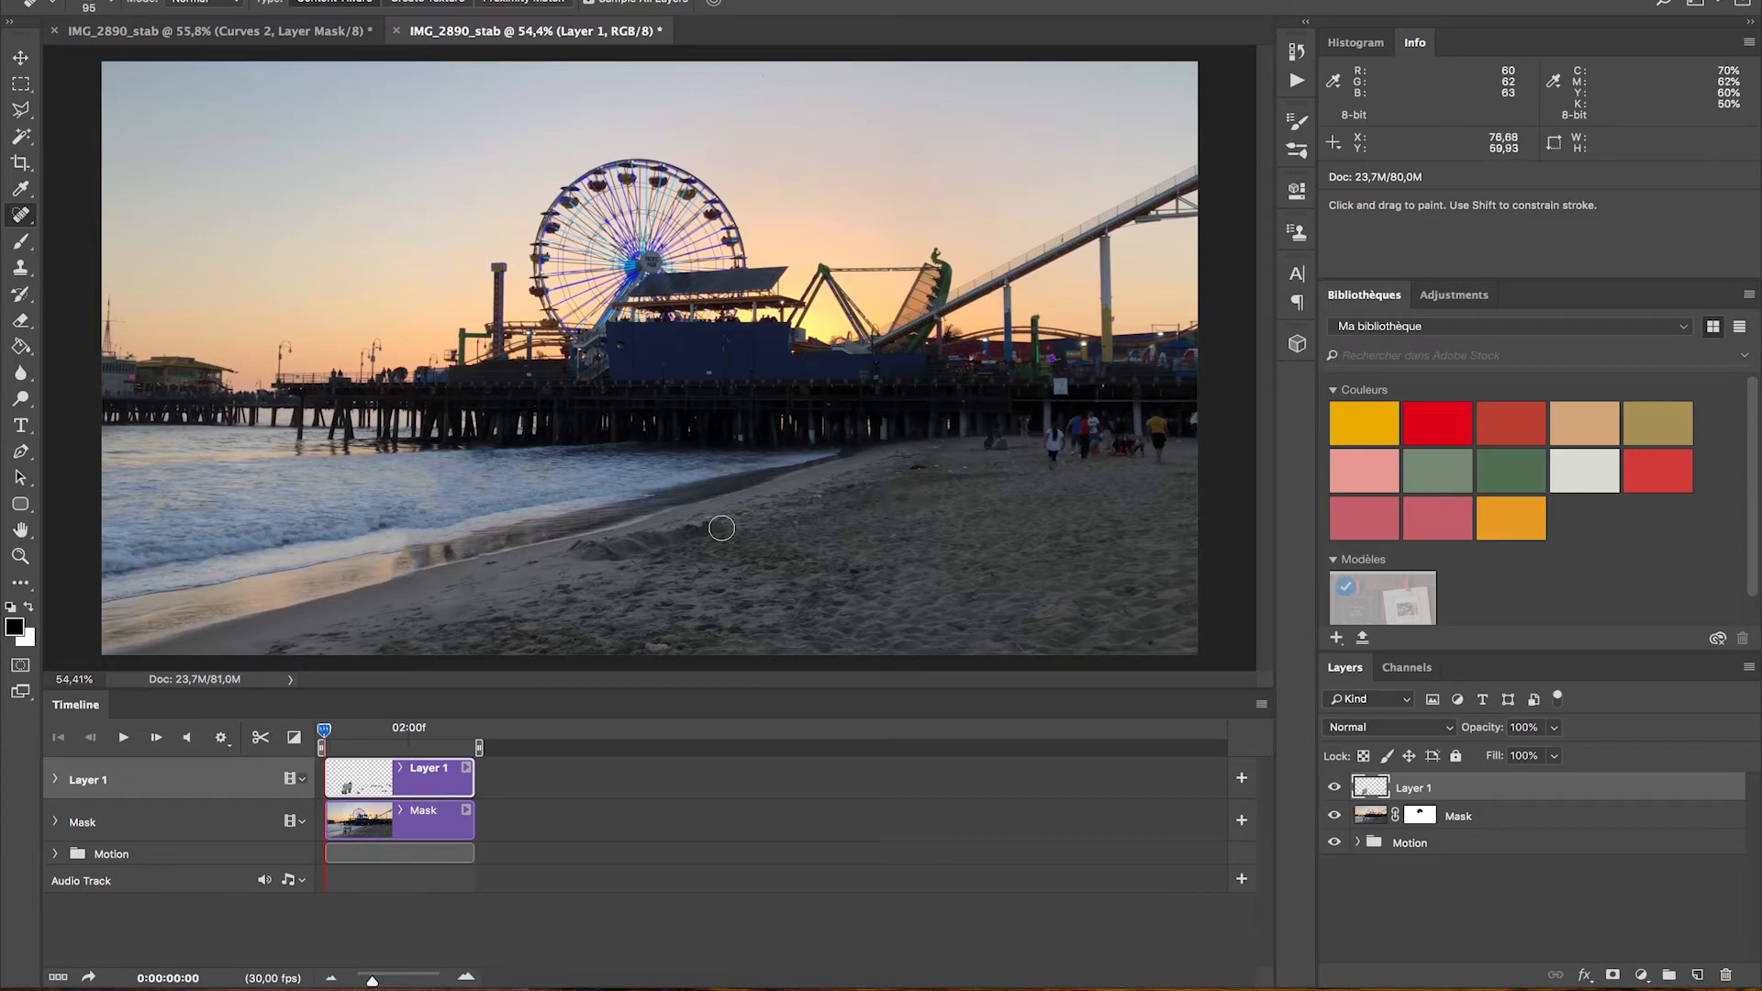
Heal the dark ridge near the shoreline and the remaining spots on the sand with the Spot Healing Brush
mouse_move(720, 523)
mouse_down()
mouse_move(758, 536)
mouse_move(572, 553)
mouse_move(697, 533)
mouse_move(635, 542)
mouse_up()
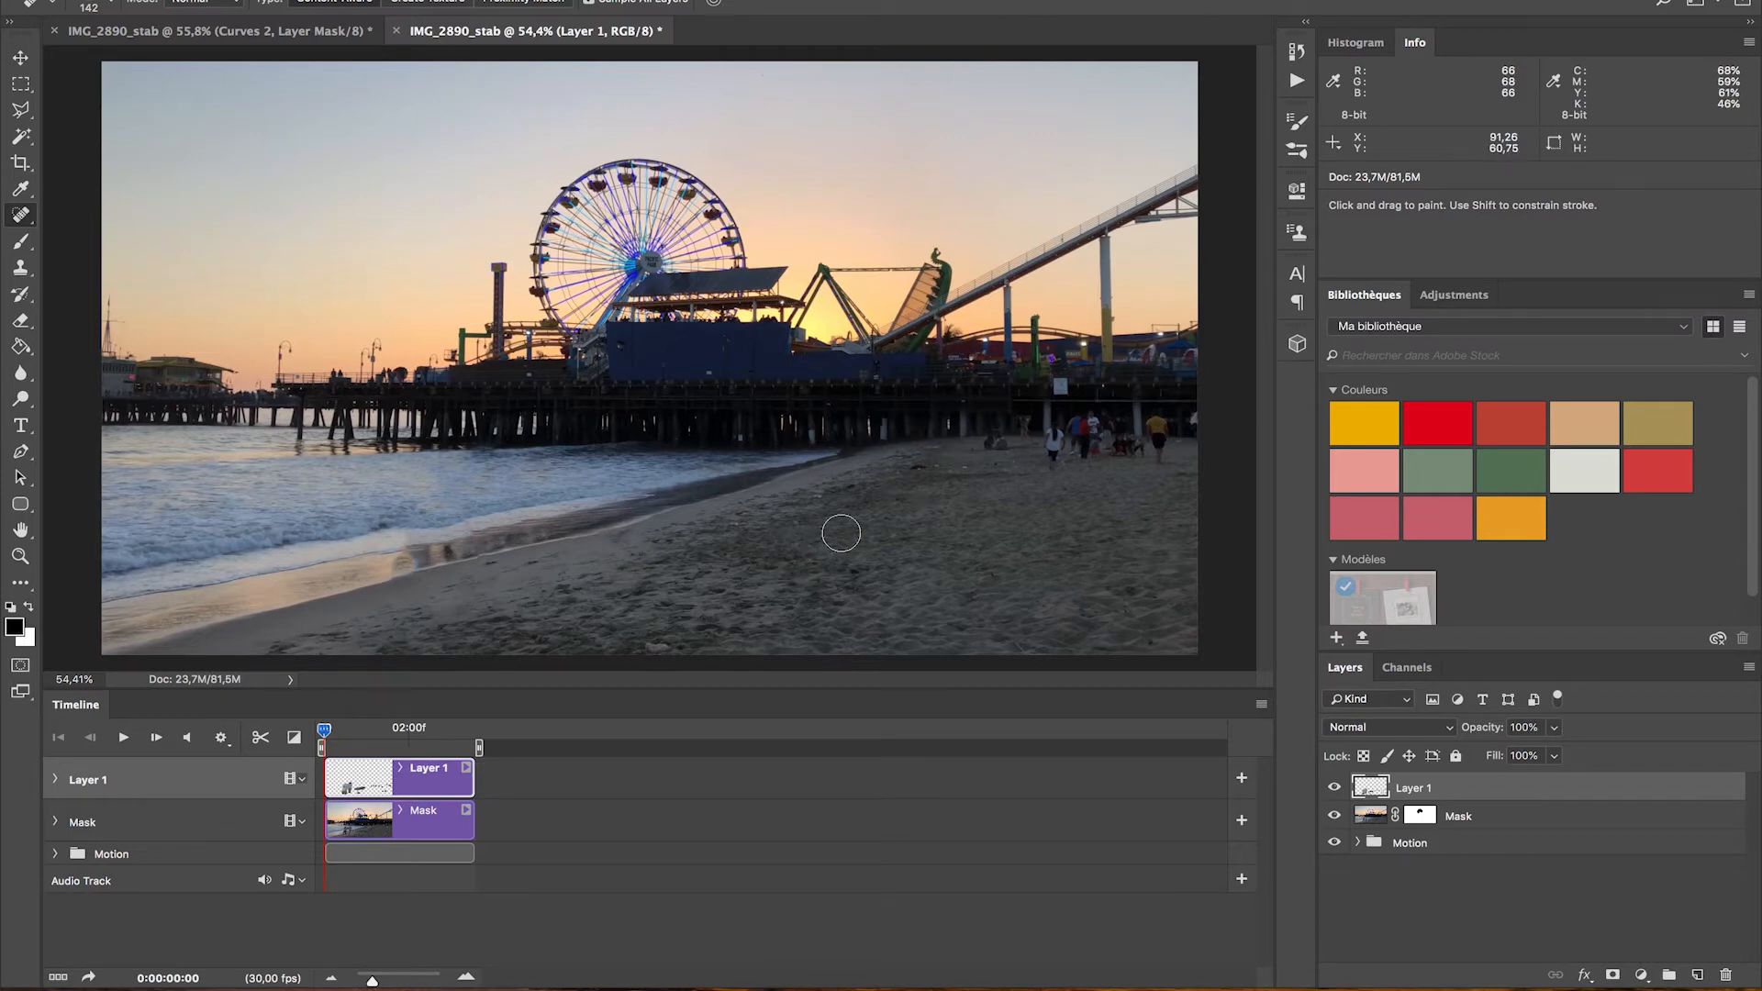
mouse_move(908, 511)
mouse_down()
mouse_move(872, 511)
mouse_move(939, 510)
mouse_move(858, 506)
mouse_move(913, 503)
mouse_up()
drag(725, 598, 702, 601)
drag(669, 639, 662, 647)
click(922, 468)
Remove the groups of people on the sand below the pier with the Spot Healing Brush at size 62
ctrl+alt+drag(938, 451, 926, 451)
scroll(1003, 456, up, 5)
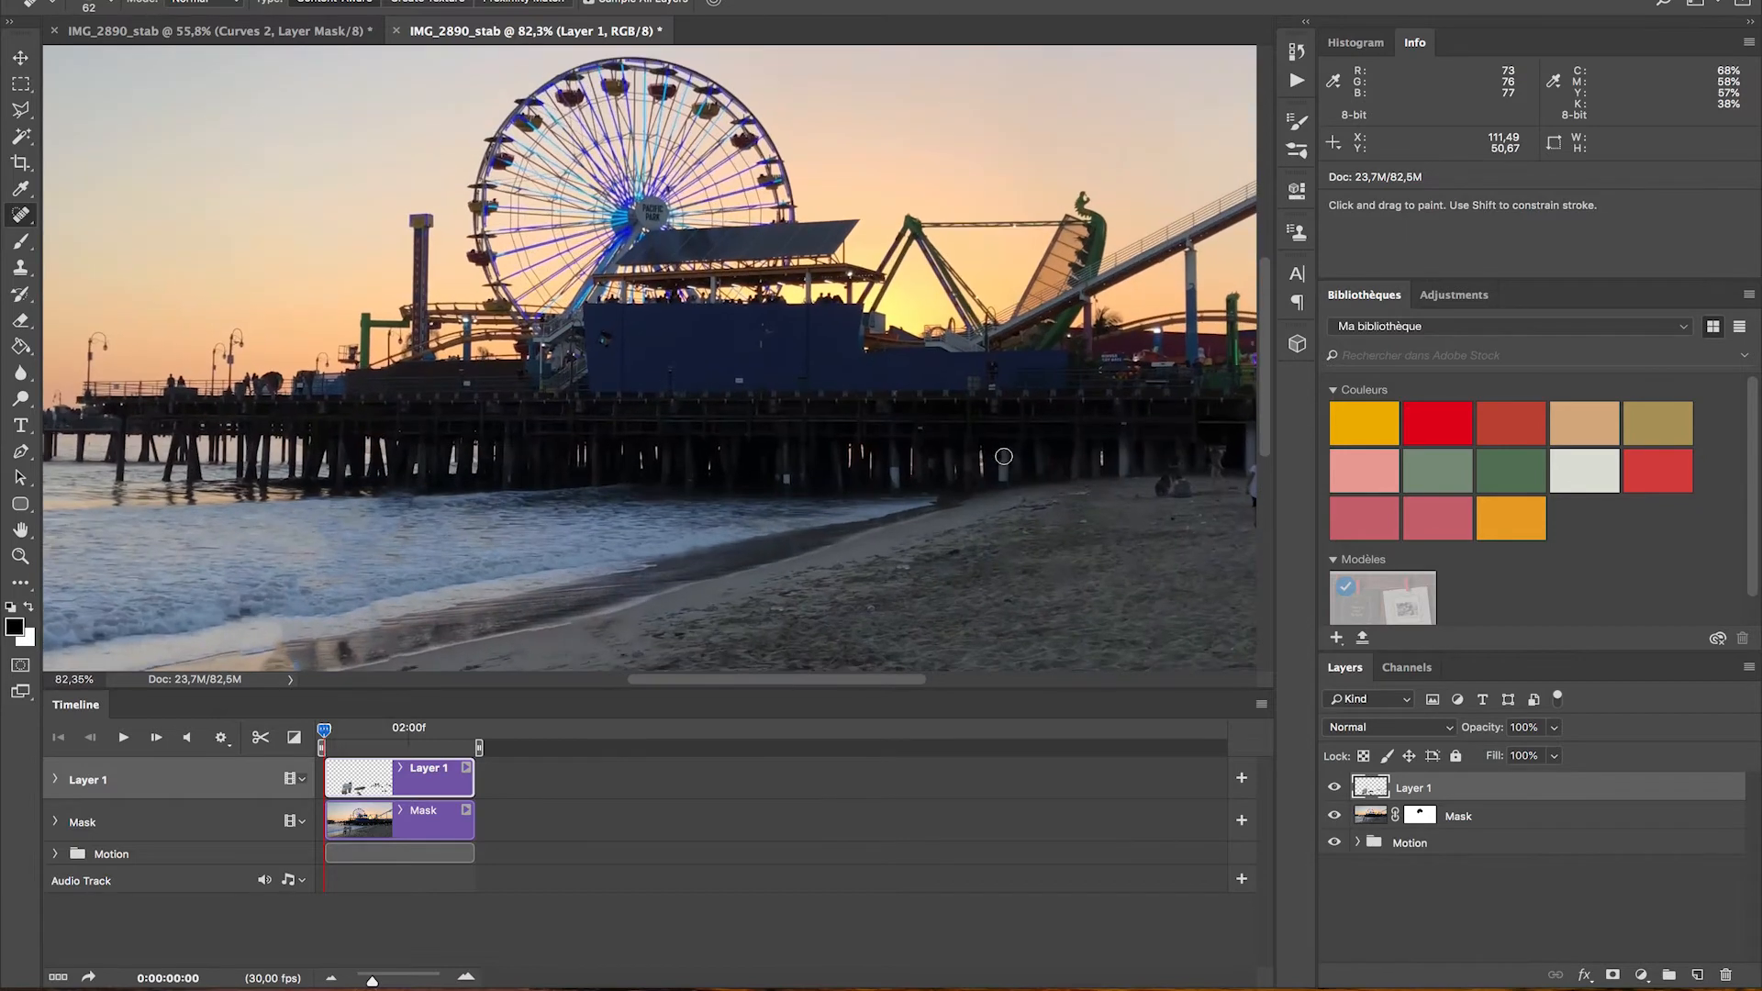
mouse_move(958, 392)
mouse_down()
mouse_move(960, 447)
mouse_move(972, 390)
mouse_move(954, 392)
mouse_move(1016, 392)
mouse_up()
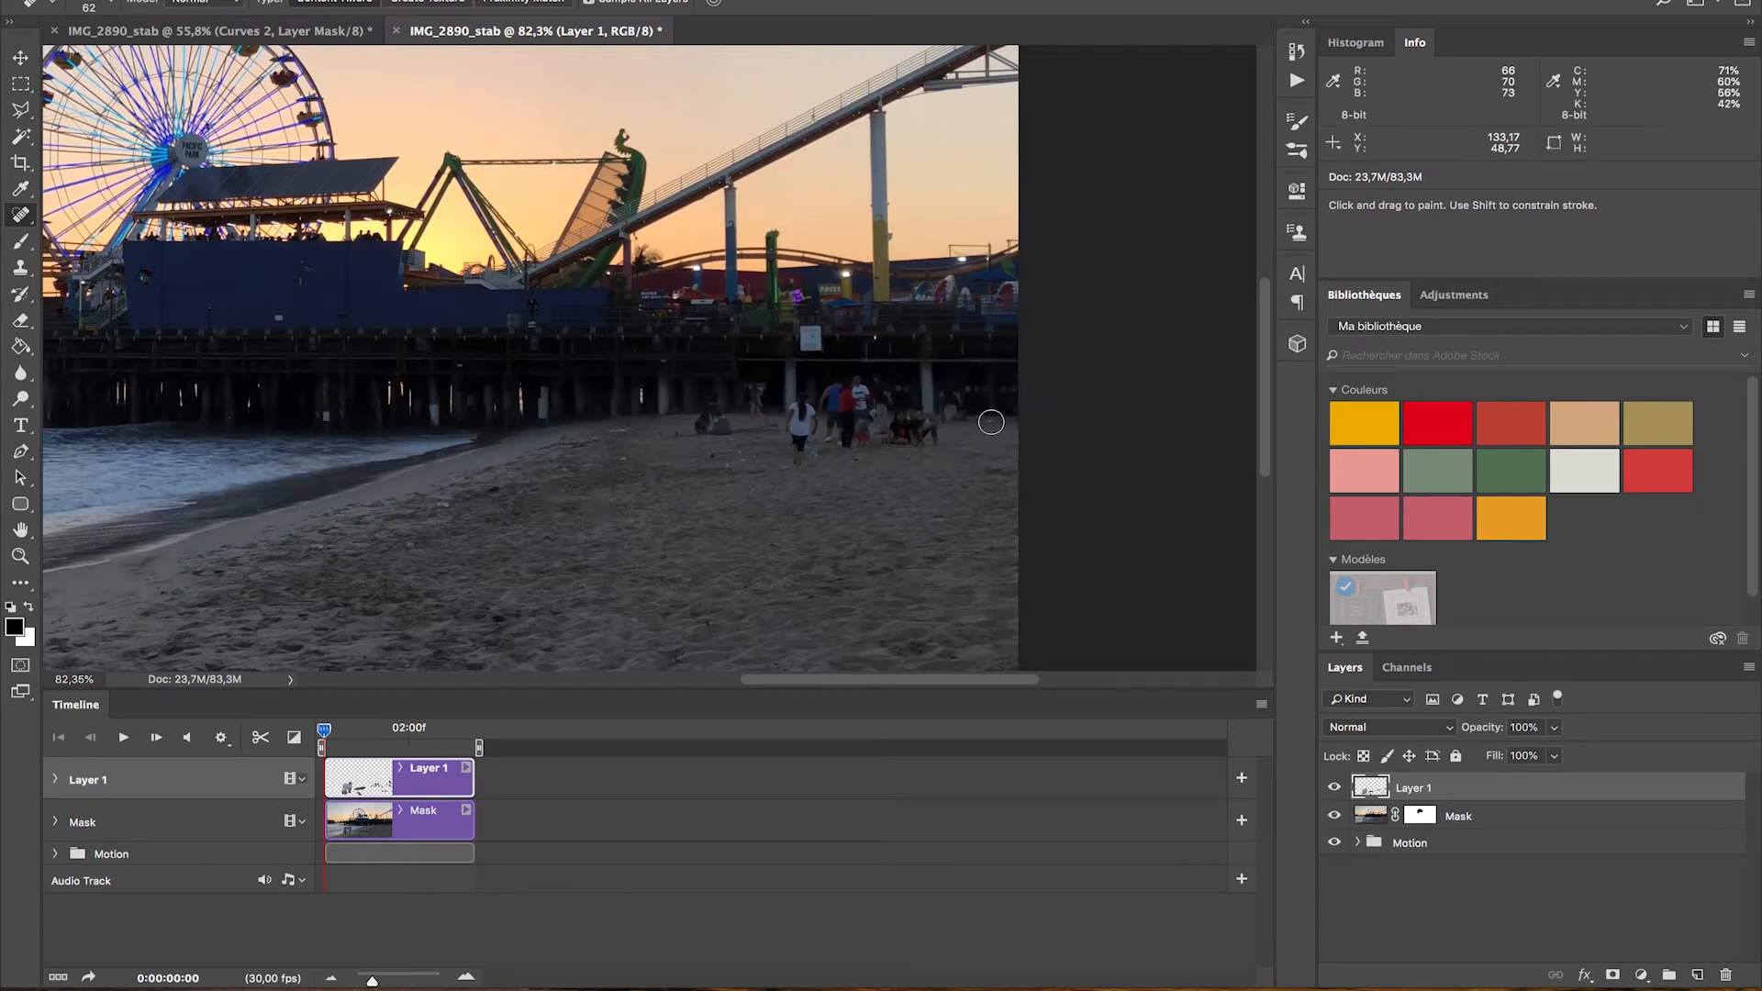
mouse_move(802, 401)
mouse_down()
mouse_move(791, 424)
mouse_move(803, 444)
mouse_move(807, 409)
mouse_move(814, 452)
mouse_up()
mouse_move(859, 383)
mouse_down()
mouse_move(834, 382)
mouse_move(835, 441)
mouse_move(877, 390)
mouse_move(870, 421)
mouse_move(928, 441)
mouse_move(897, 409)
mouse_move(823, 422)
mouse_move(848, 418)
mouse_up()
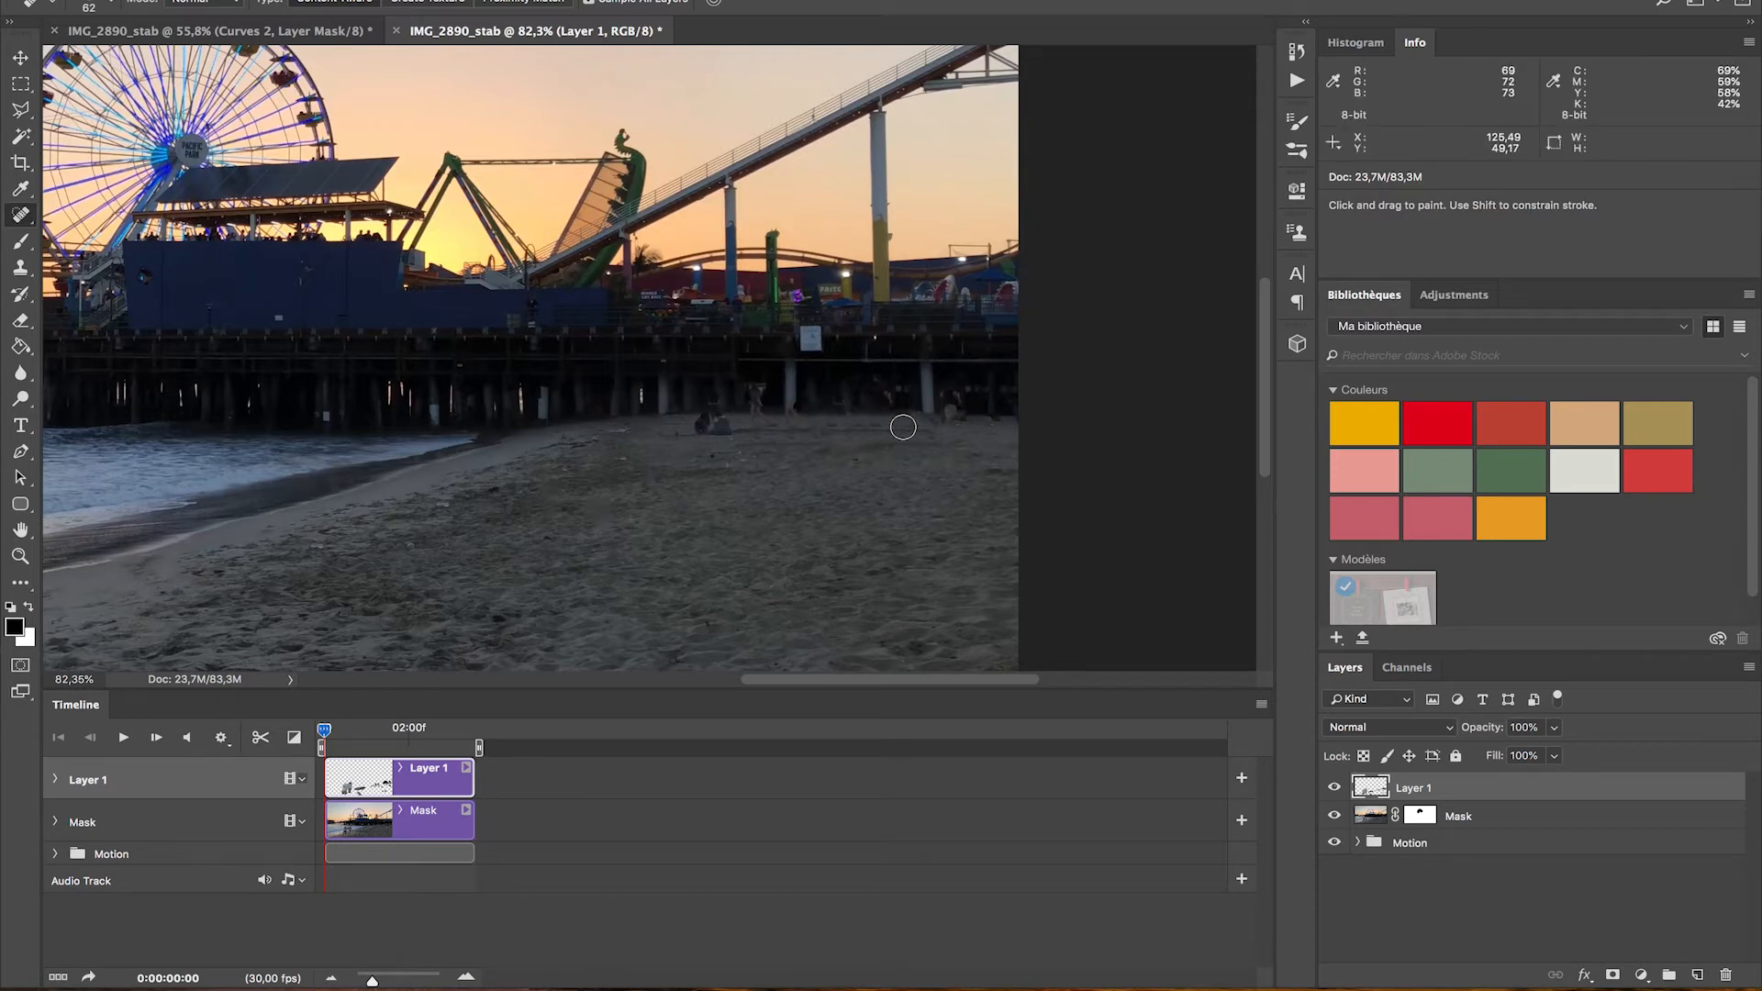
mouse_move(987, 405)
mouse_down()
mouse_move(952, 416)
mouse_move(951, 394)
mouse_move(955, 409)
mouse_up()
mouse_move(760, 383)
mouse_down()
mouse_move(757, 428)
mouse_move(677, 428)
mouse_move(735, 429)
mouse_up()
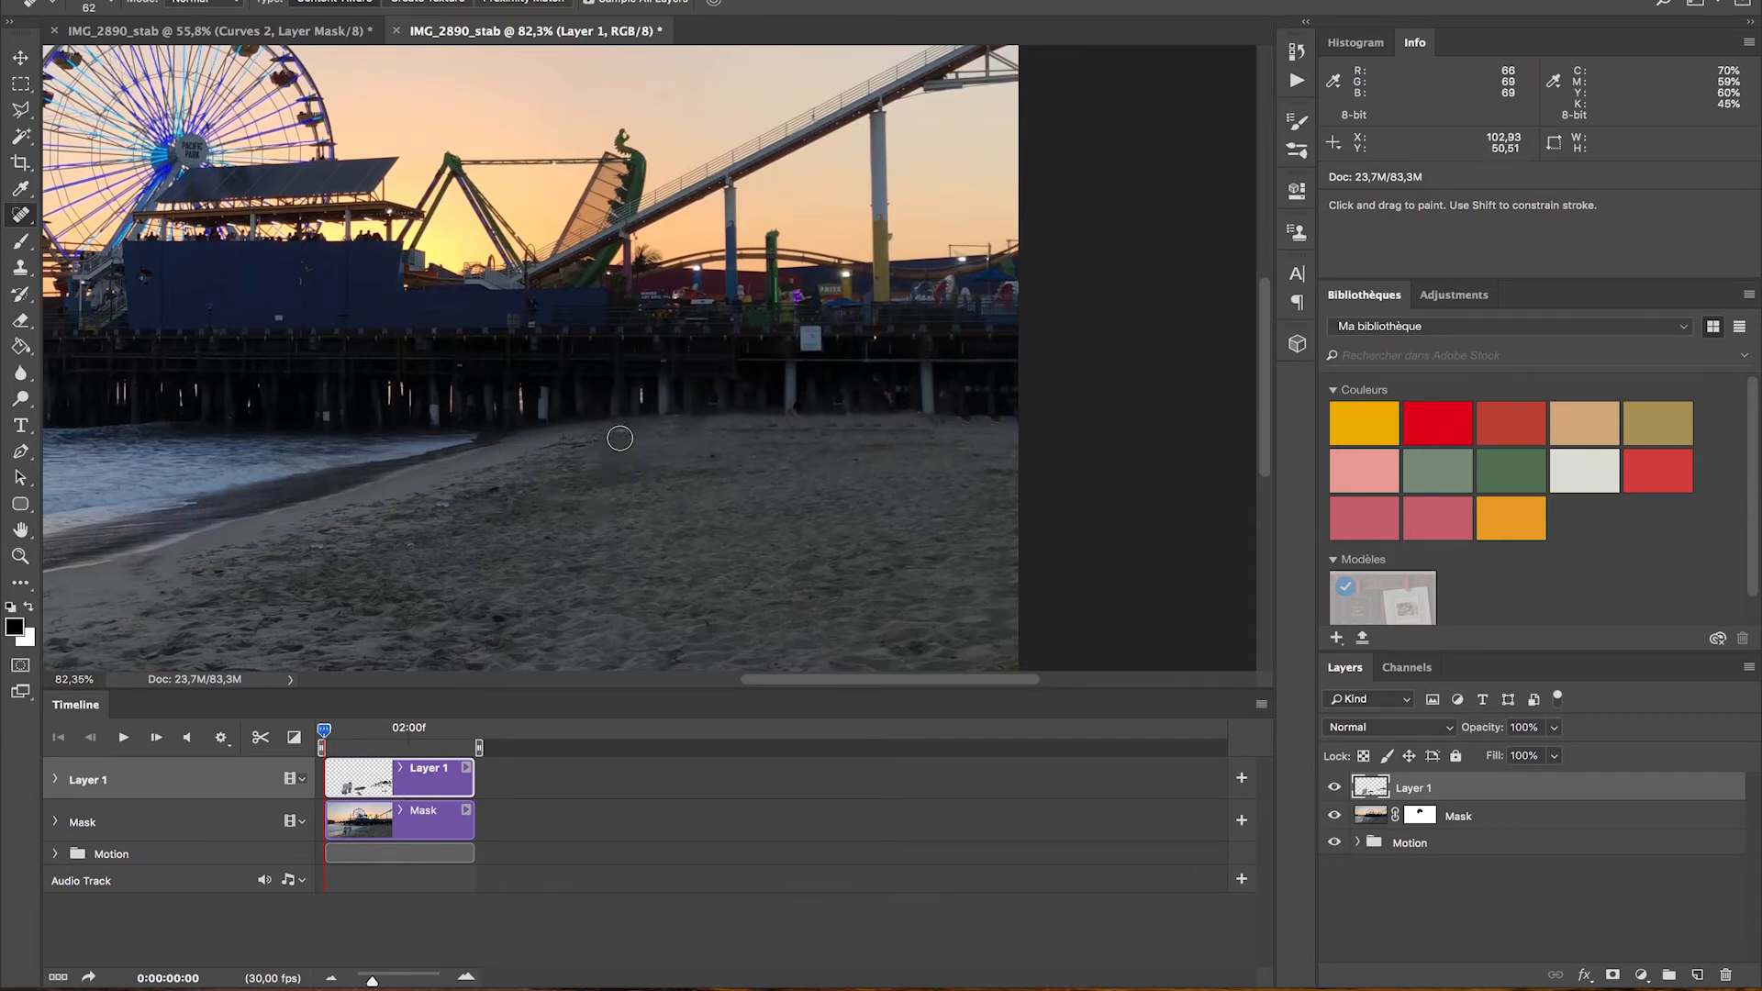
Clean up the remaining blotches on the upper edge of the beach below the pier with the Spot Healing Brush
click(591, 441)
click(565, 441)
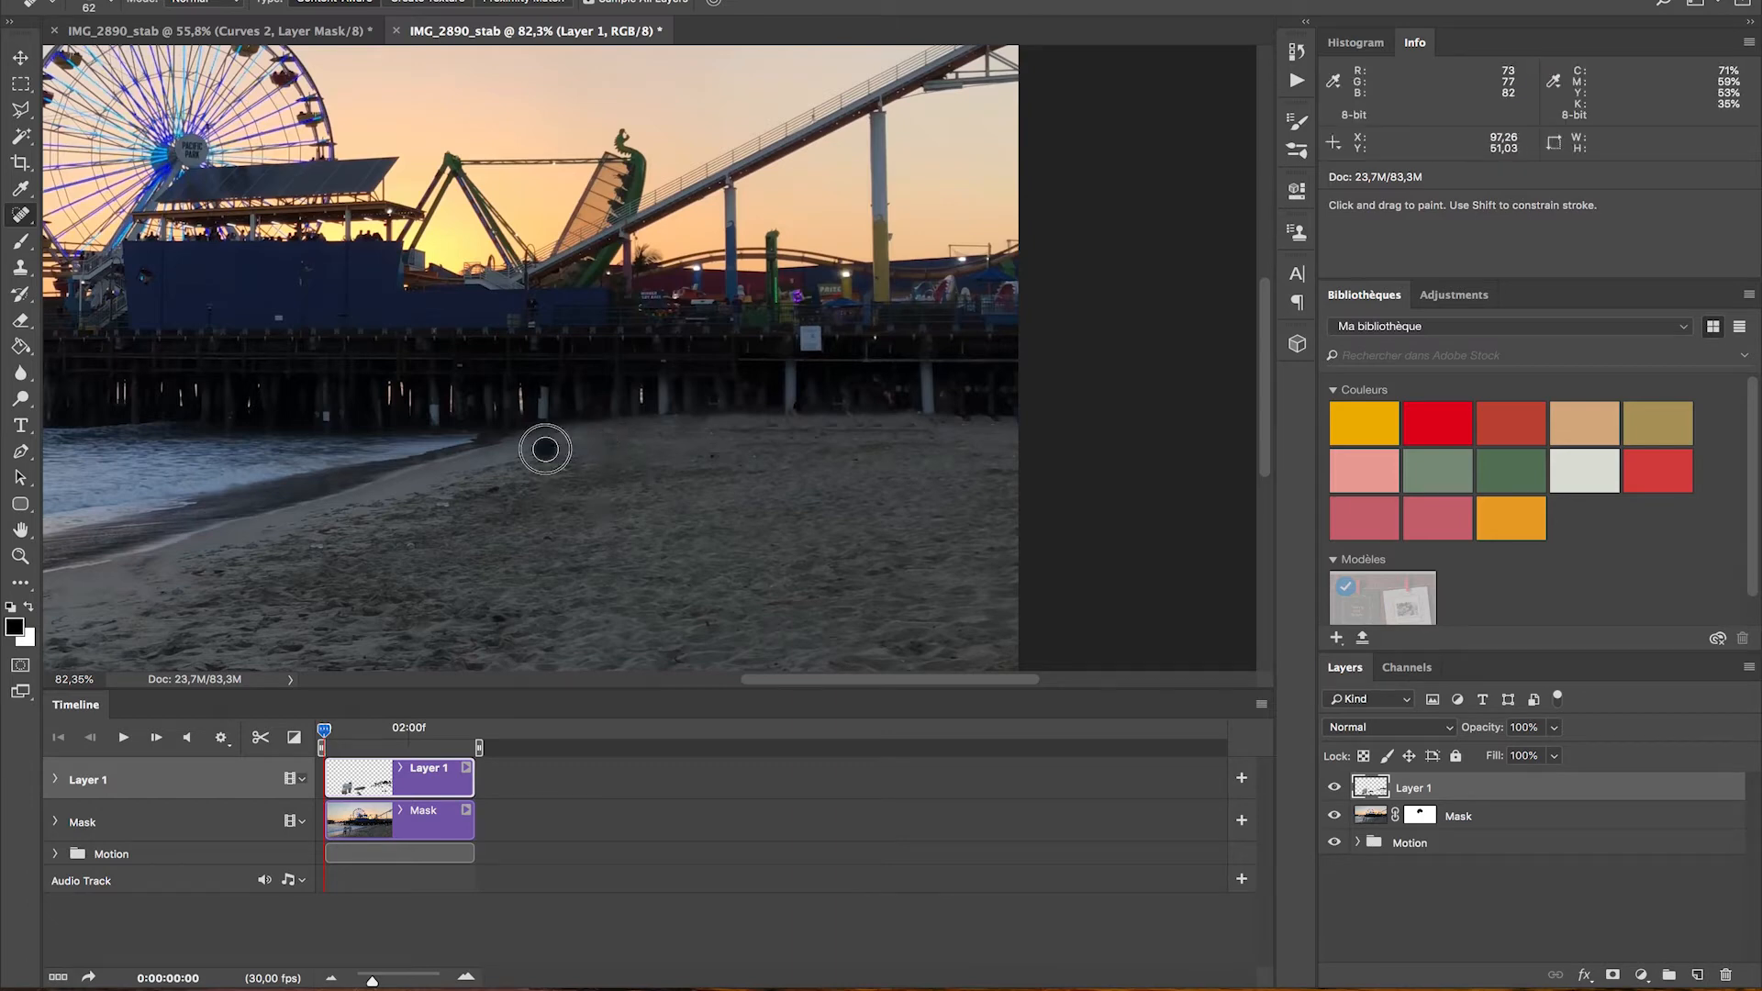
drag(807, 442, 788, 441)
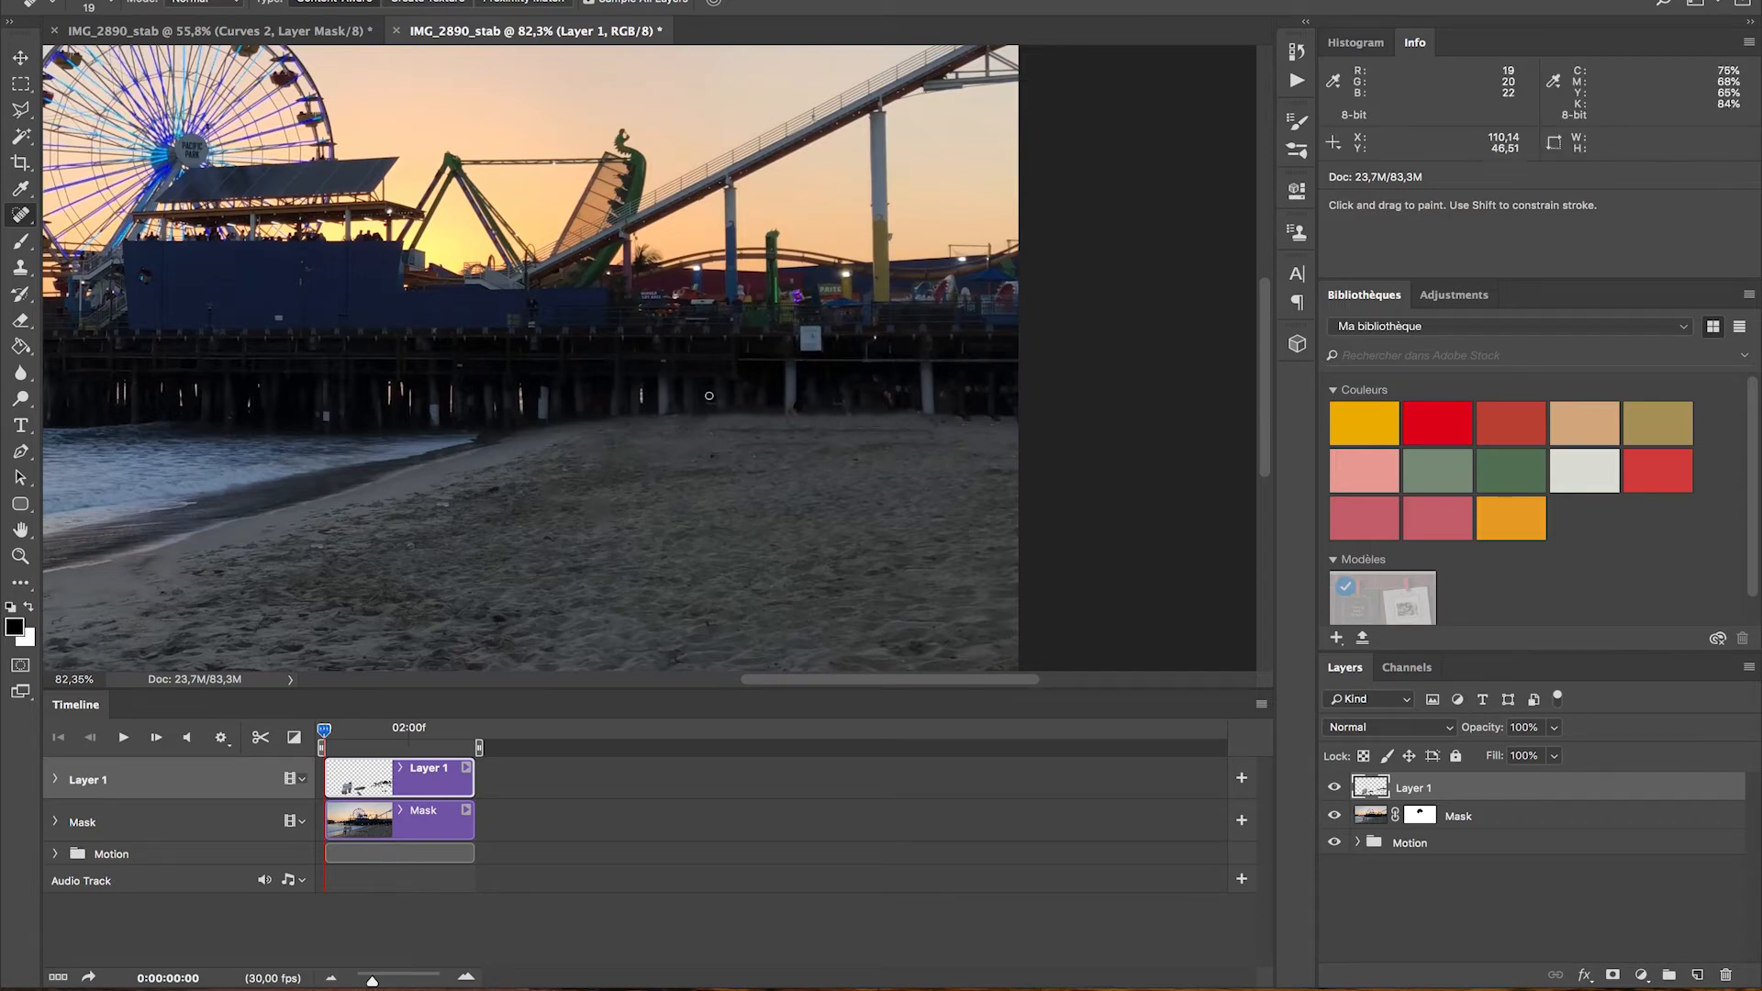
scroll(709, 396, down, 3)
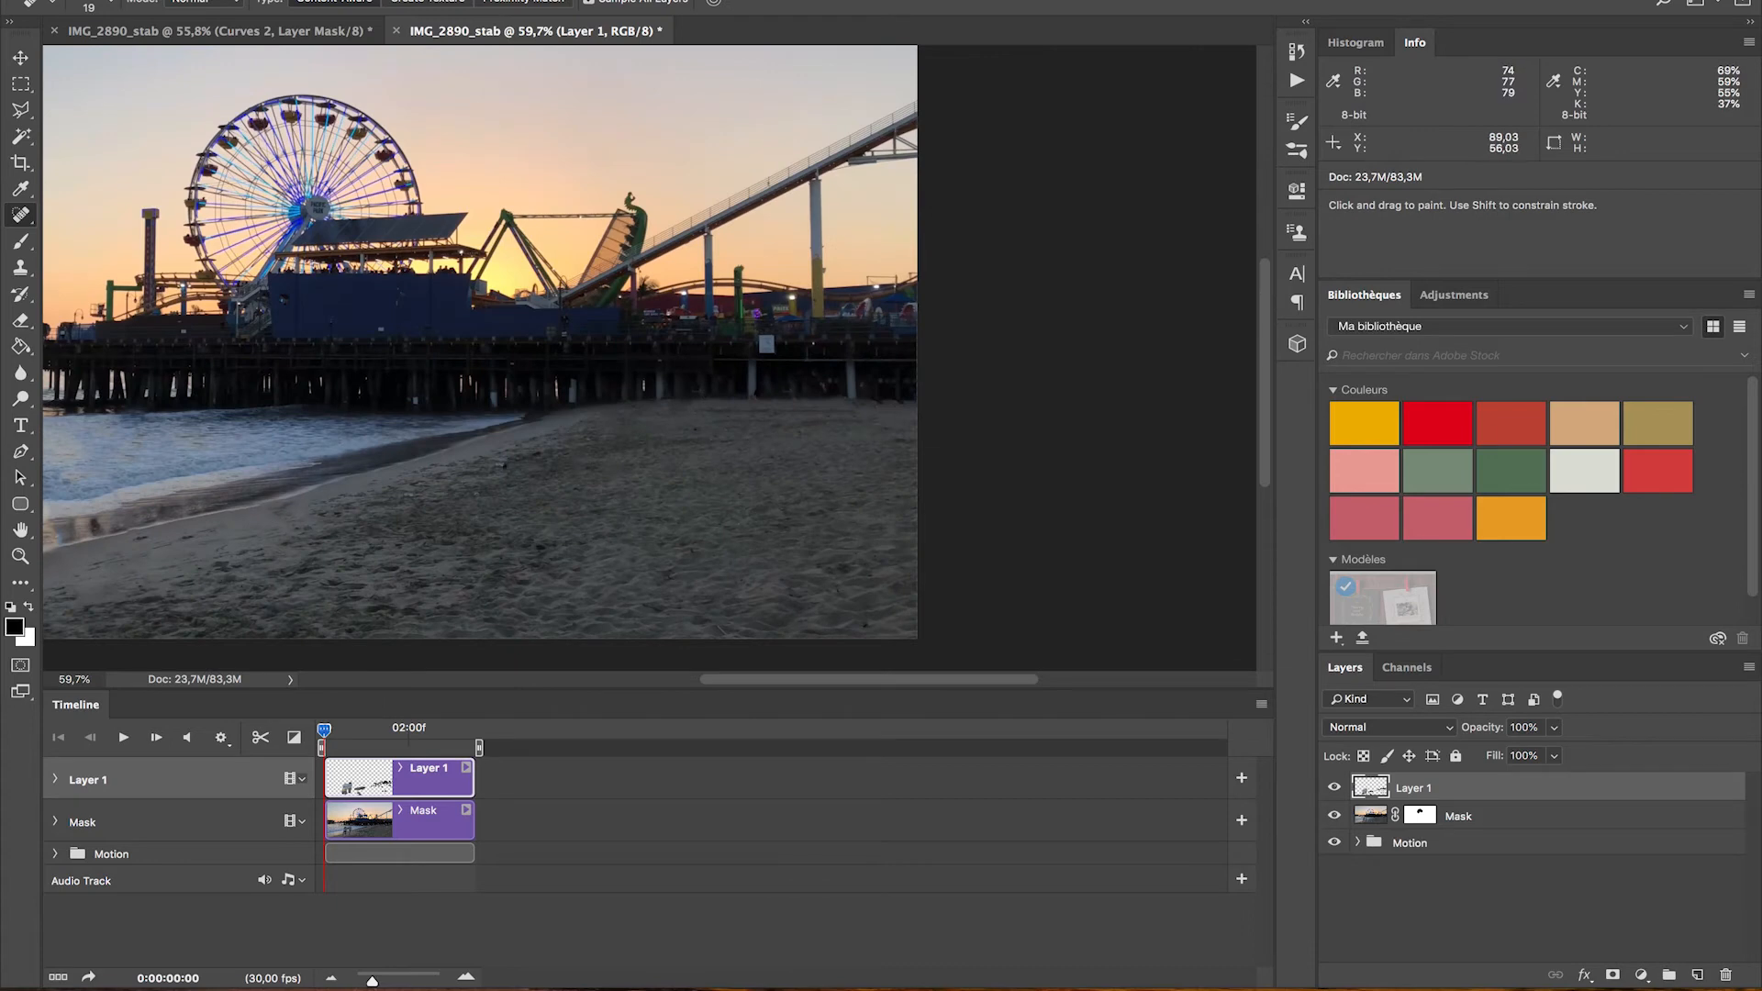
Compare the beach with and without the Layer 1 retouching, and preview the animation before returning the playhead to the start
scroll(643, 367, down, 1)
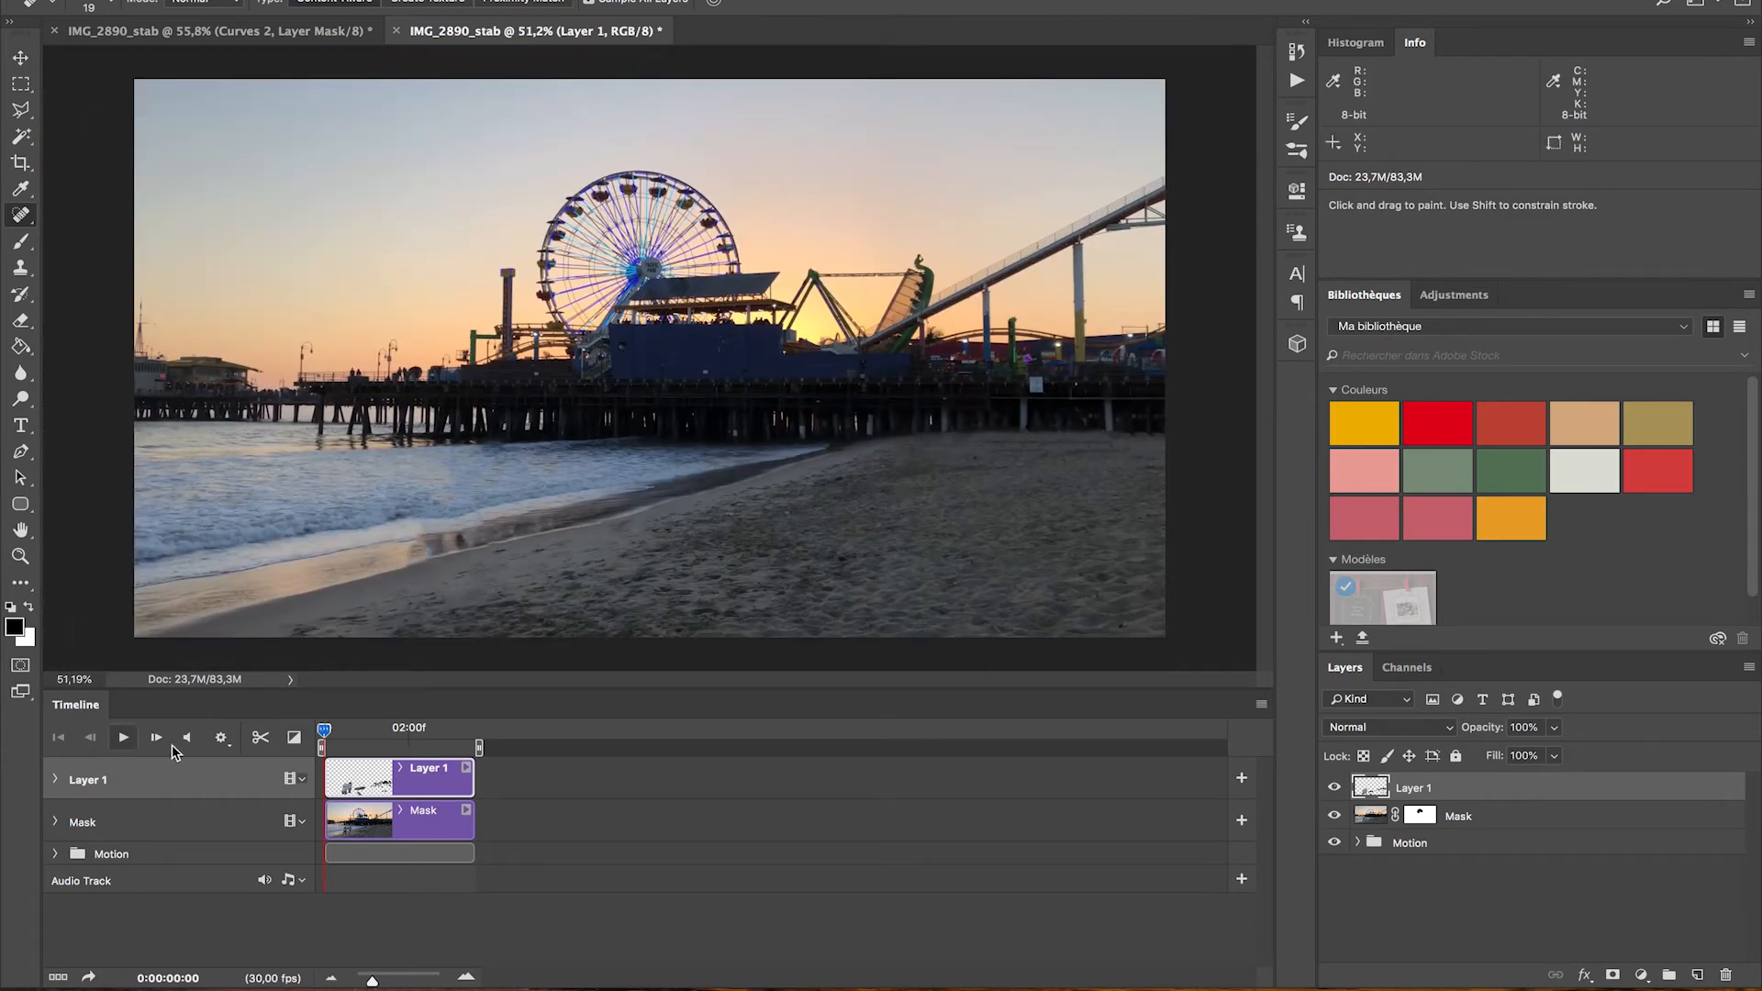
click(1336, 789)
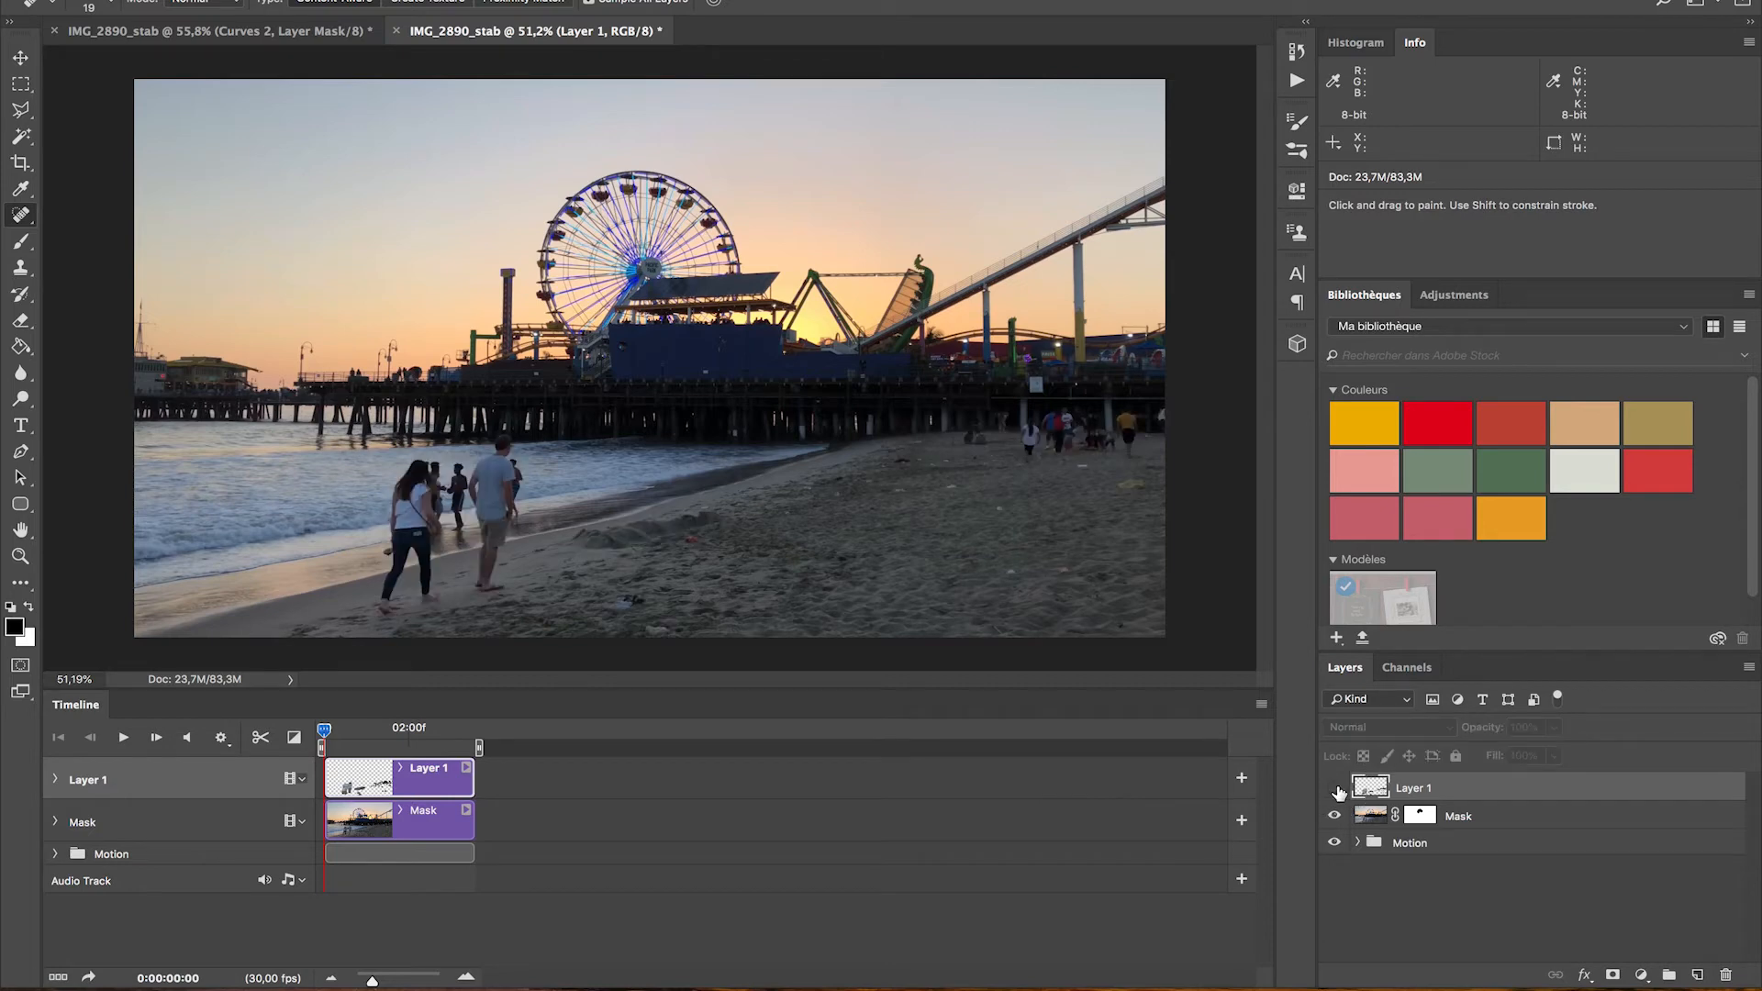
click(1336, 789)
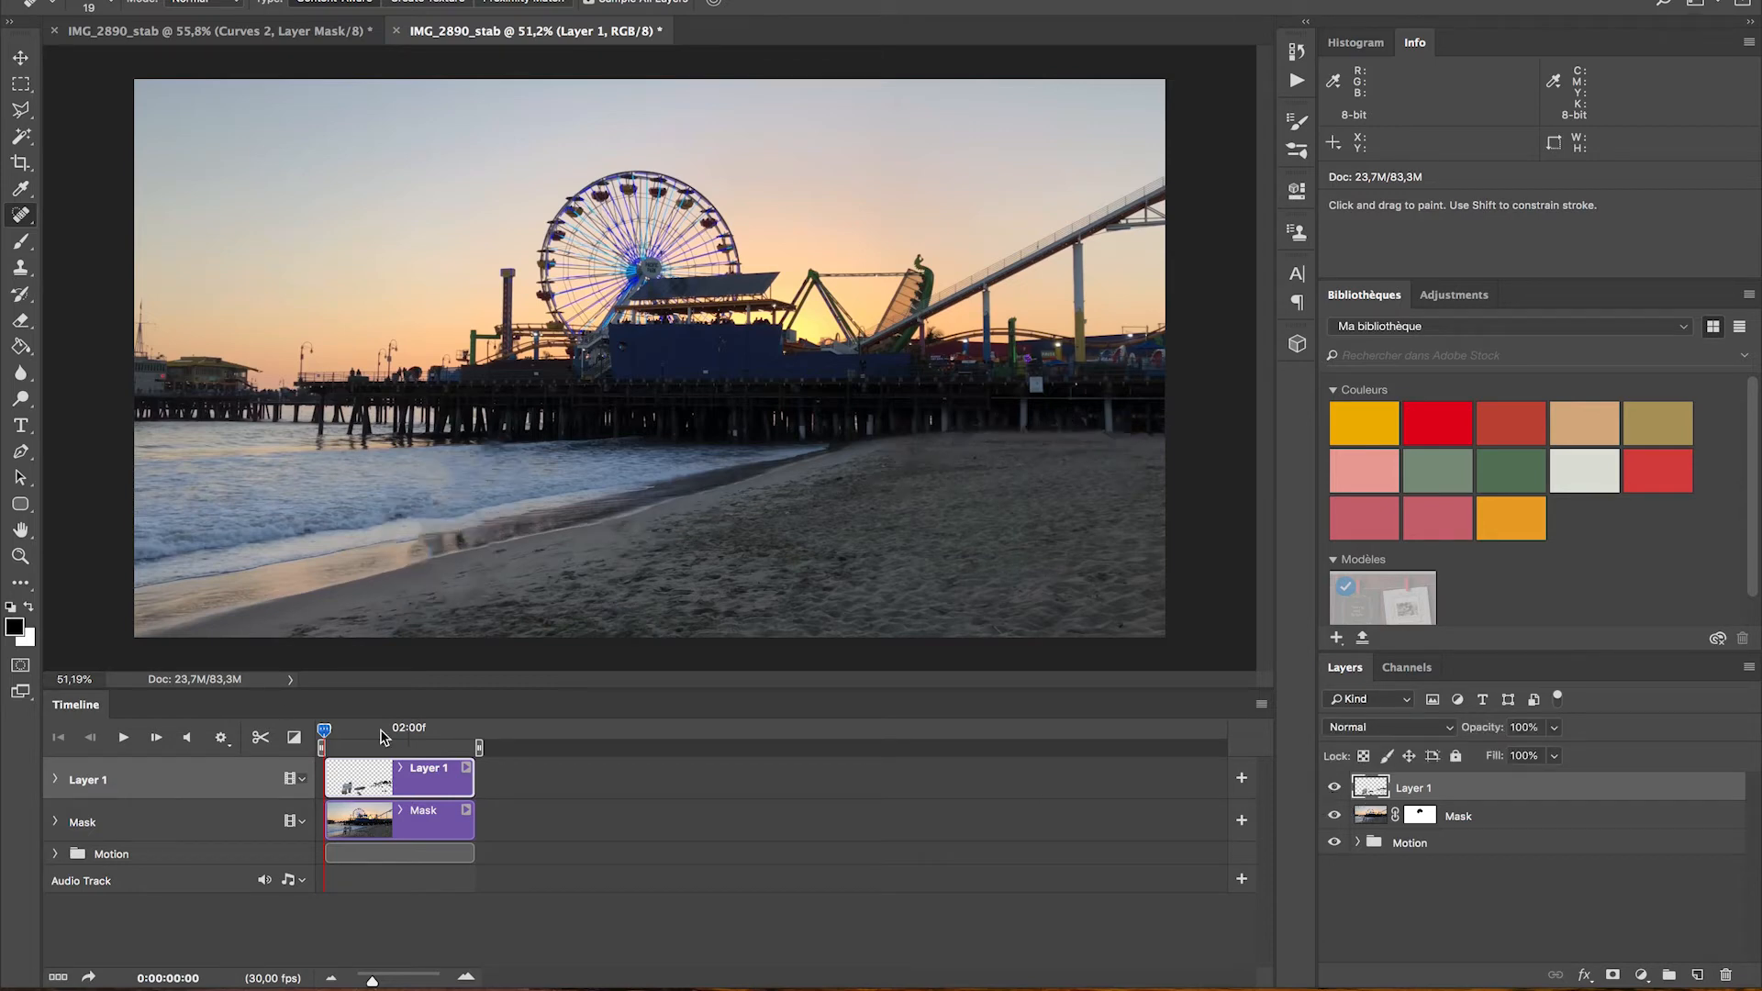
click(123, 737)
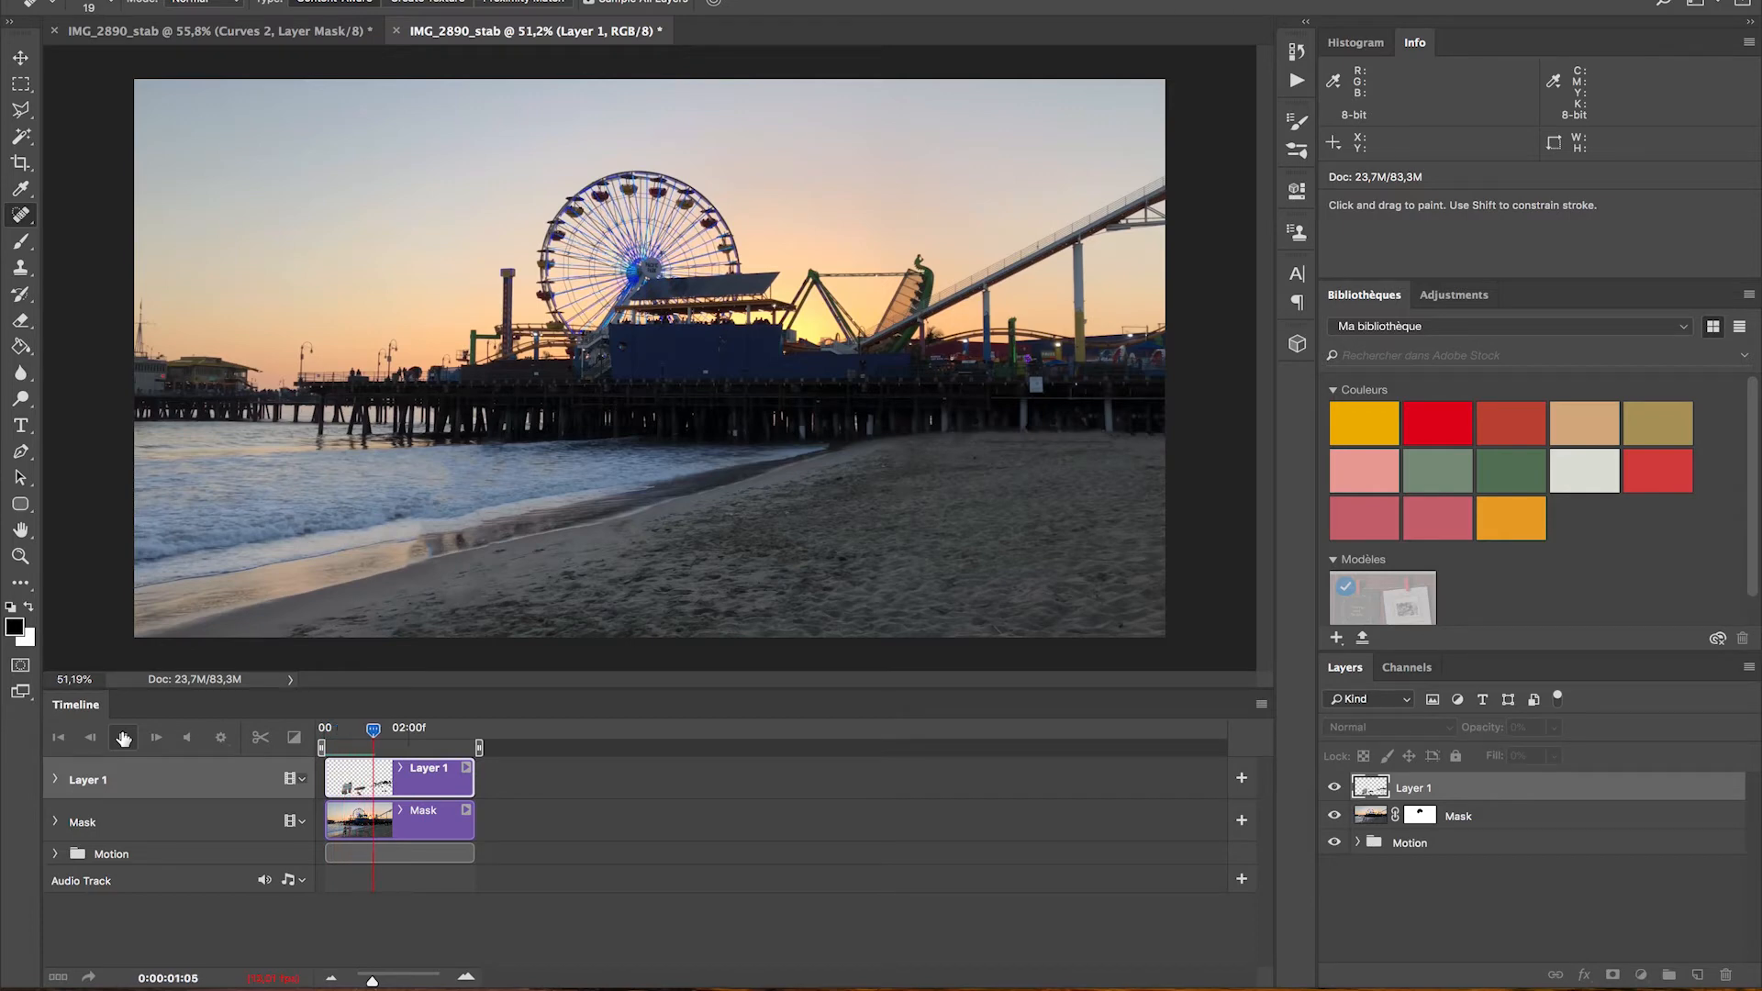
click(123, 737)
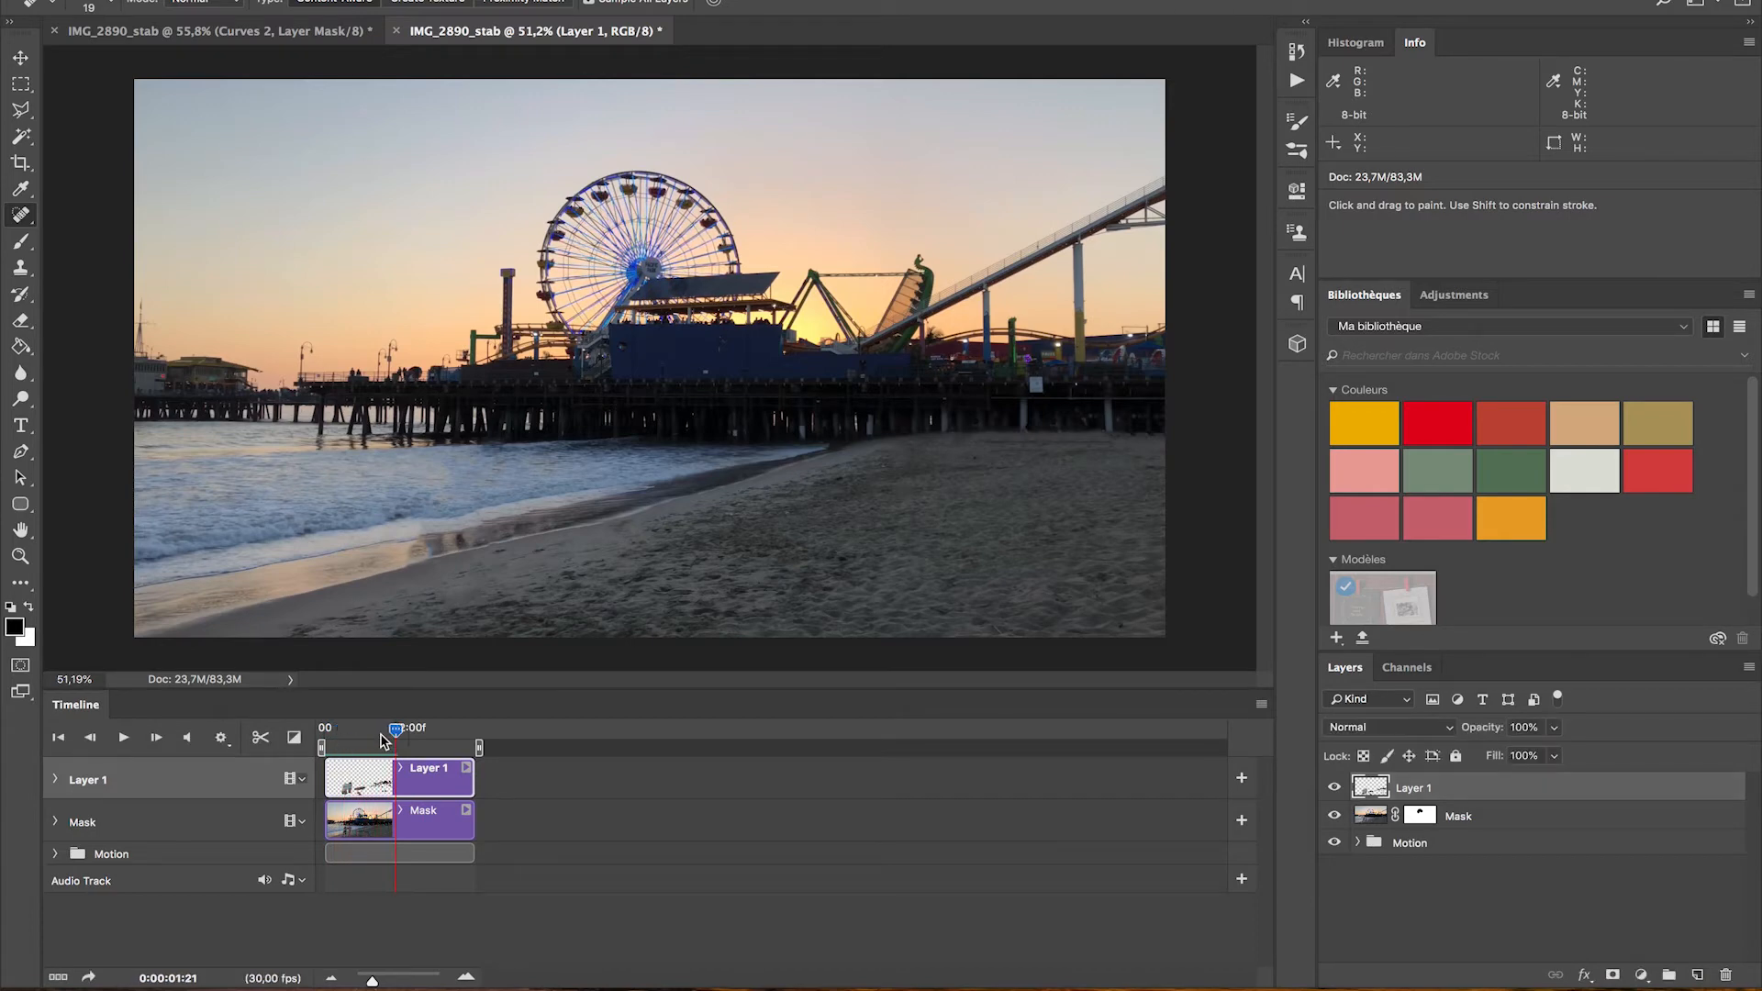
drag(360, 734, 319, 734)
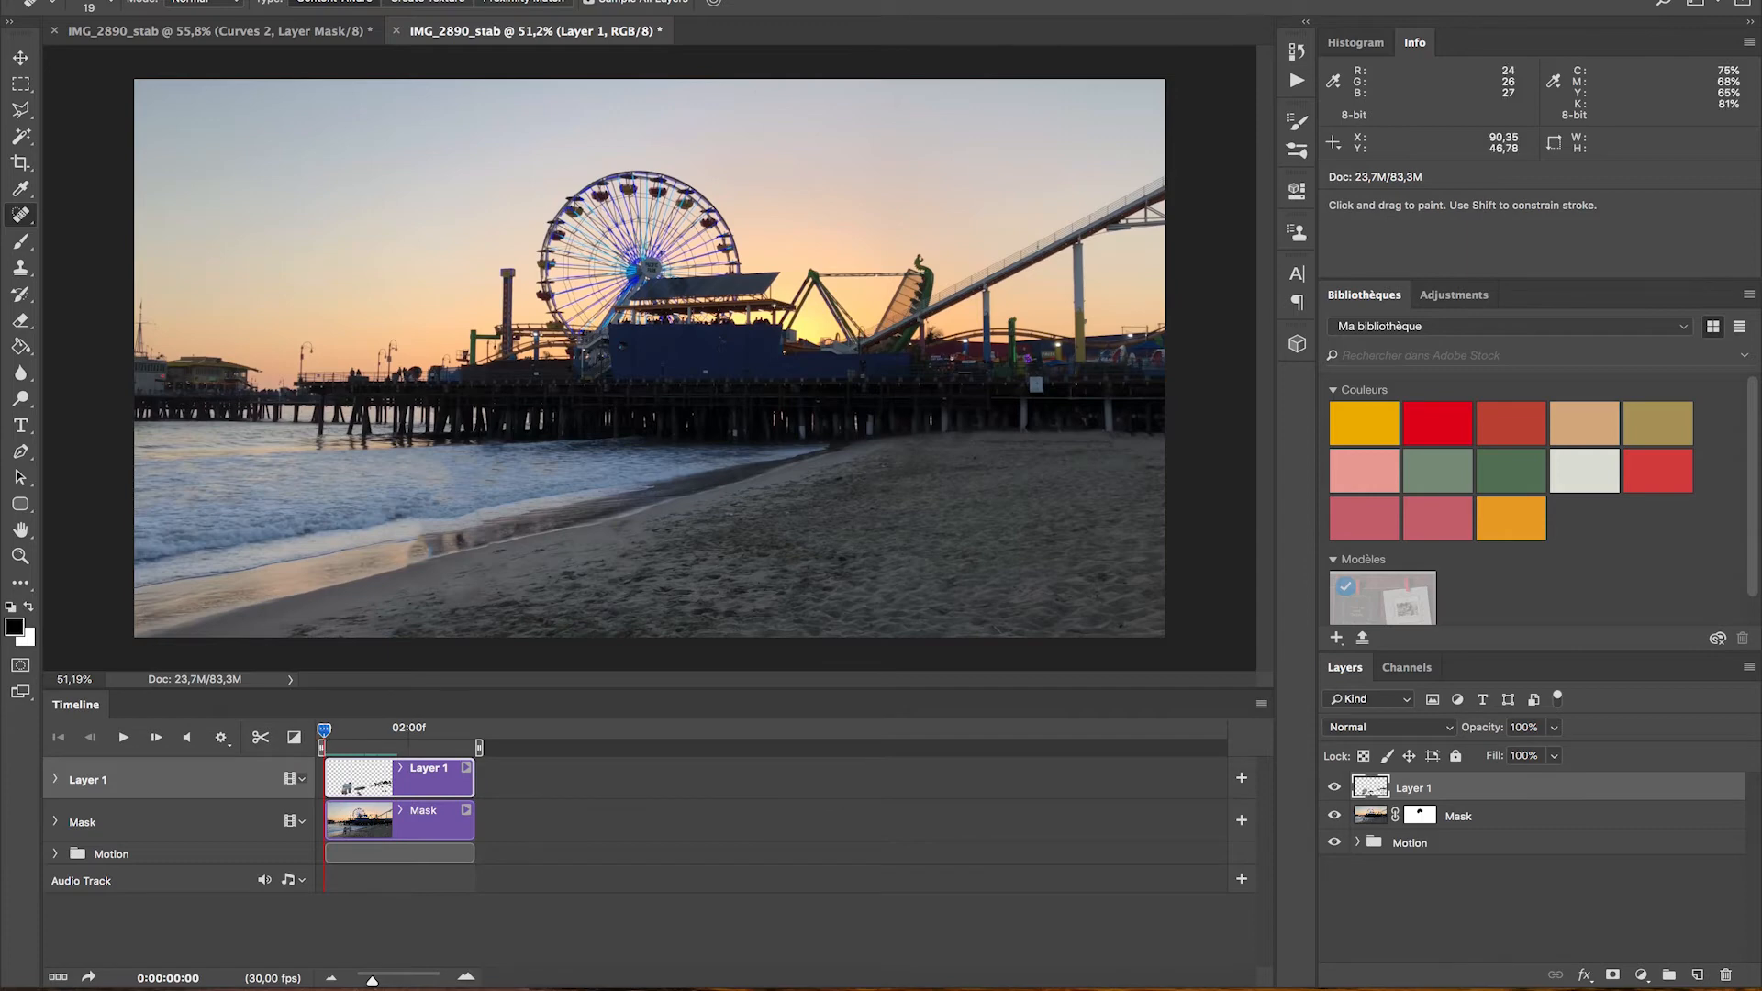
Expand the CINEMAGRAPH PRESETS action set and look through its colour presets
click(1298, 81)
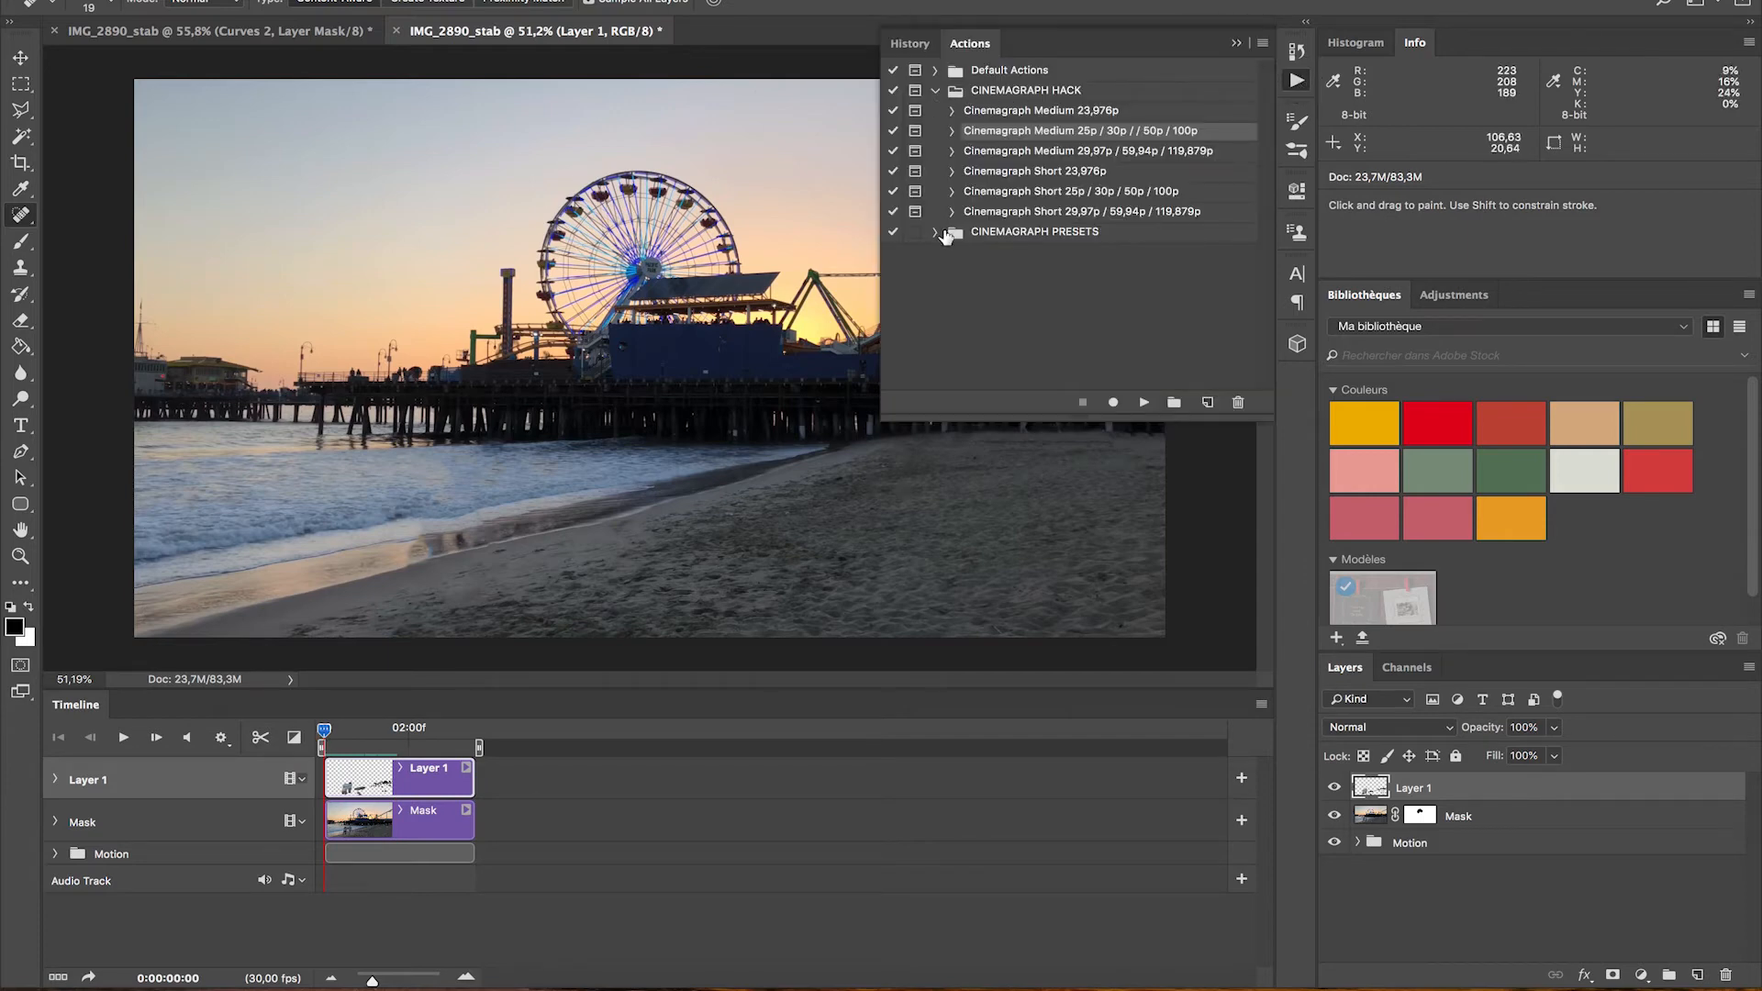
click(938, 232)
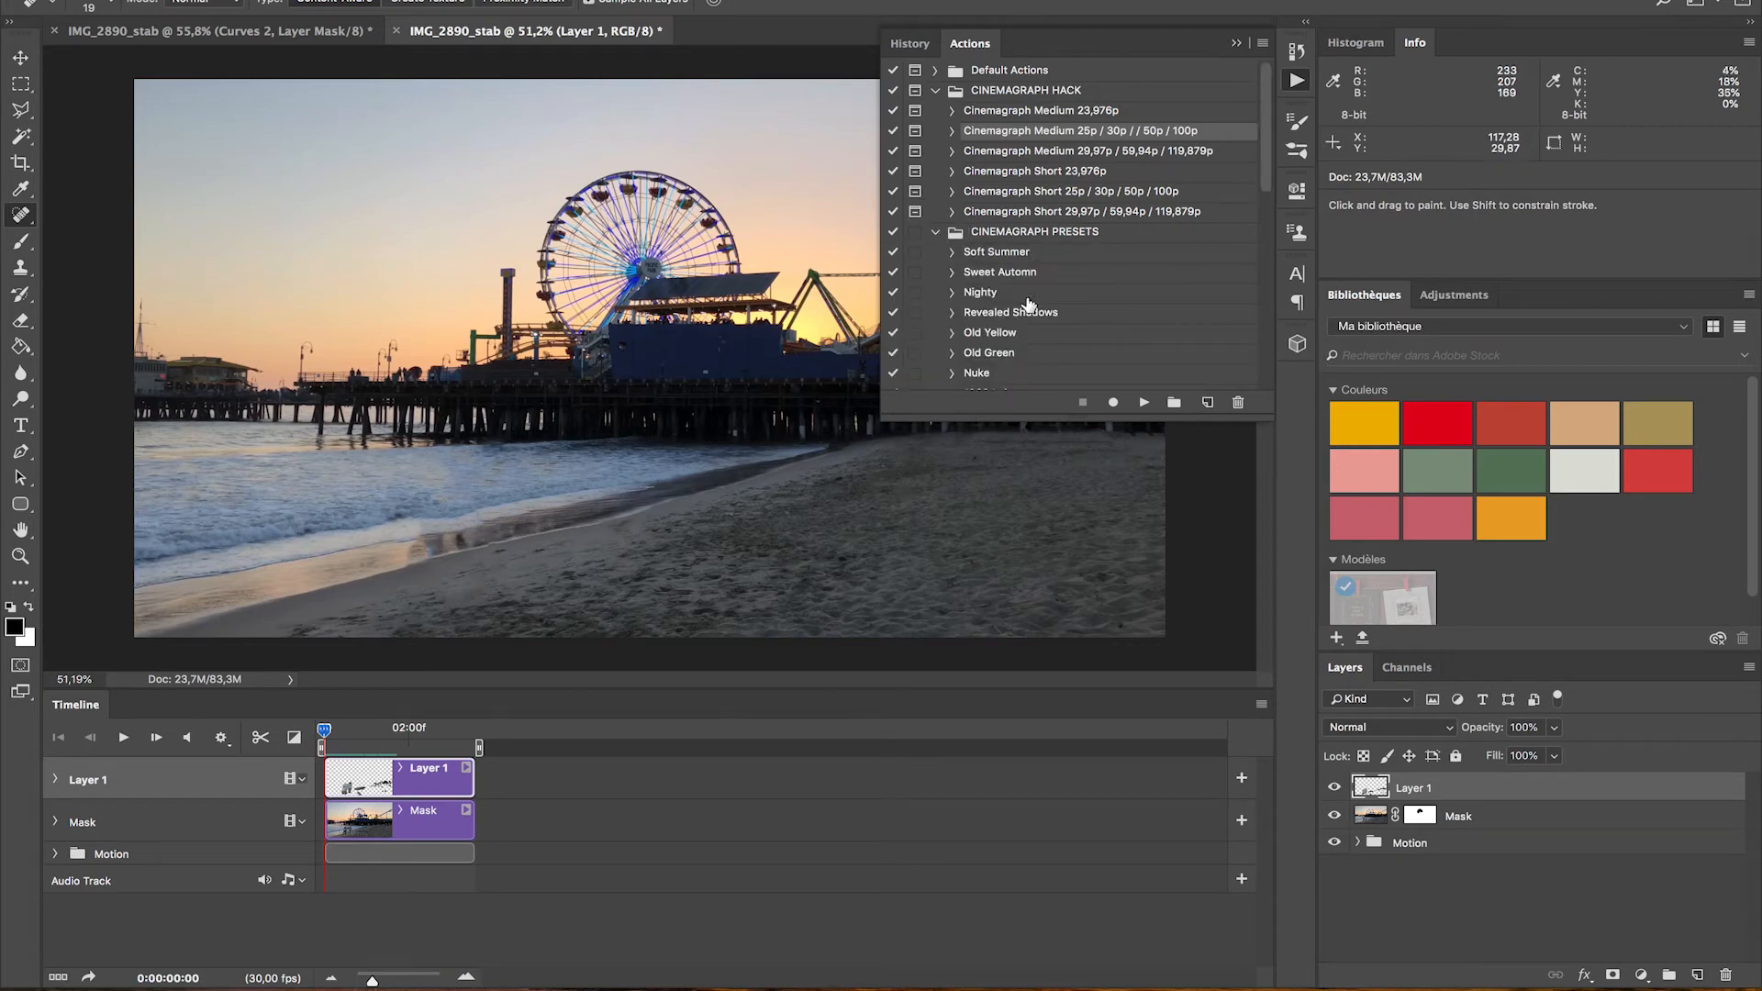
scroll(1029, 305, down, 2)
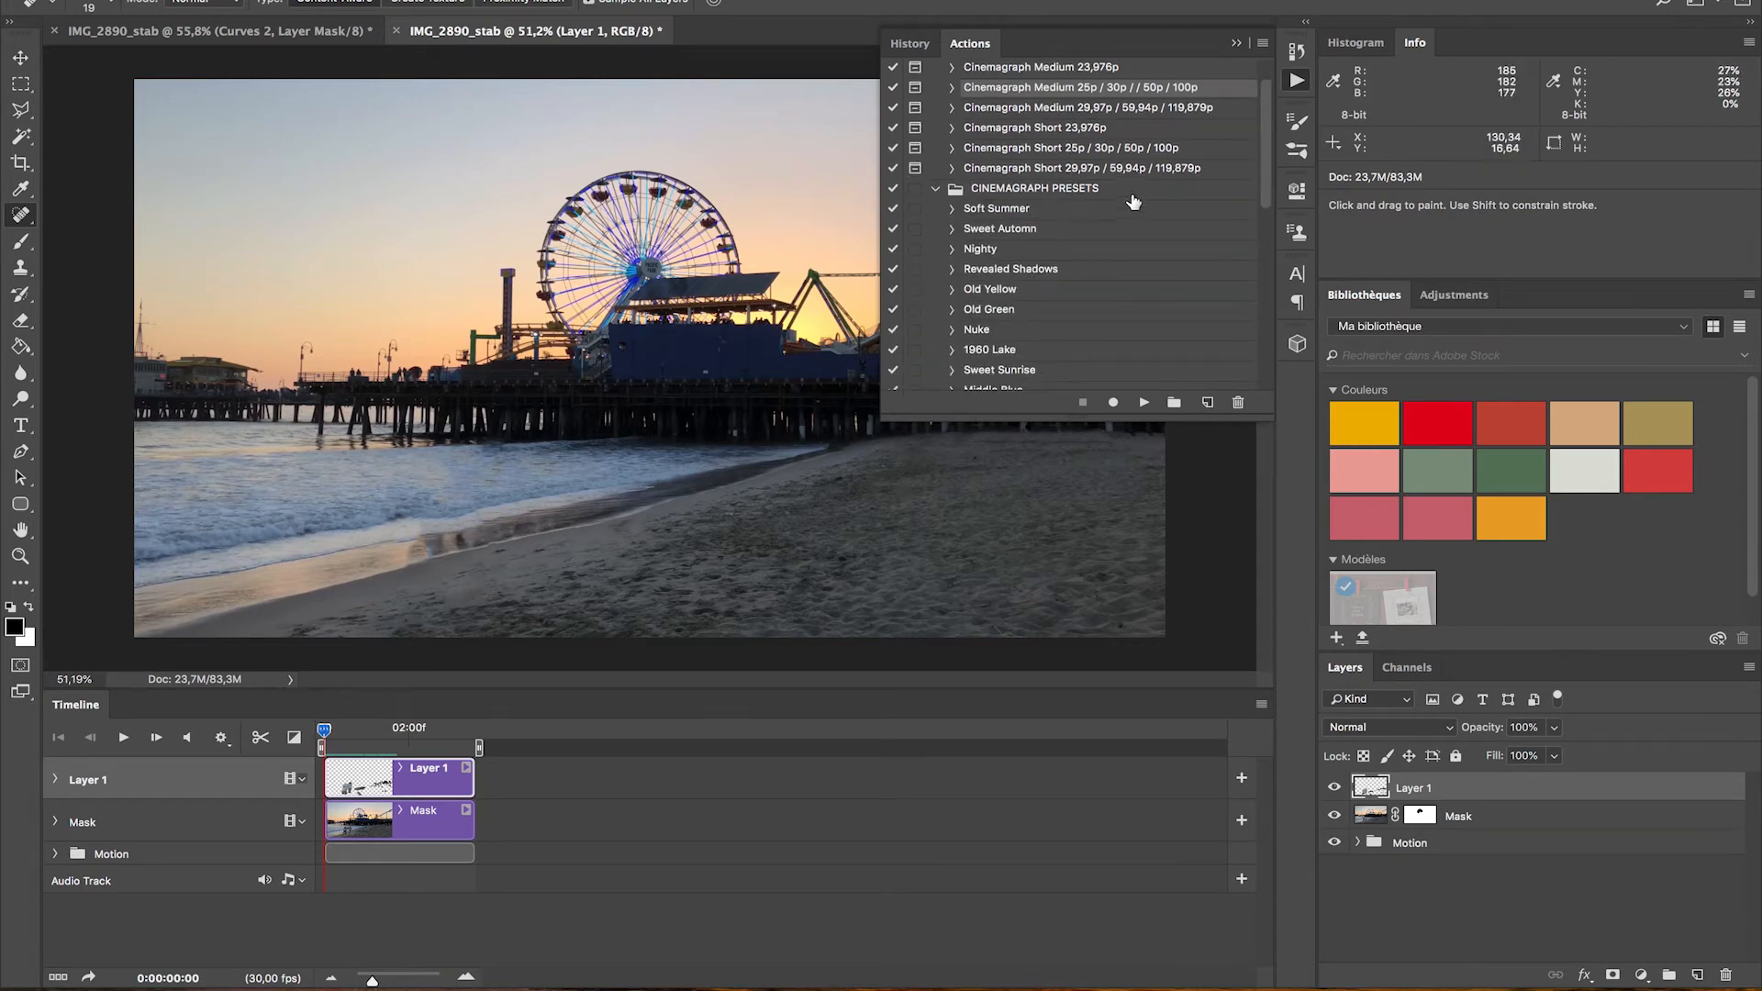
scroll(1044, 317, down, 4)
scroll(1040, 335, down, 3)
scroll(1040, 334, down, 10)
scroll(1009, 293, down, 3)
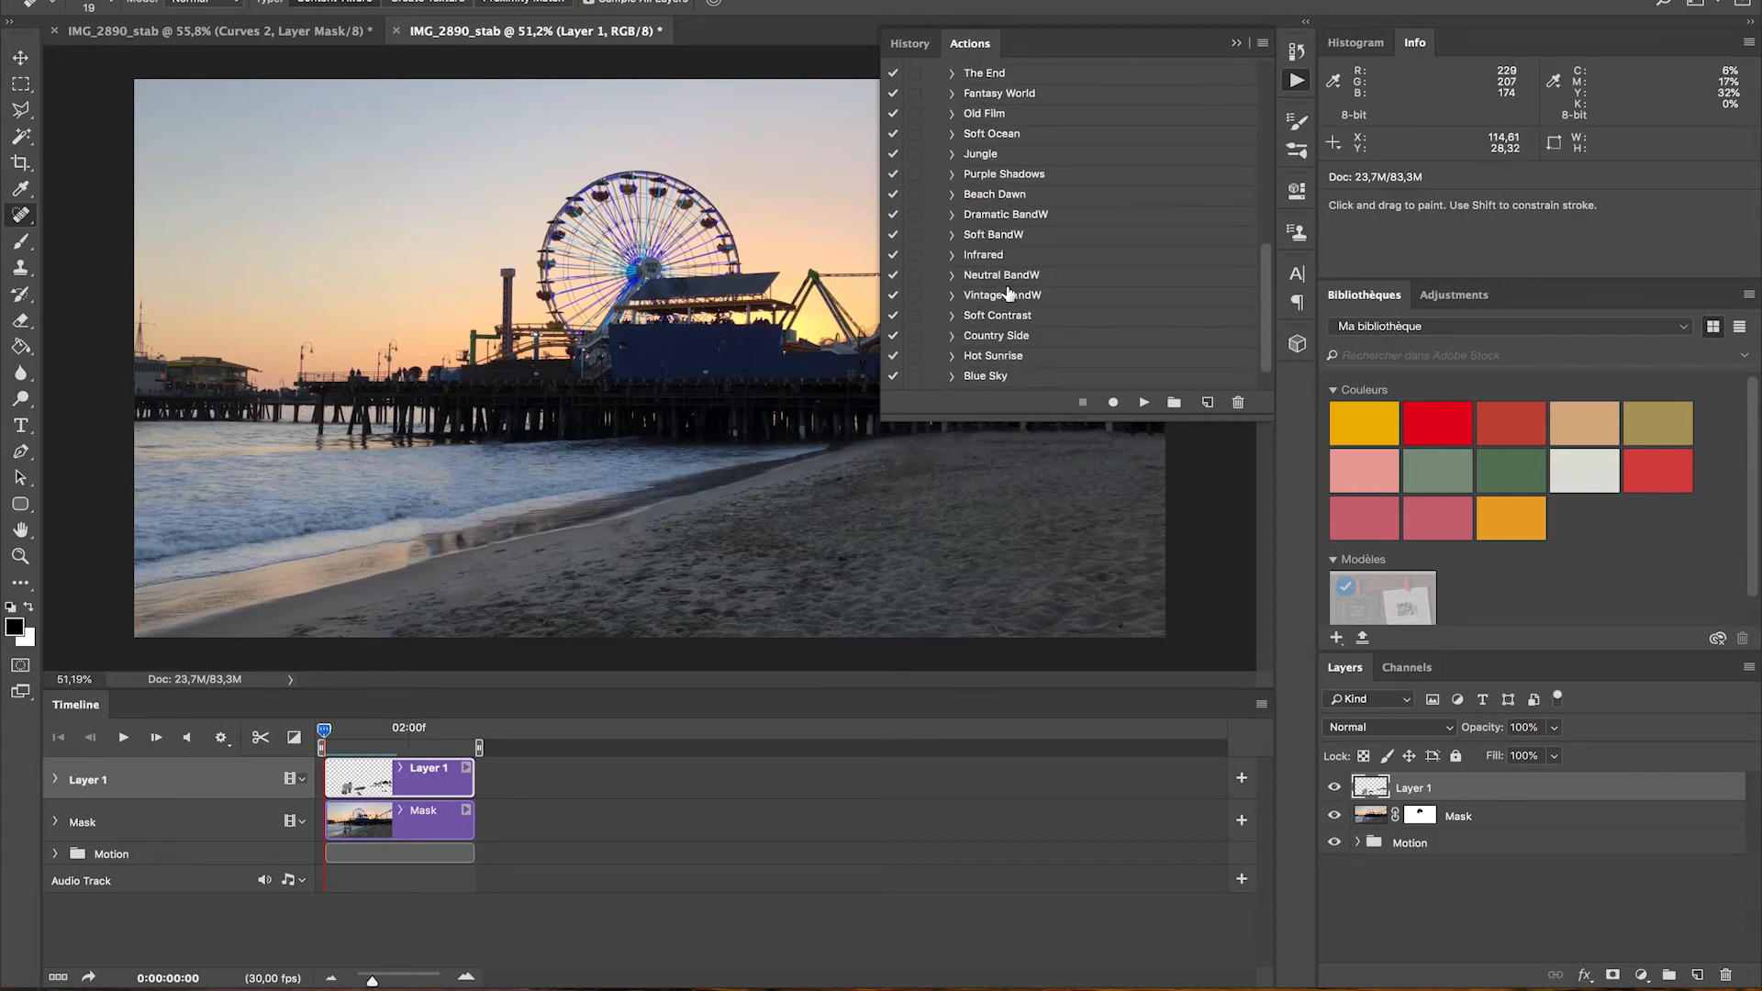
scroll(1019, 298, down, 2)
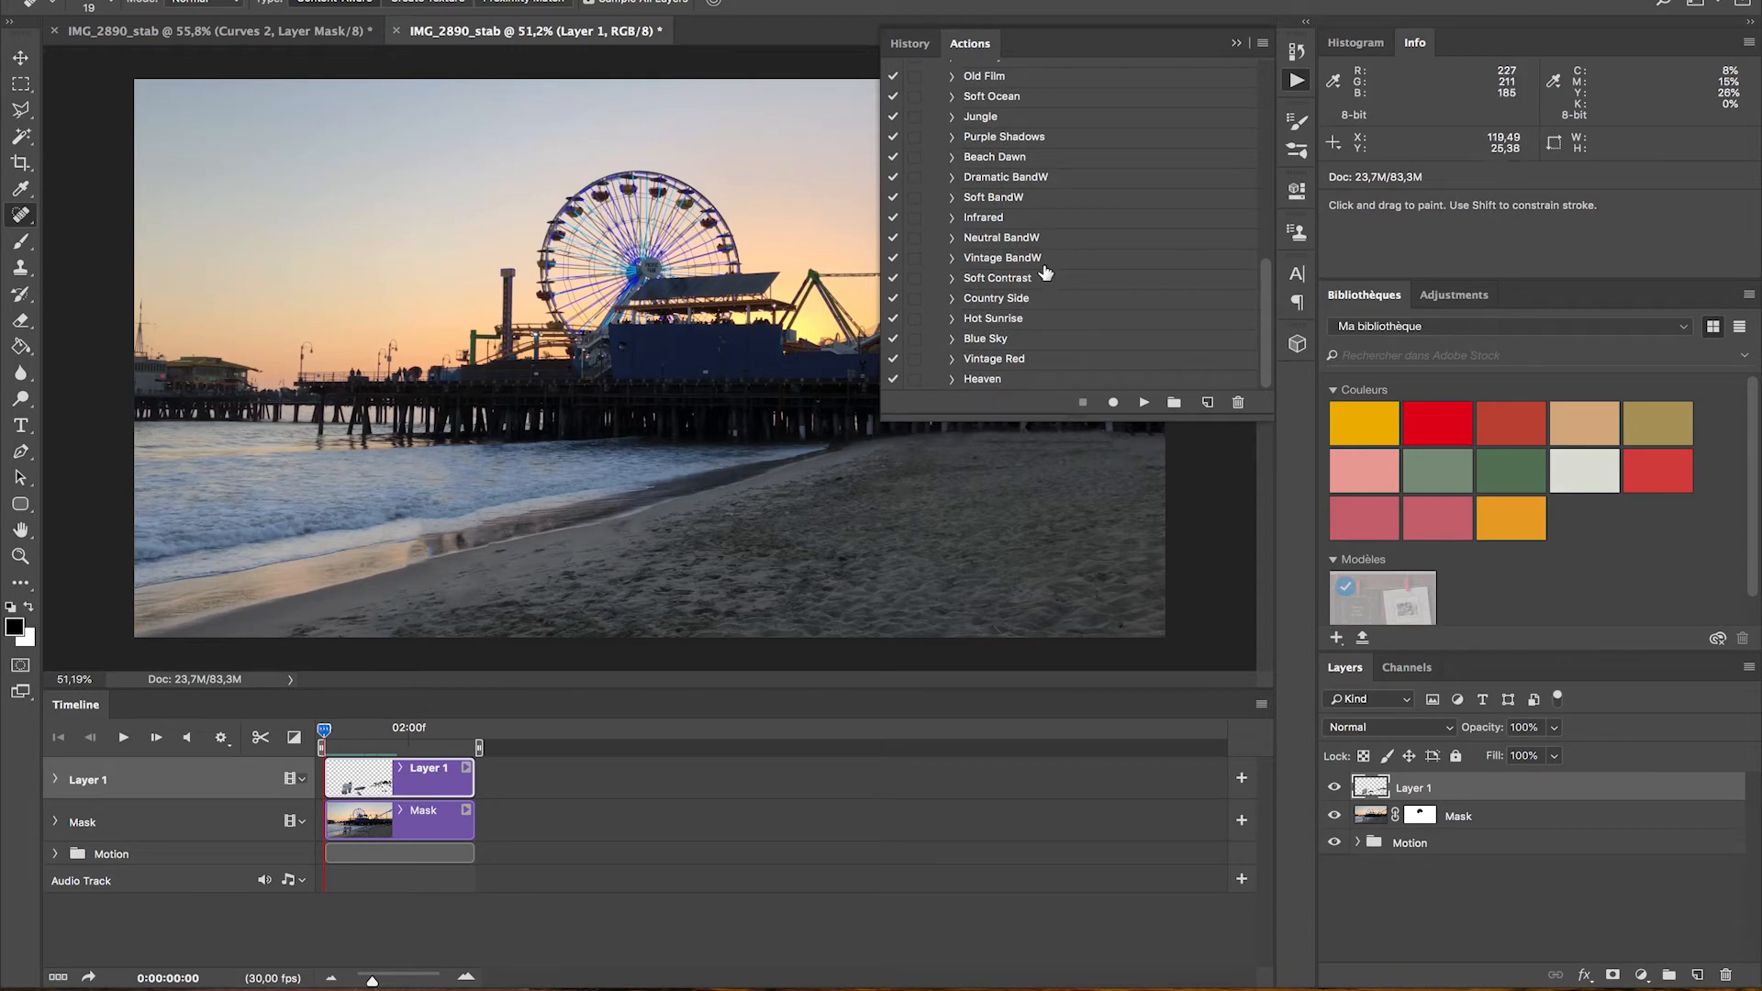
scroll(1045, 224, up, 3)
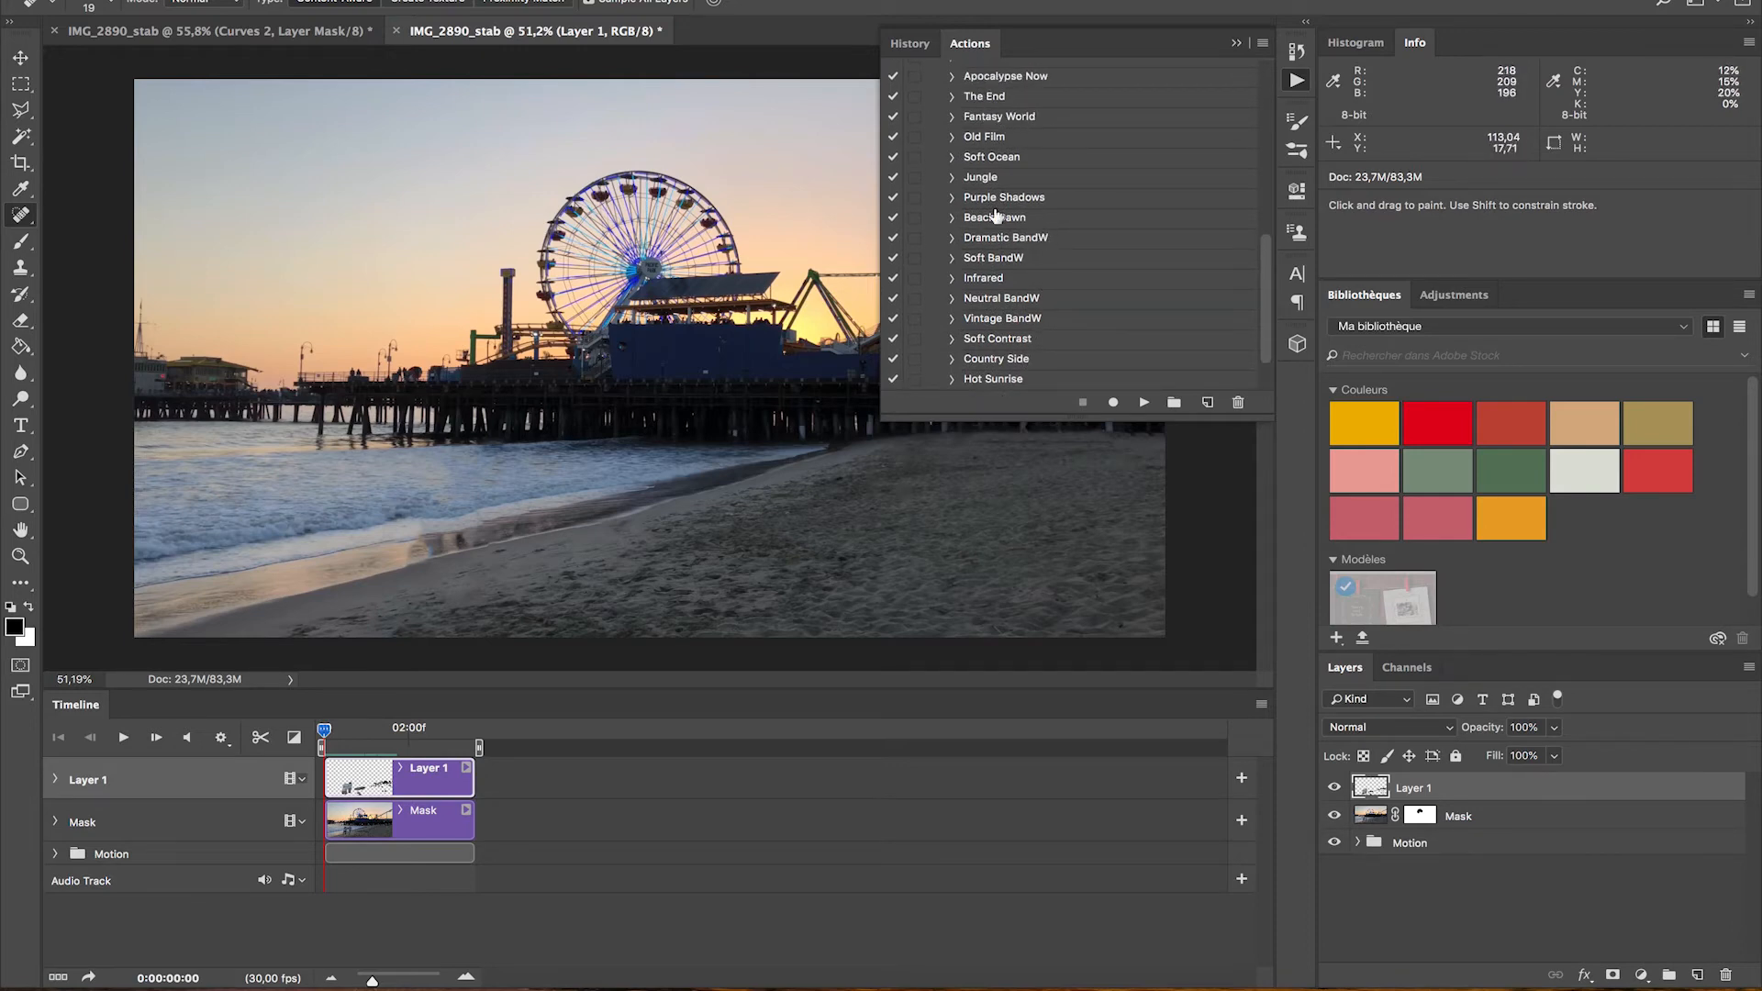
Try the Soft Ocean preset on the cinemagraph and delete its layer group
click(1001, 157)
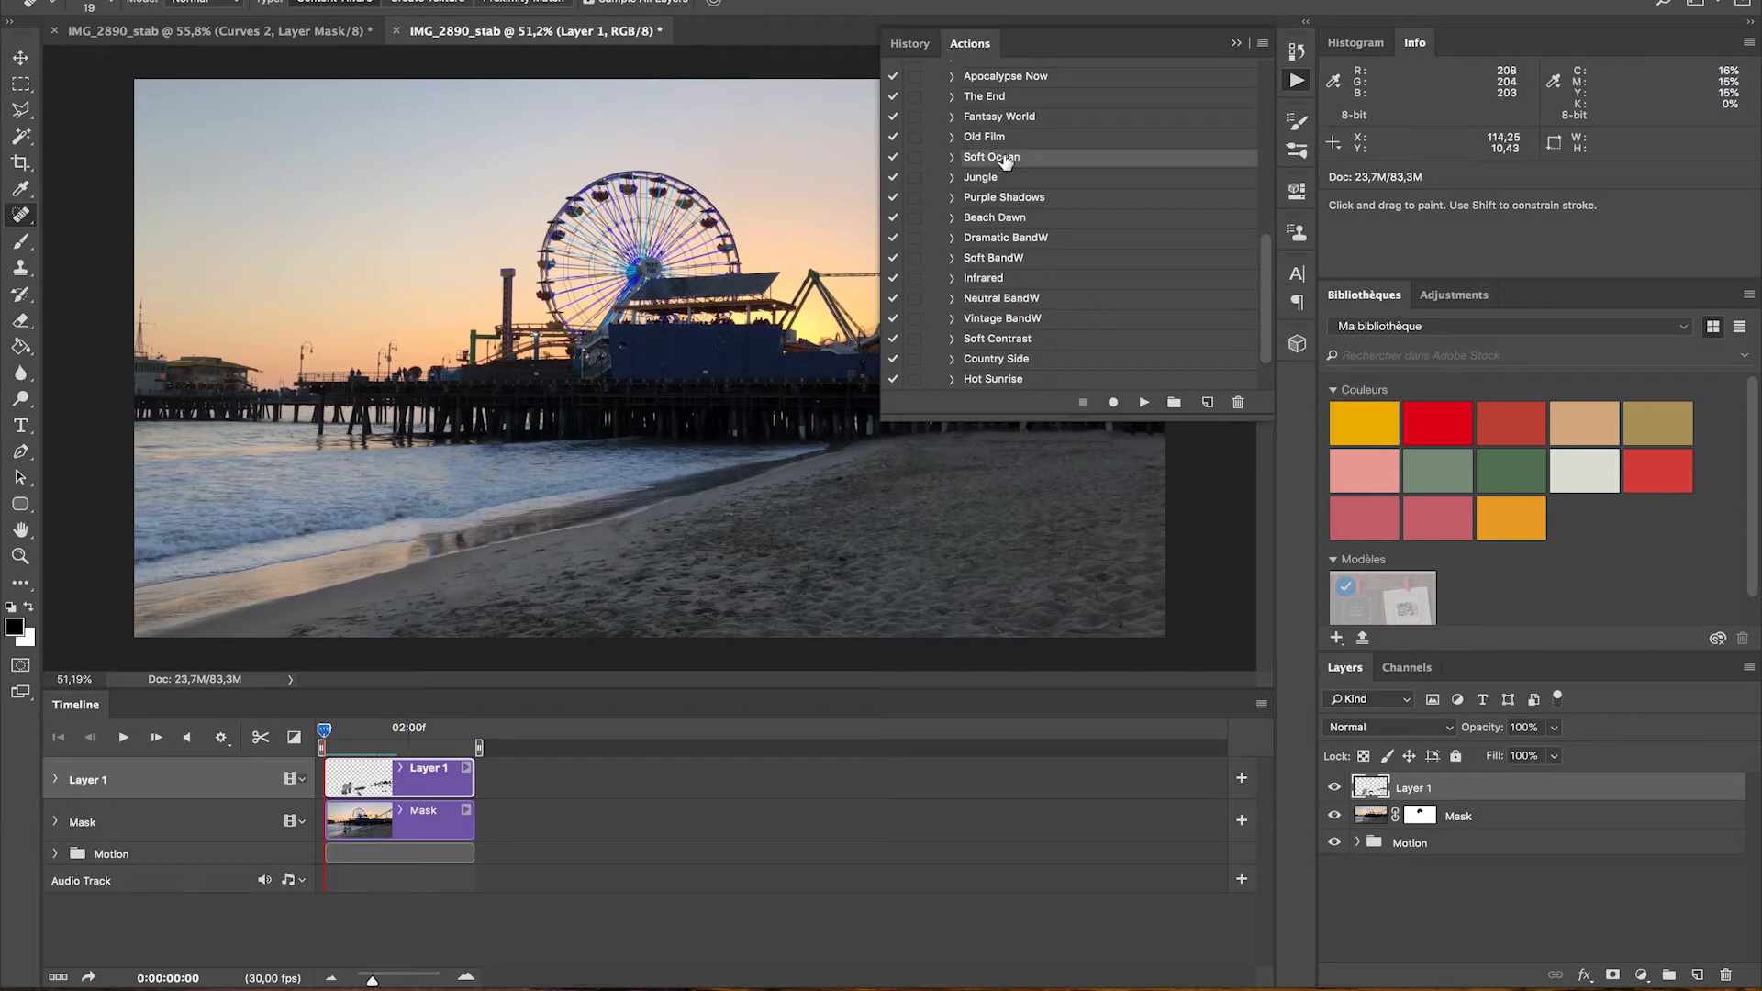
click(1141, 404)
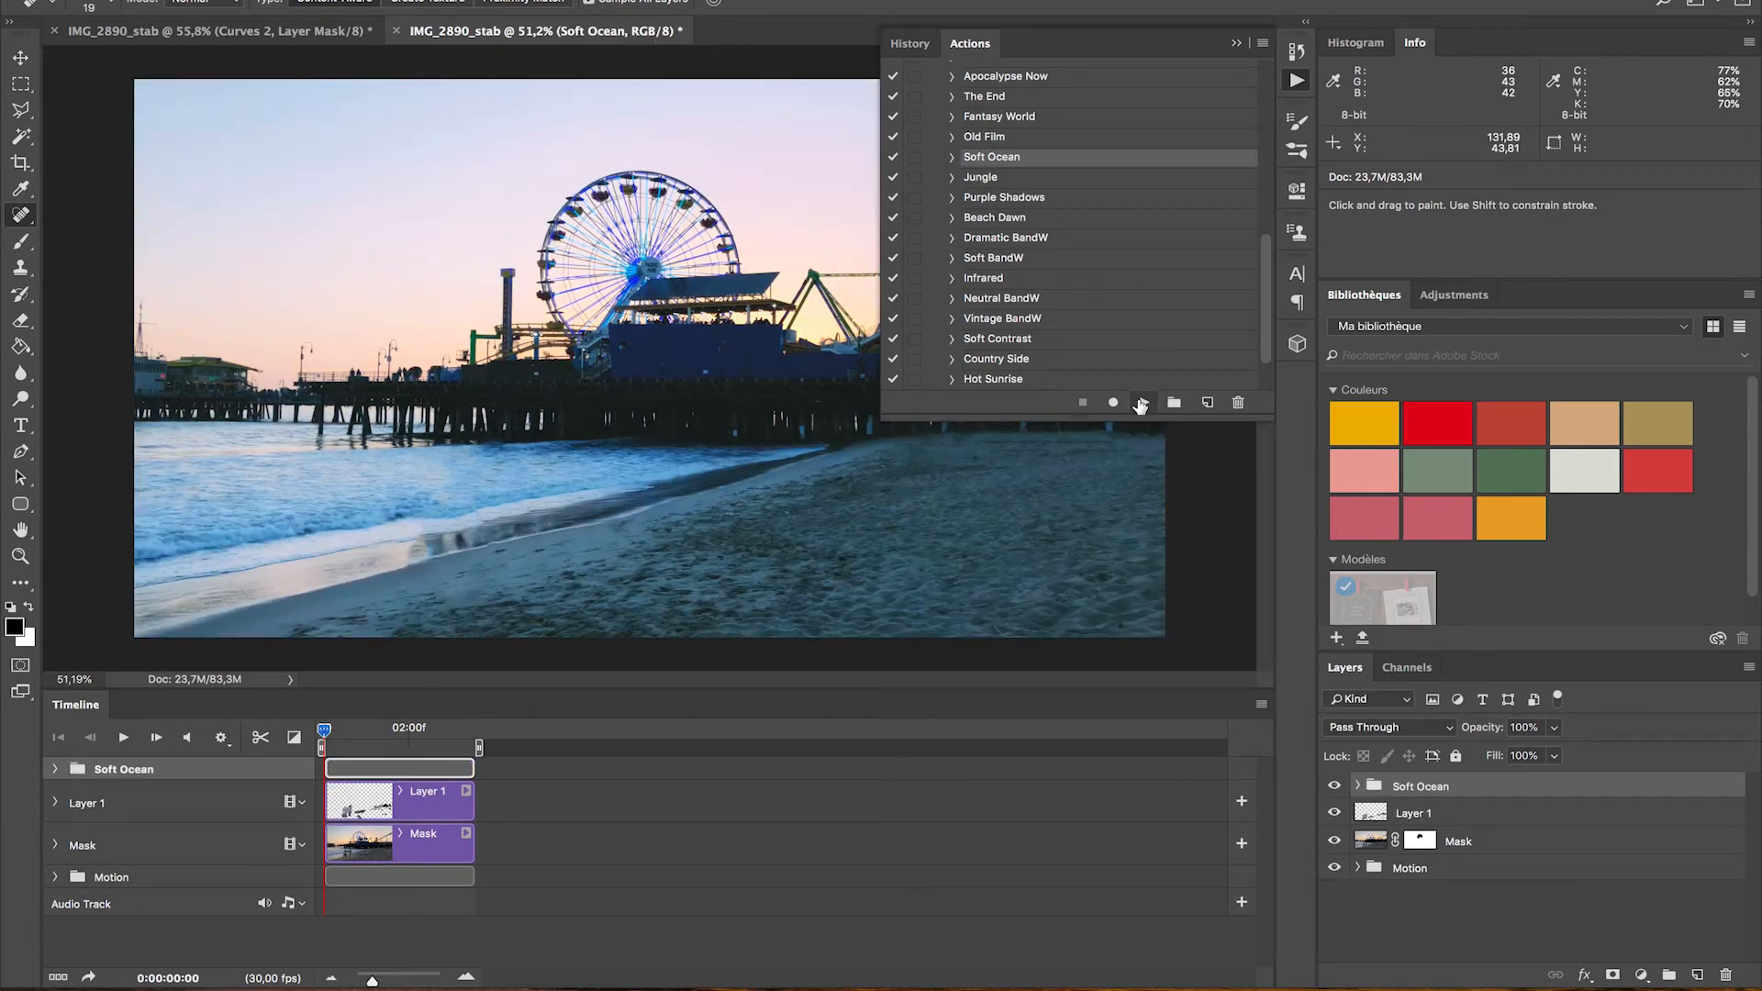
click(1238, 43)
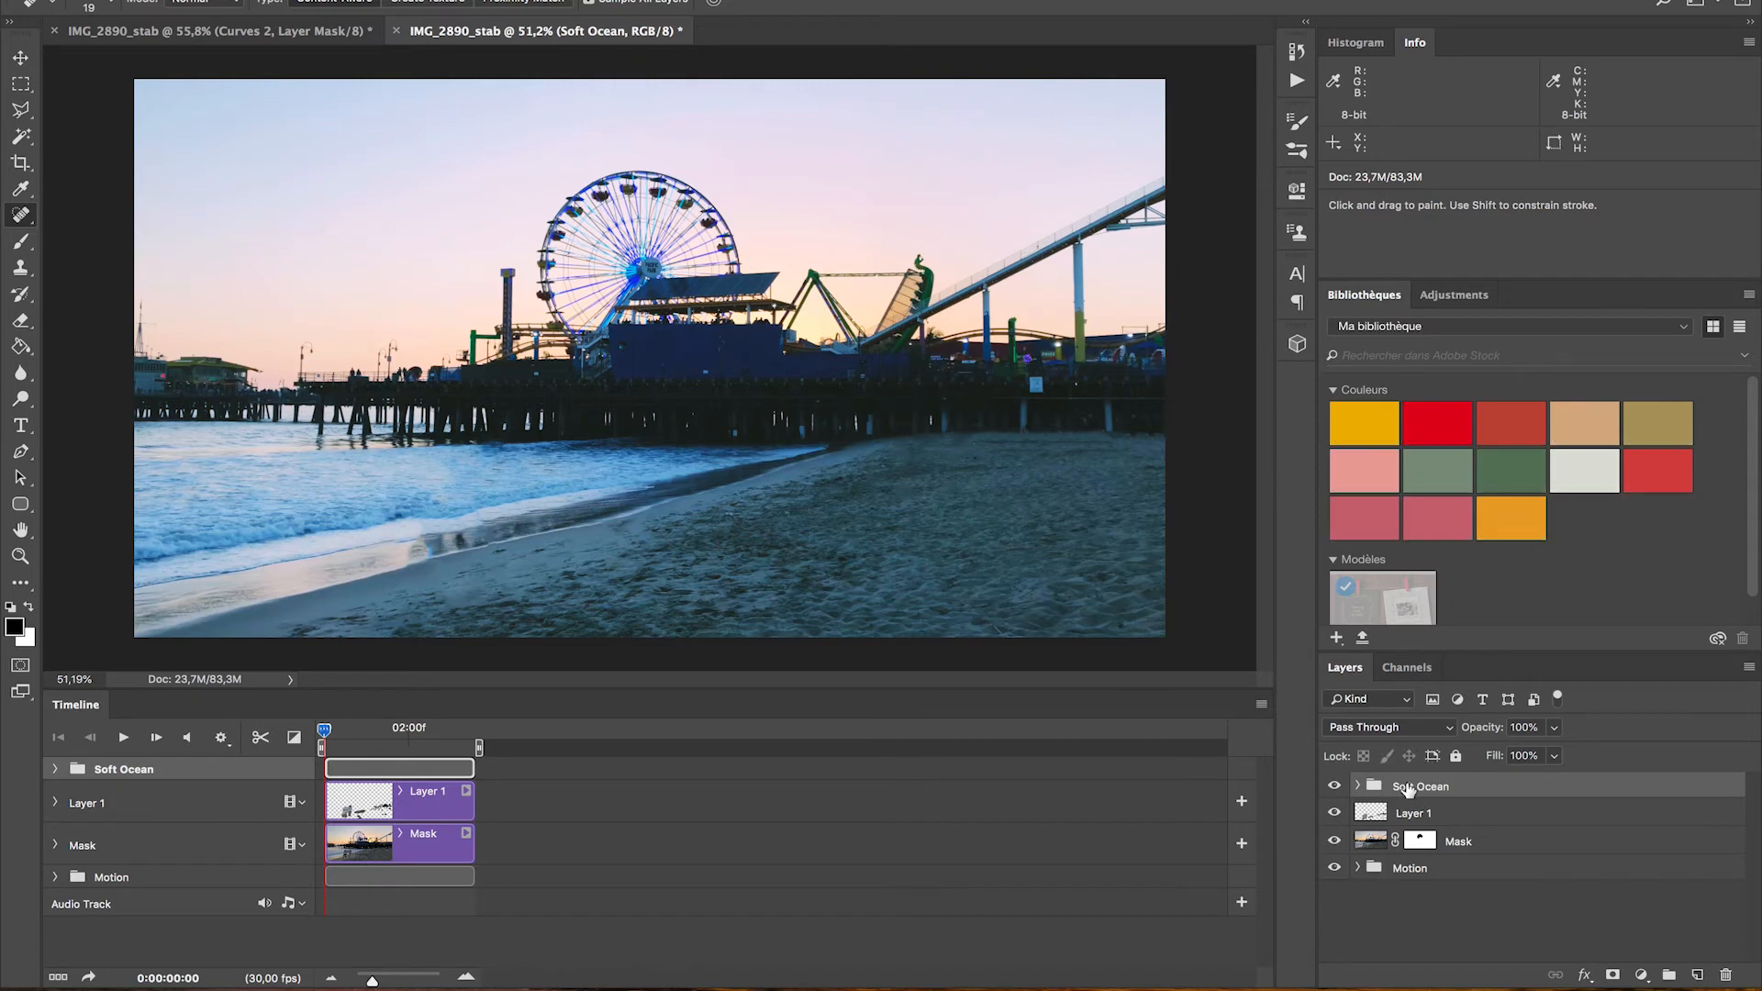
key(Delete)
Apply the Beach Dawn preset from the CINEMAGRAPH PRESETS actions to the cinemagraph
click(1297, 81)
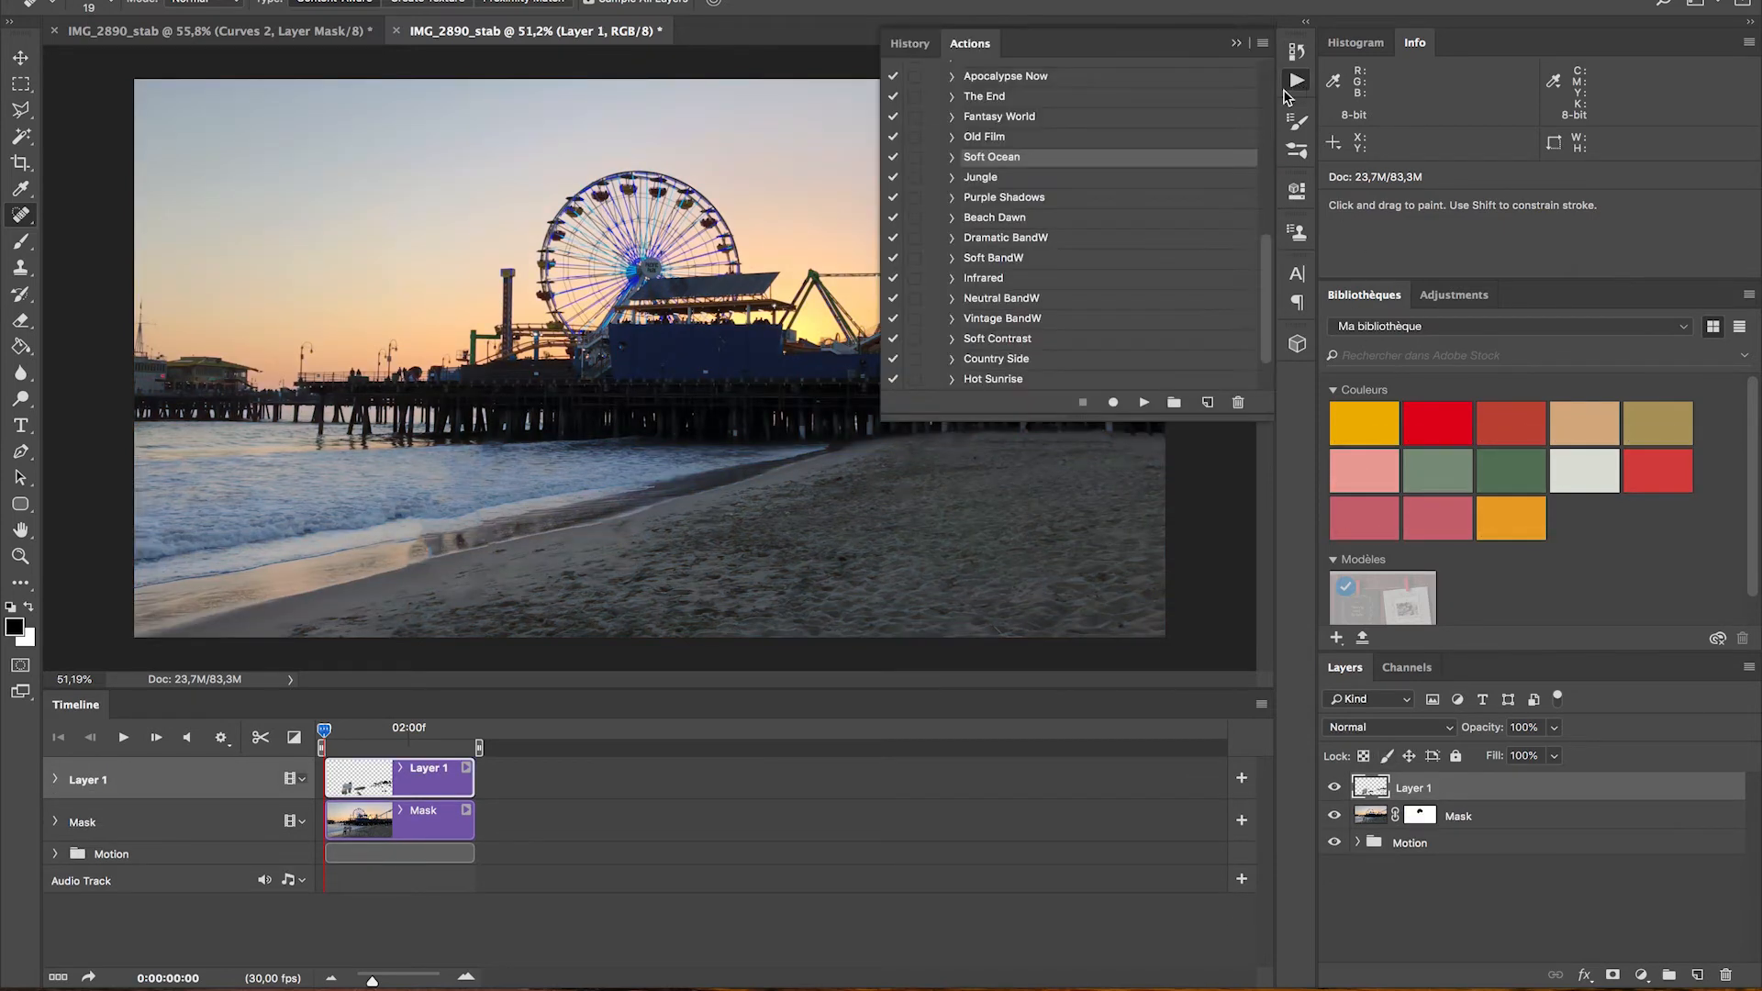
click(995, 218)
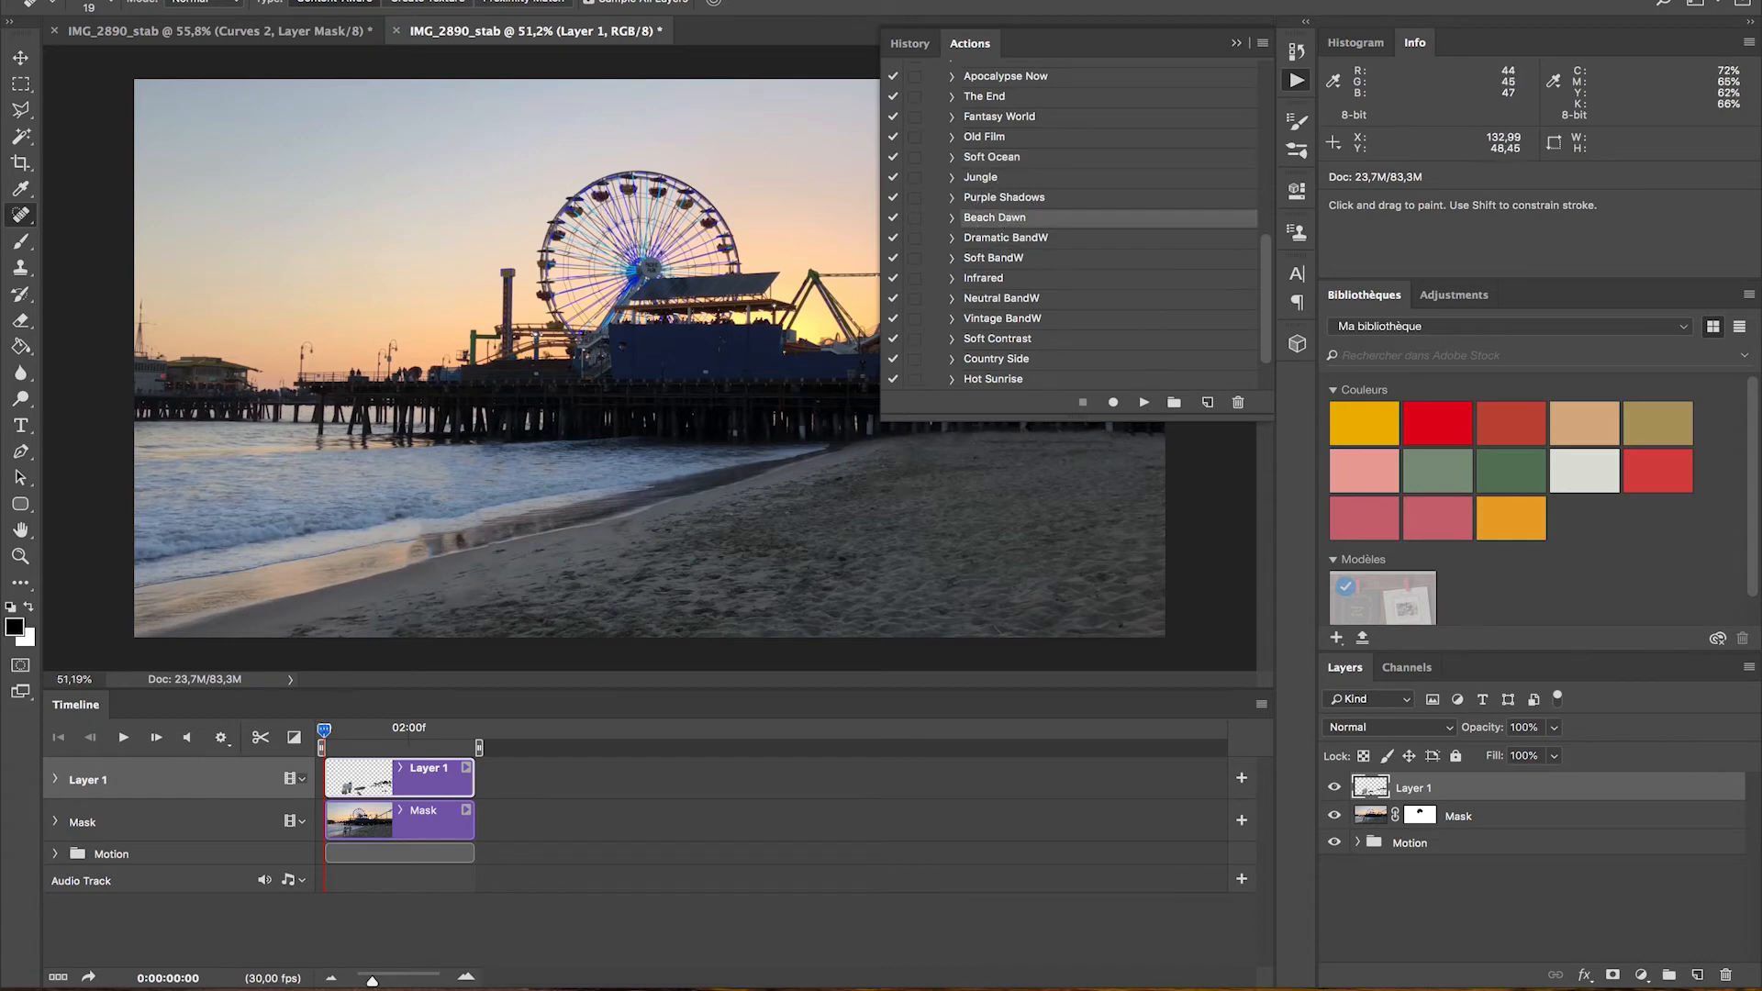
click(1145, 404)
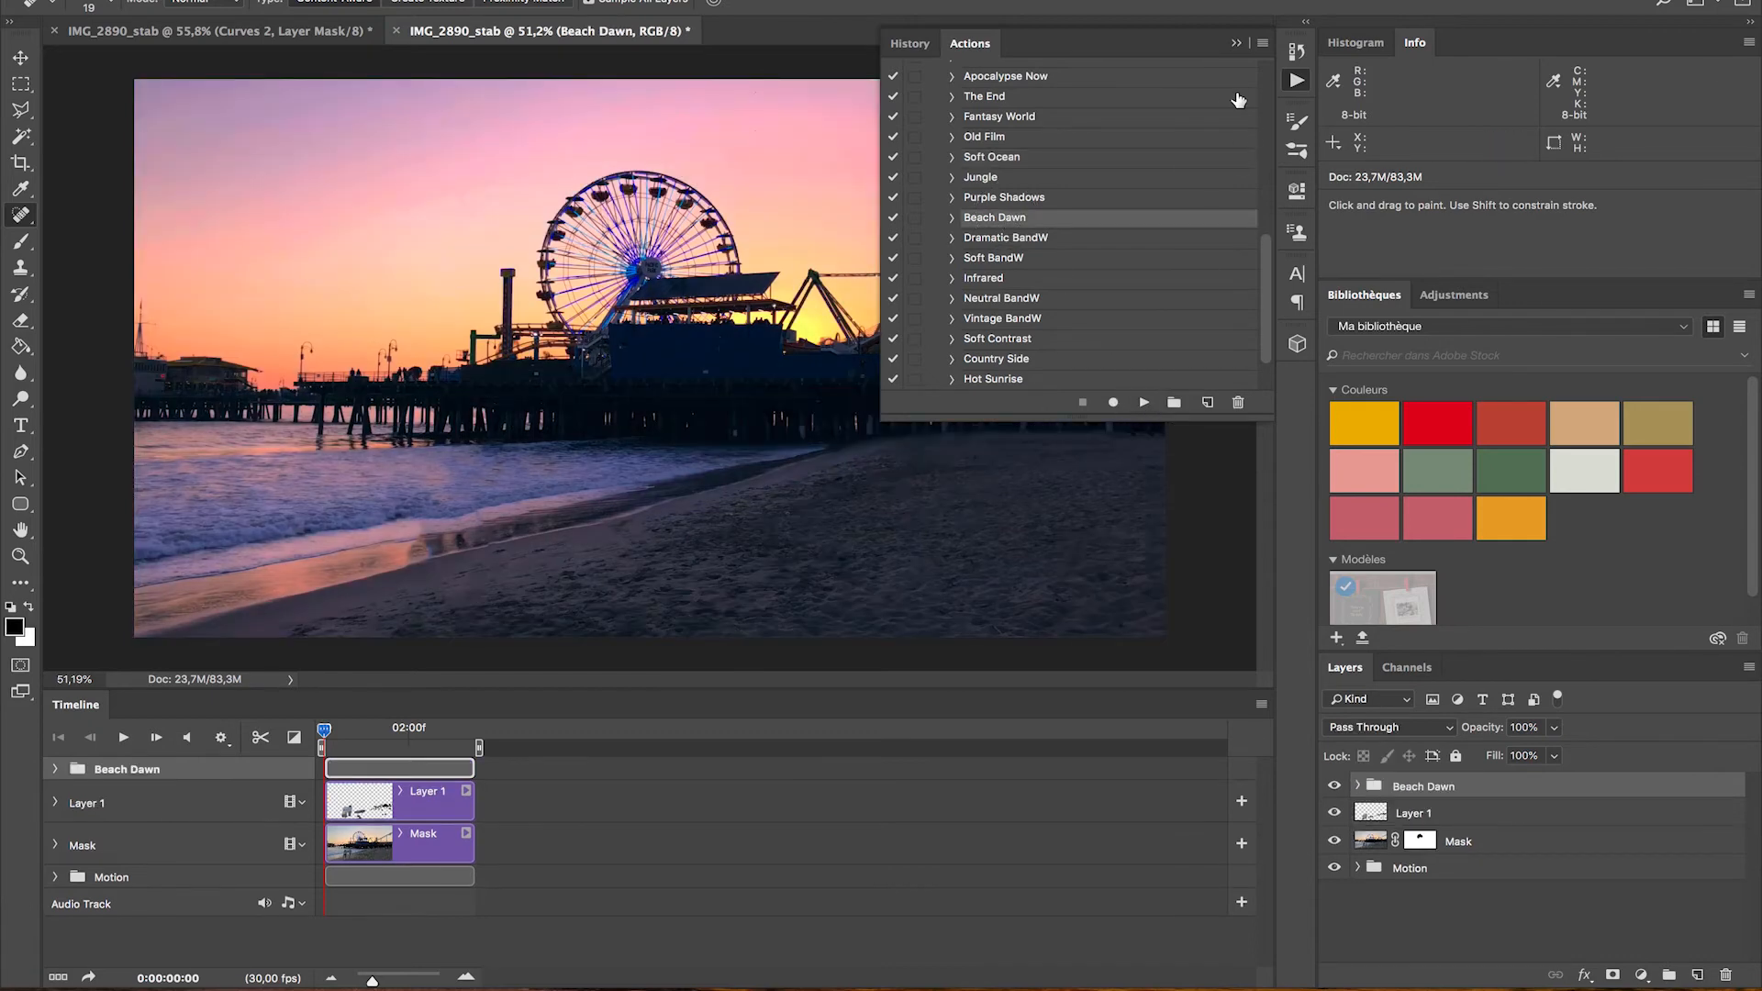
click(1236, 43)
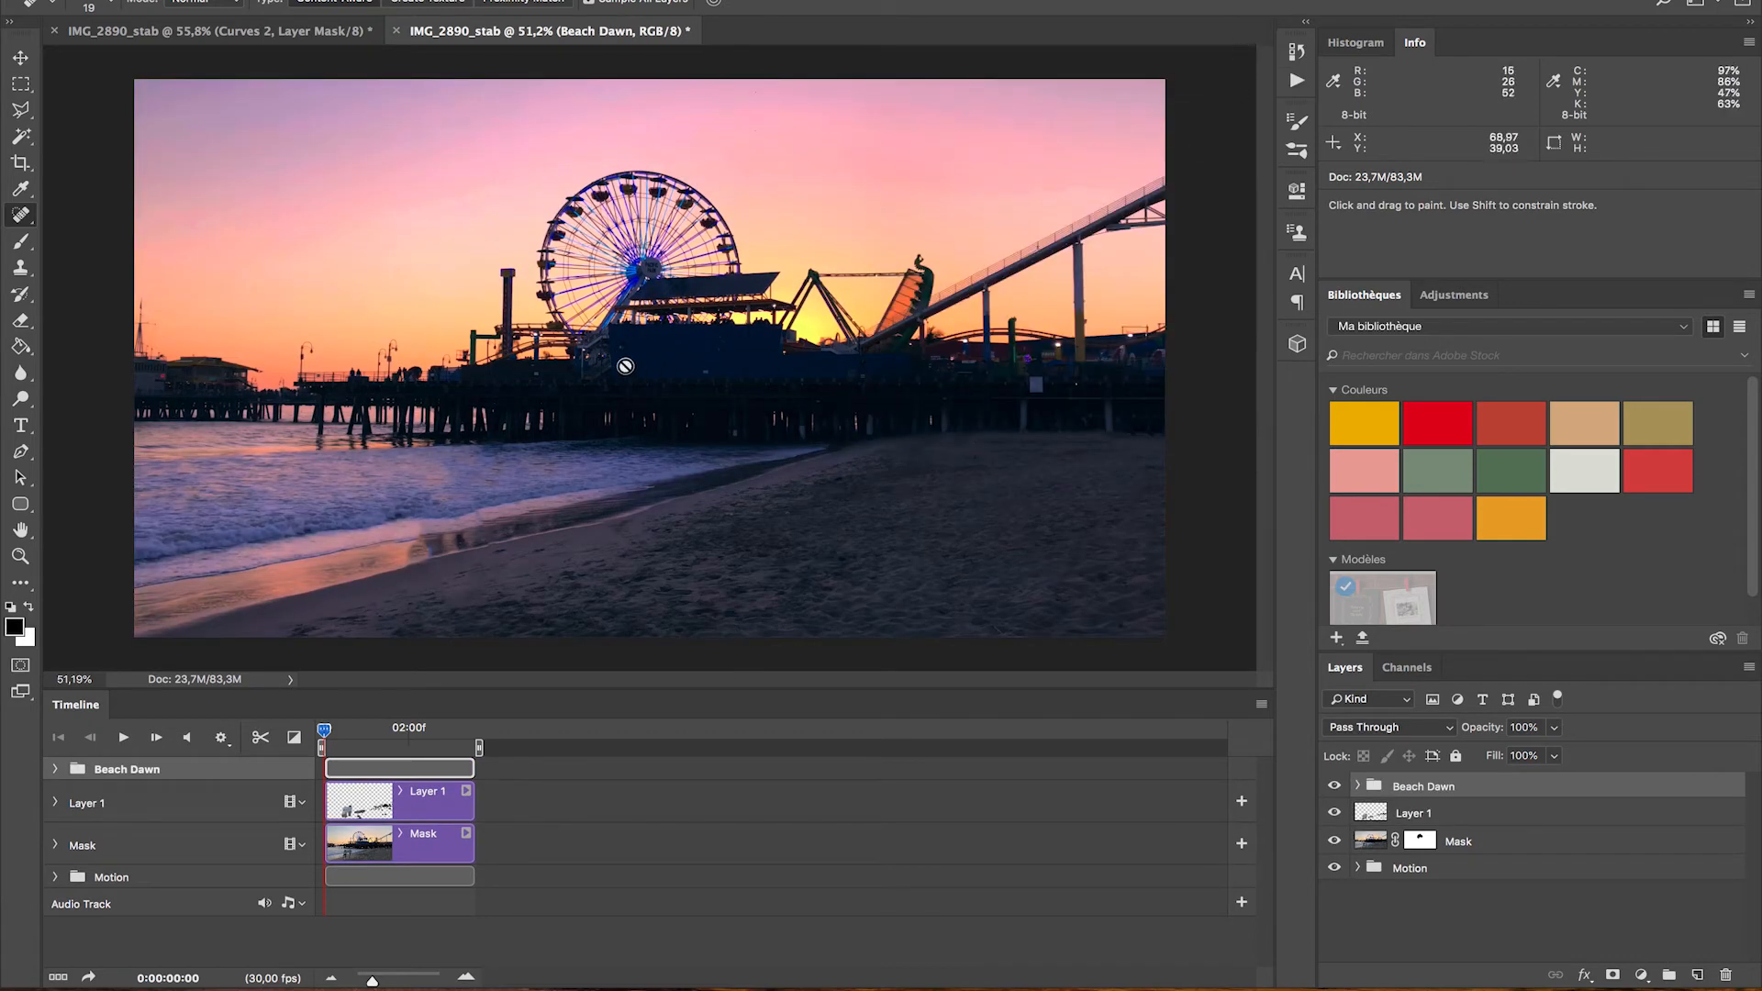
Preview the graded animation and return the playhead to the first frame
click(123, 740)
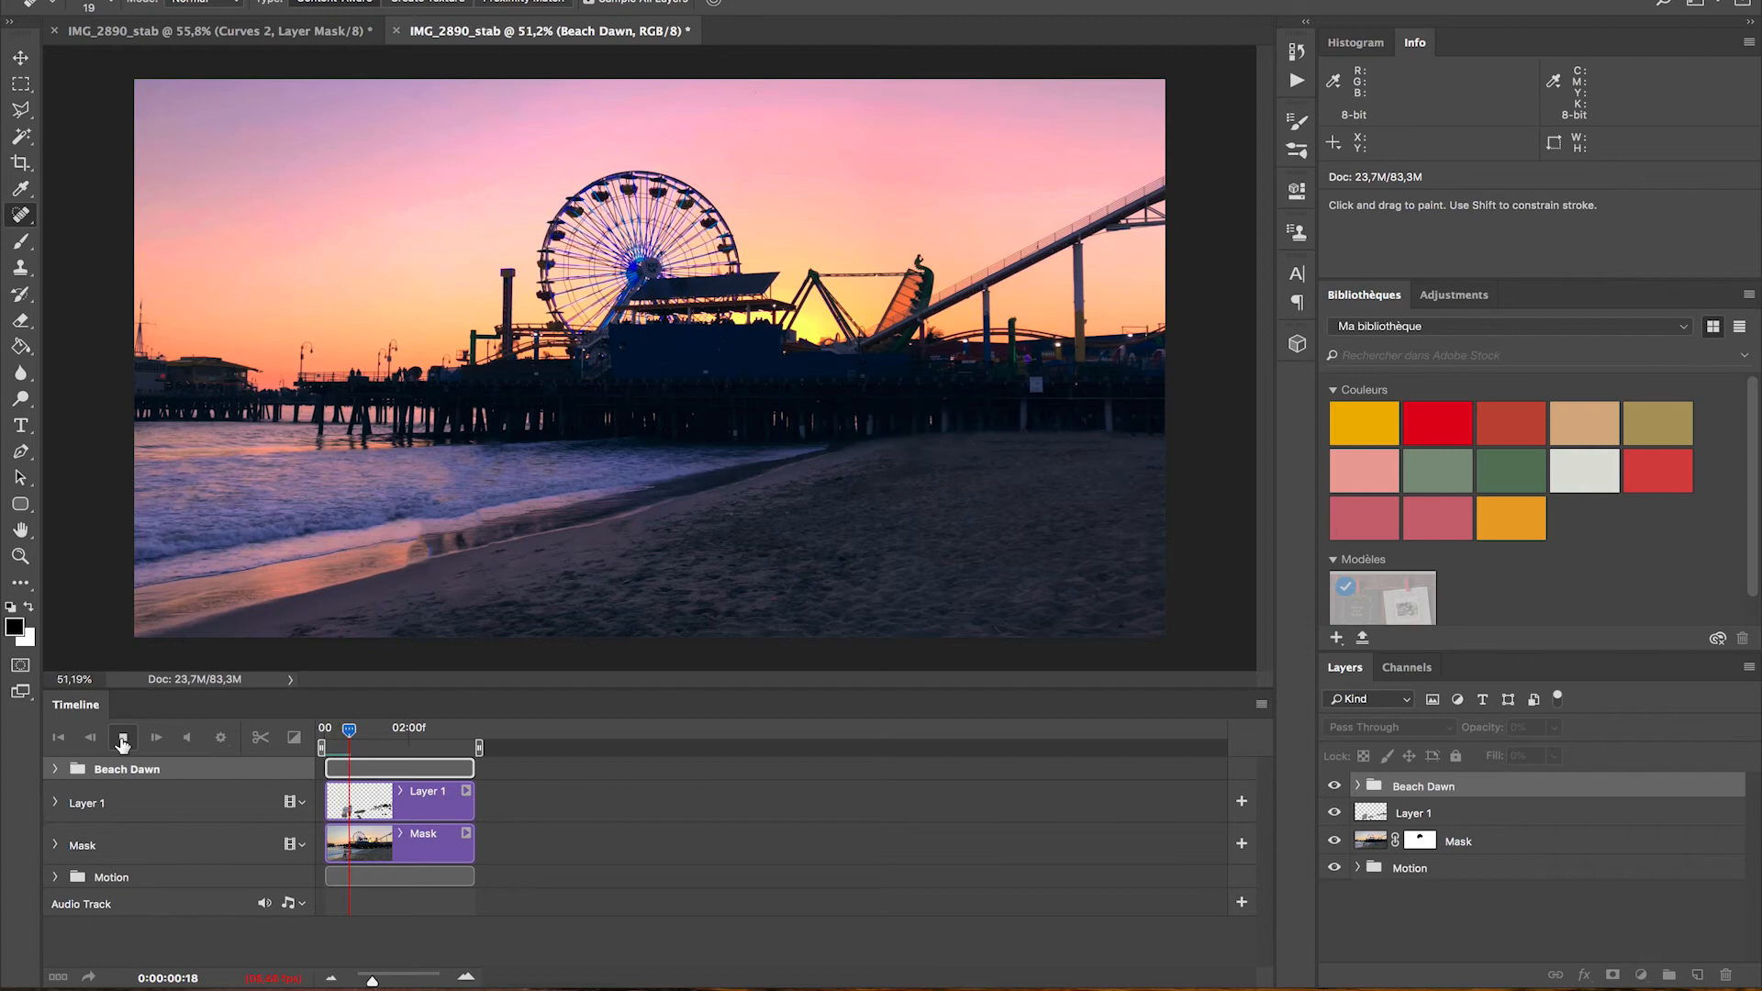
click(123, 740)
drag(359, 731, 306, 725)
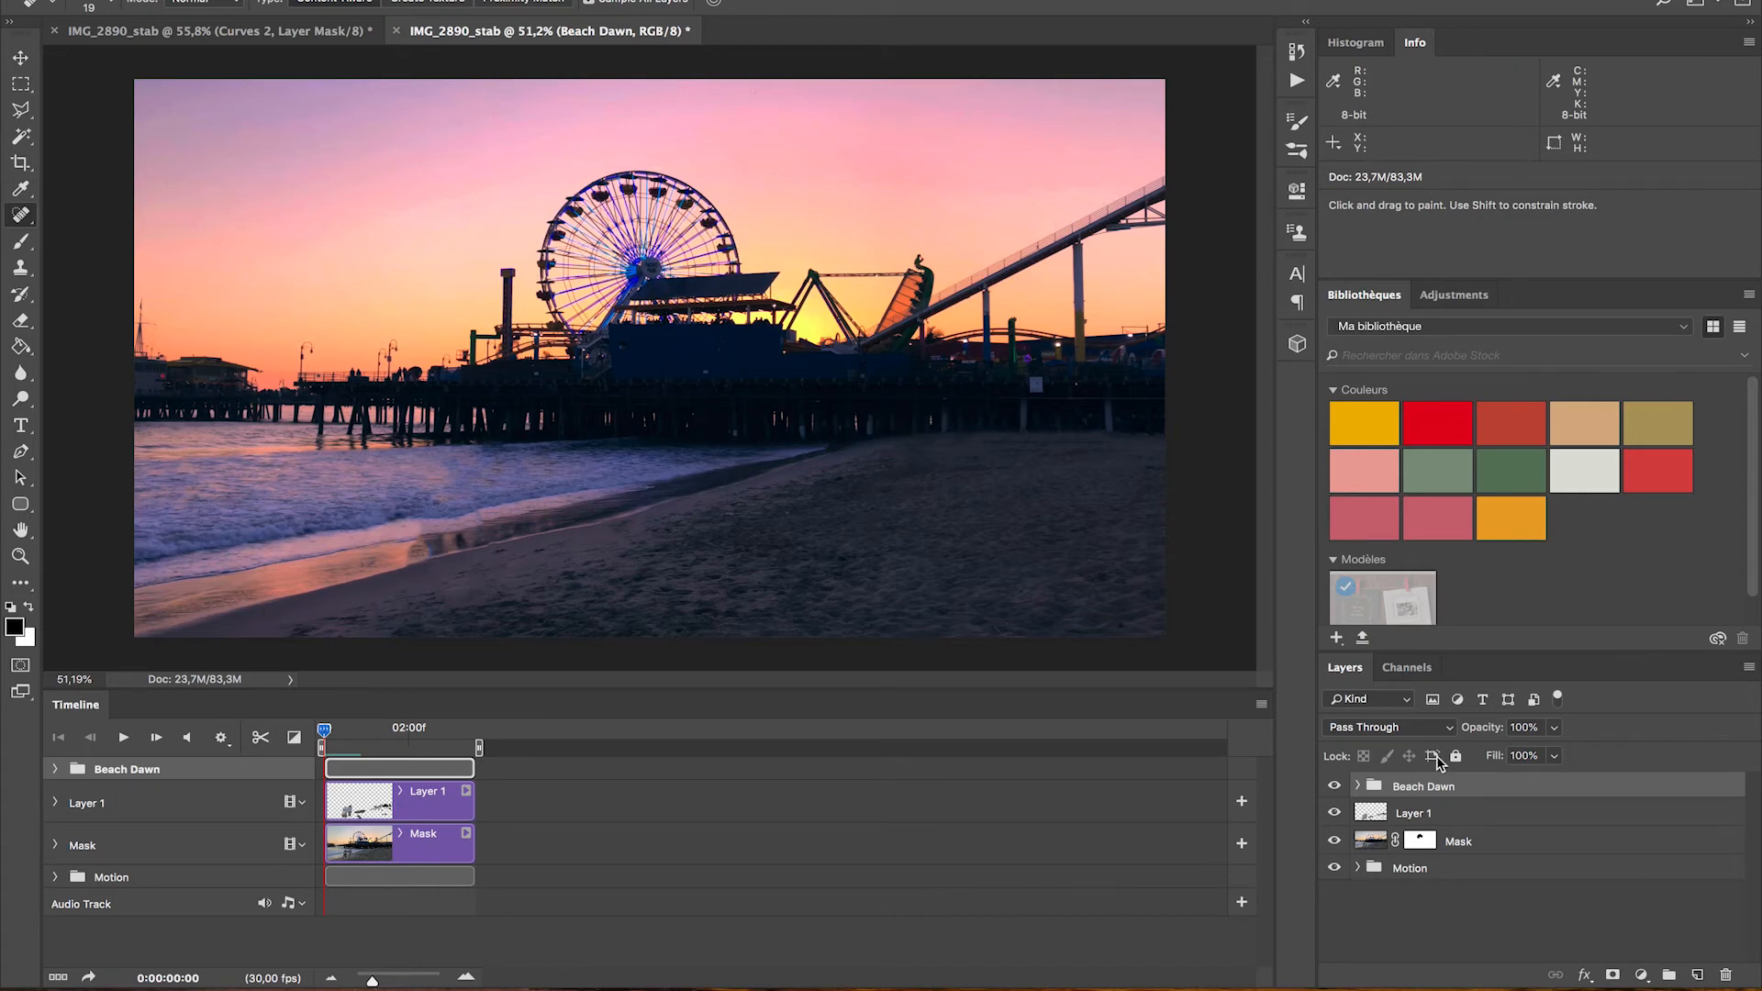
Add a Curves adjustment above Beach Dawn with points at input 71, output 72 and input 202, output 168, and preview the playback
click(1642, 974)
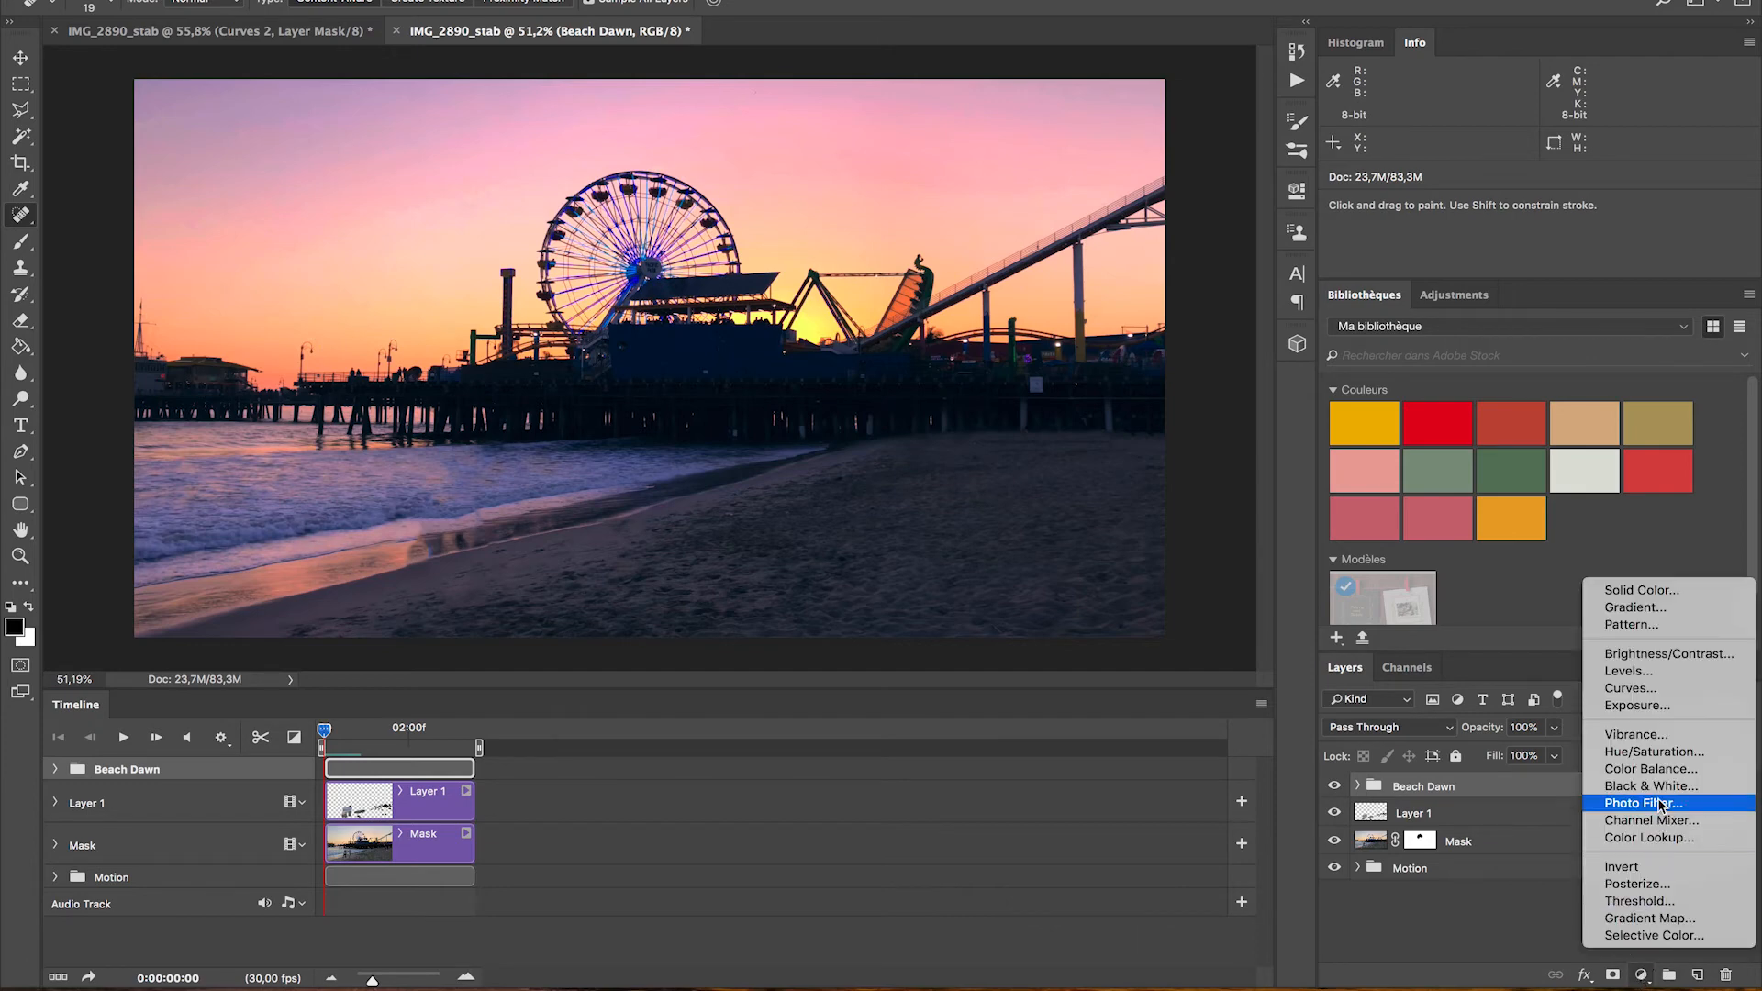
click(1643, 688)
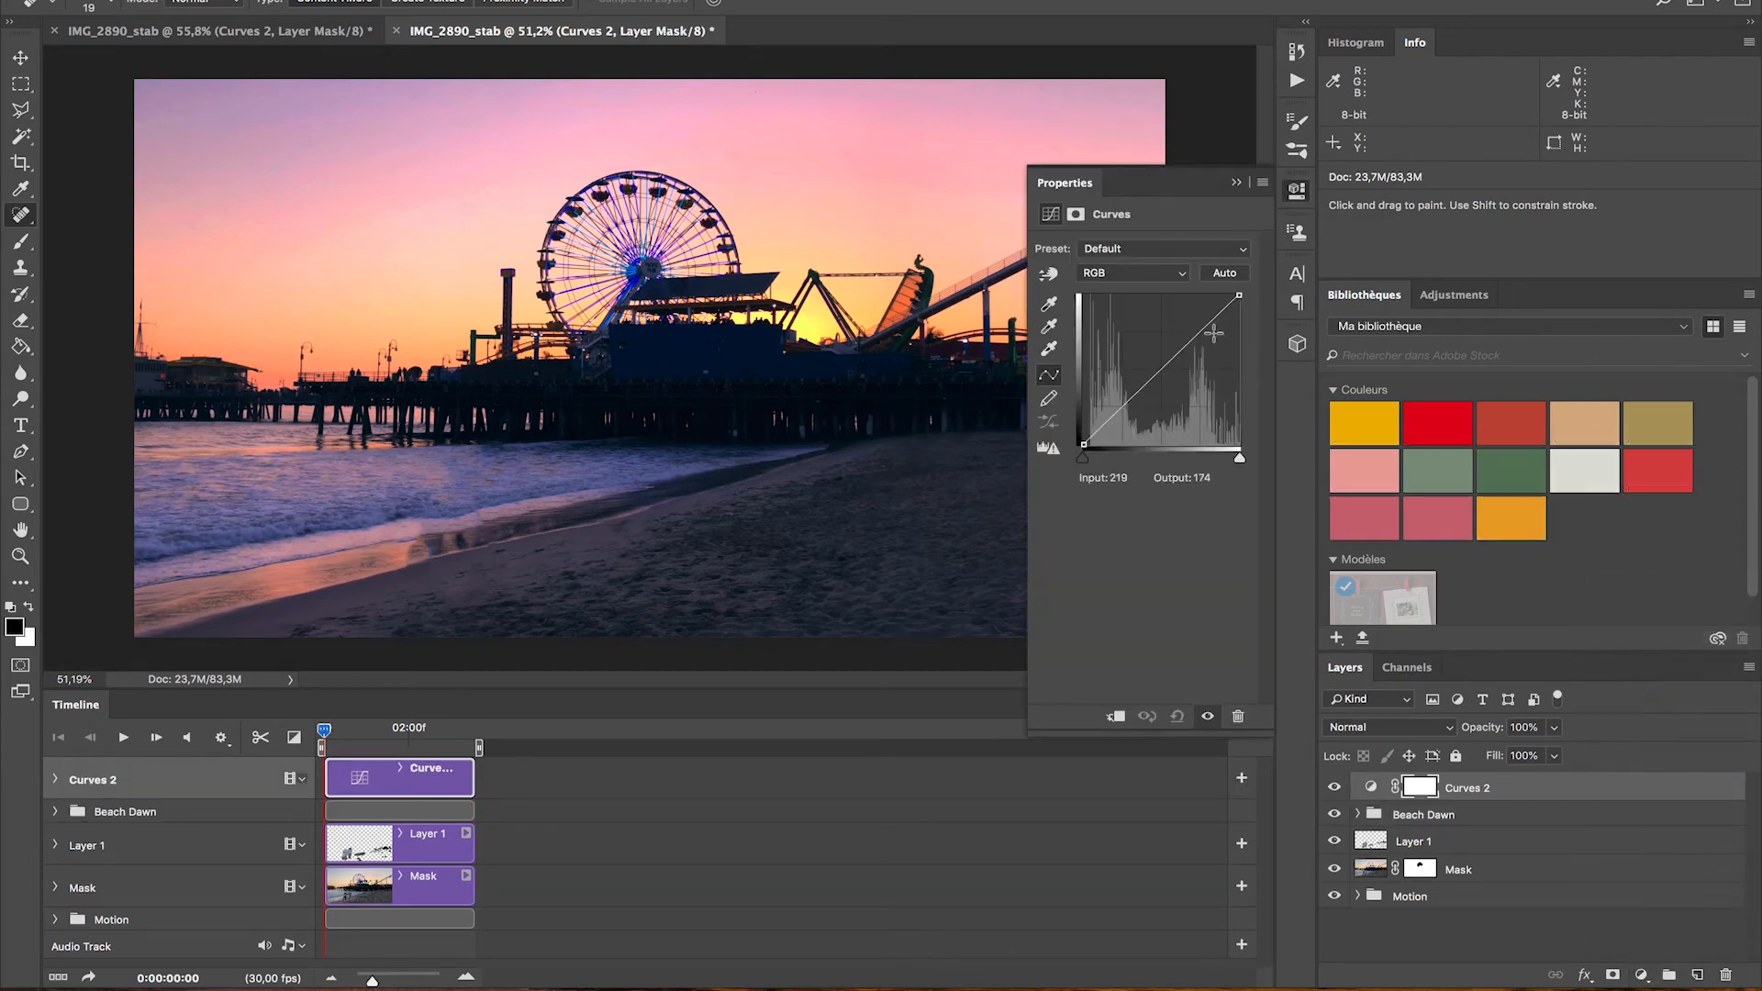
click(1239, 297)
drag(1239, 296, 1243, 307)
drag(1148, 391, 1126, 401)
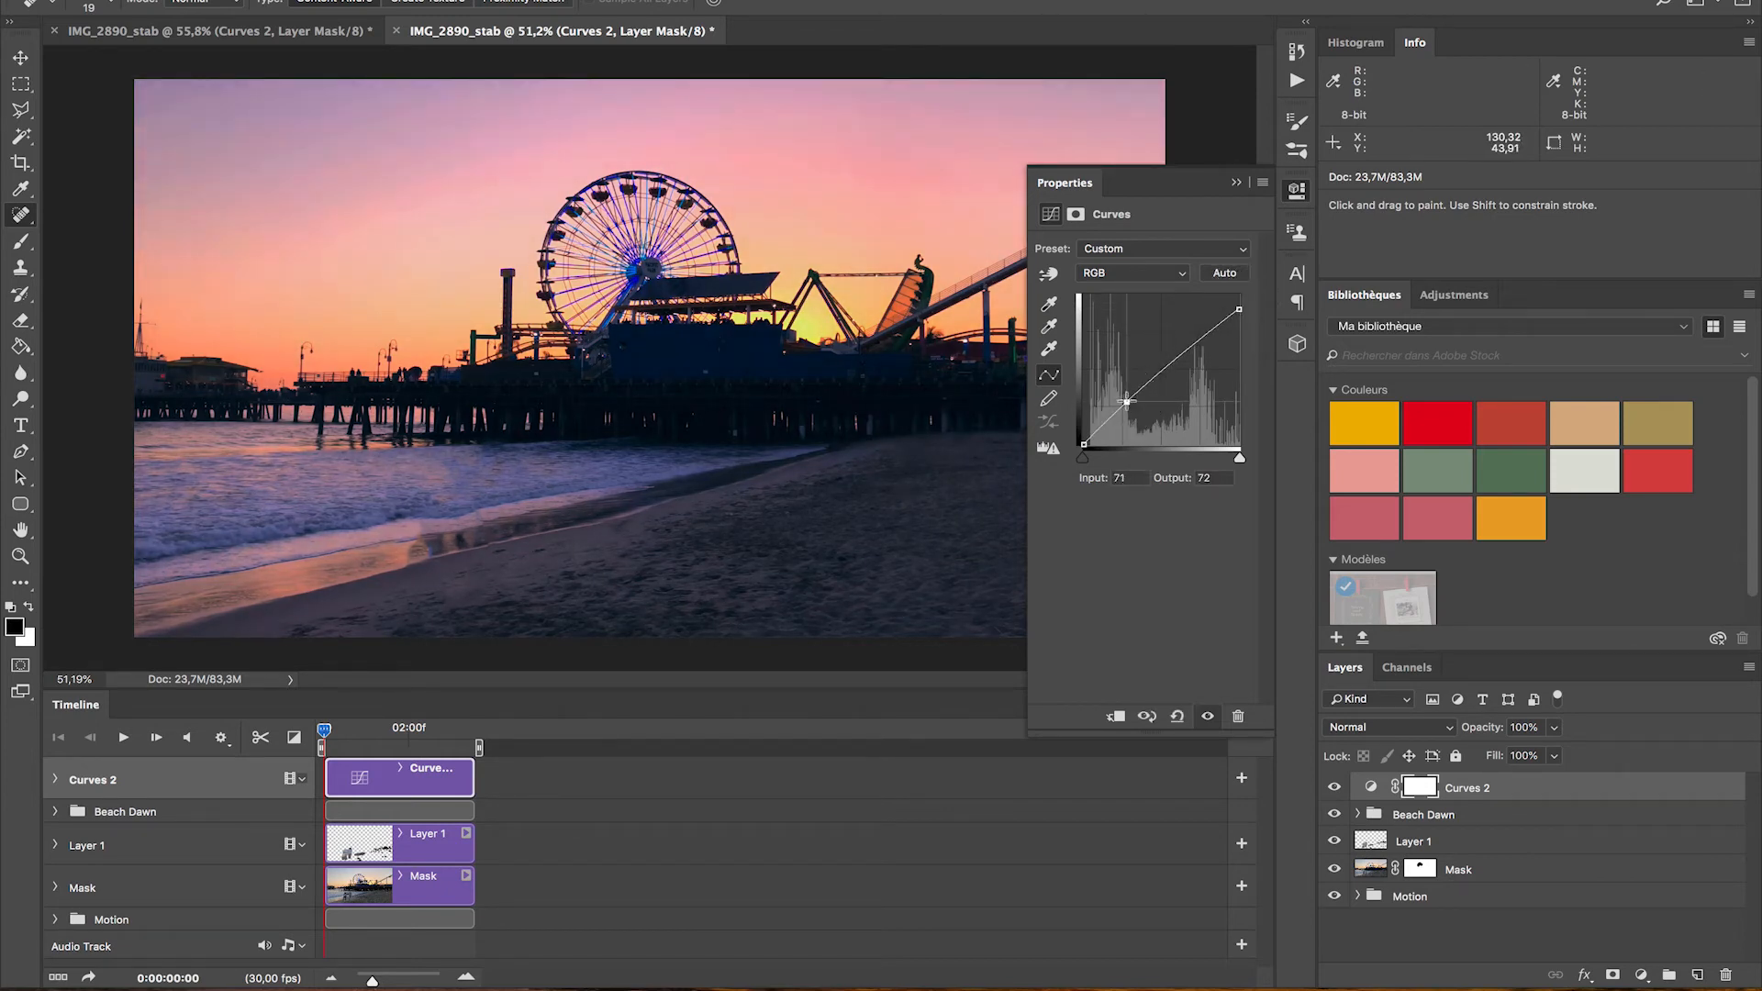
drag(1240, 308, 1207, 344)
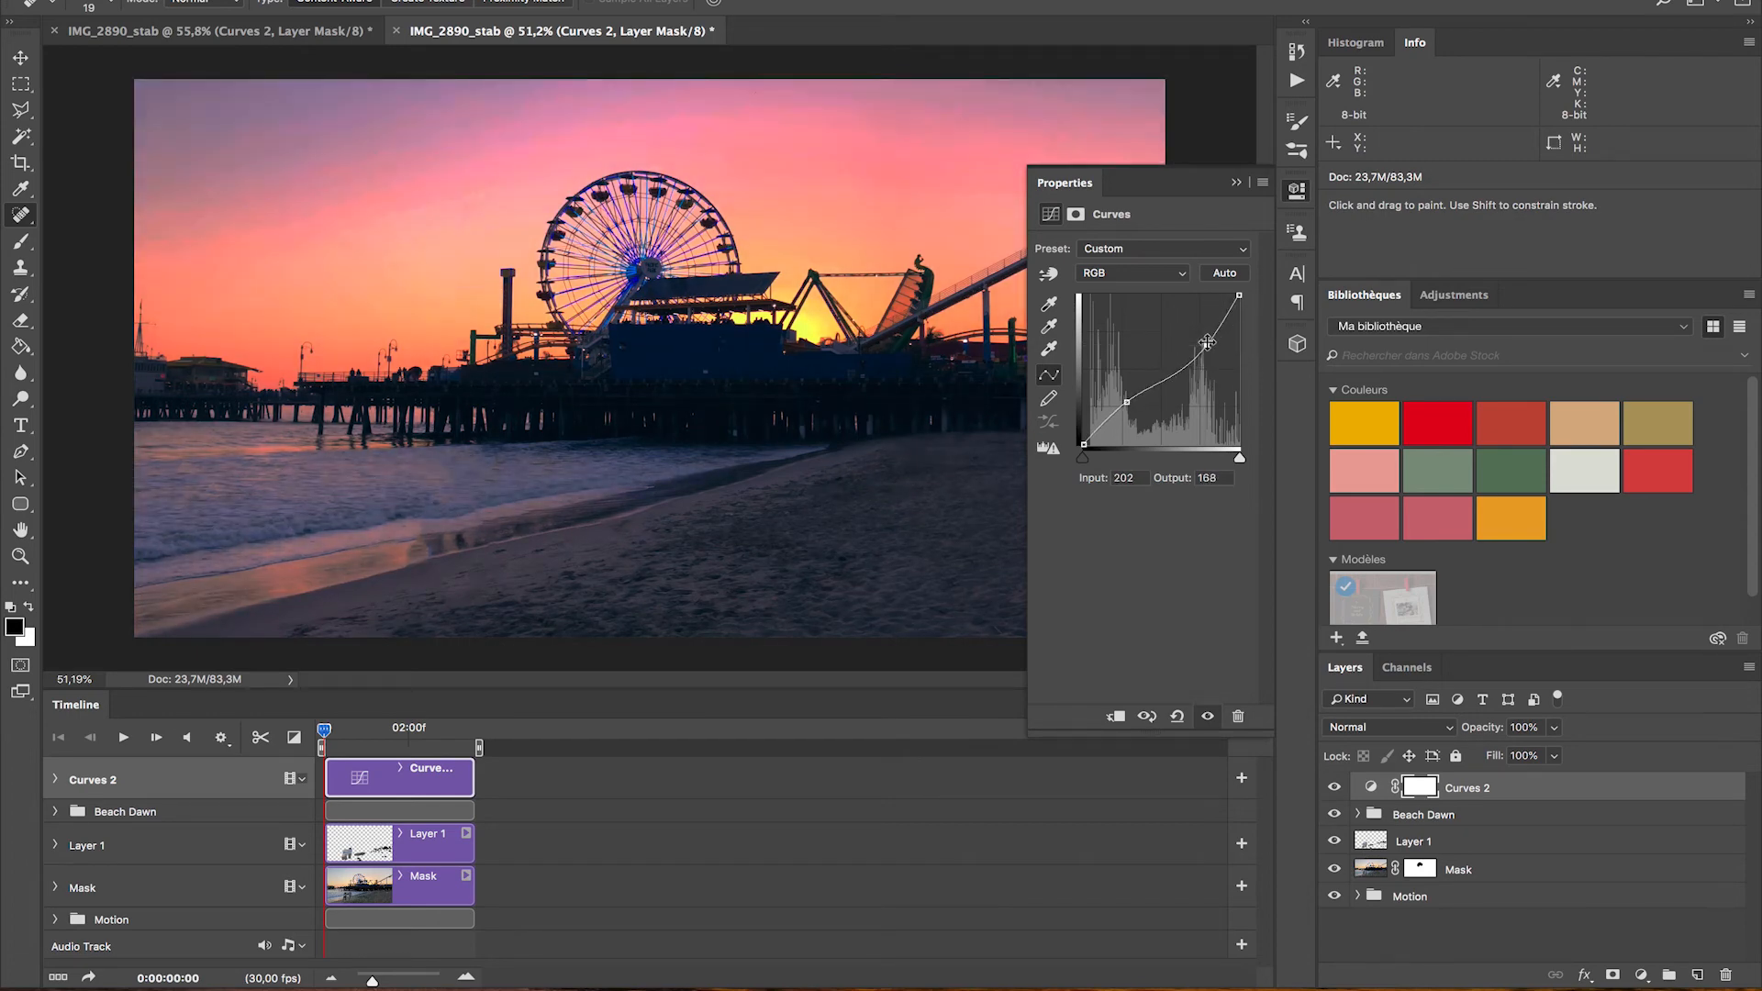
click(1239, 183)
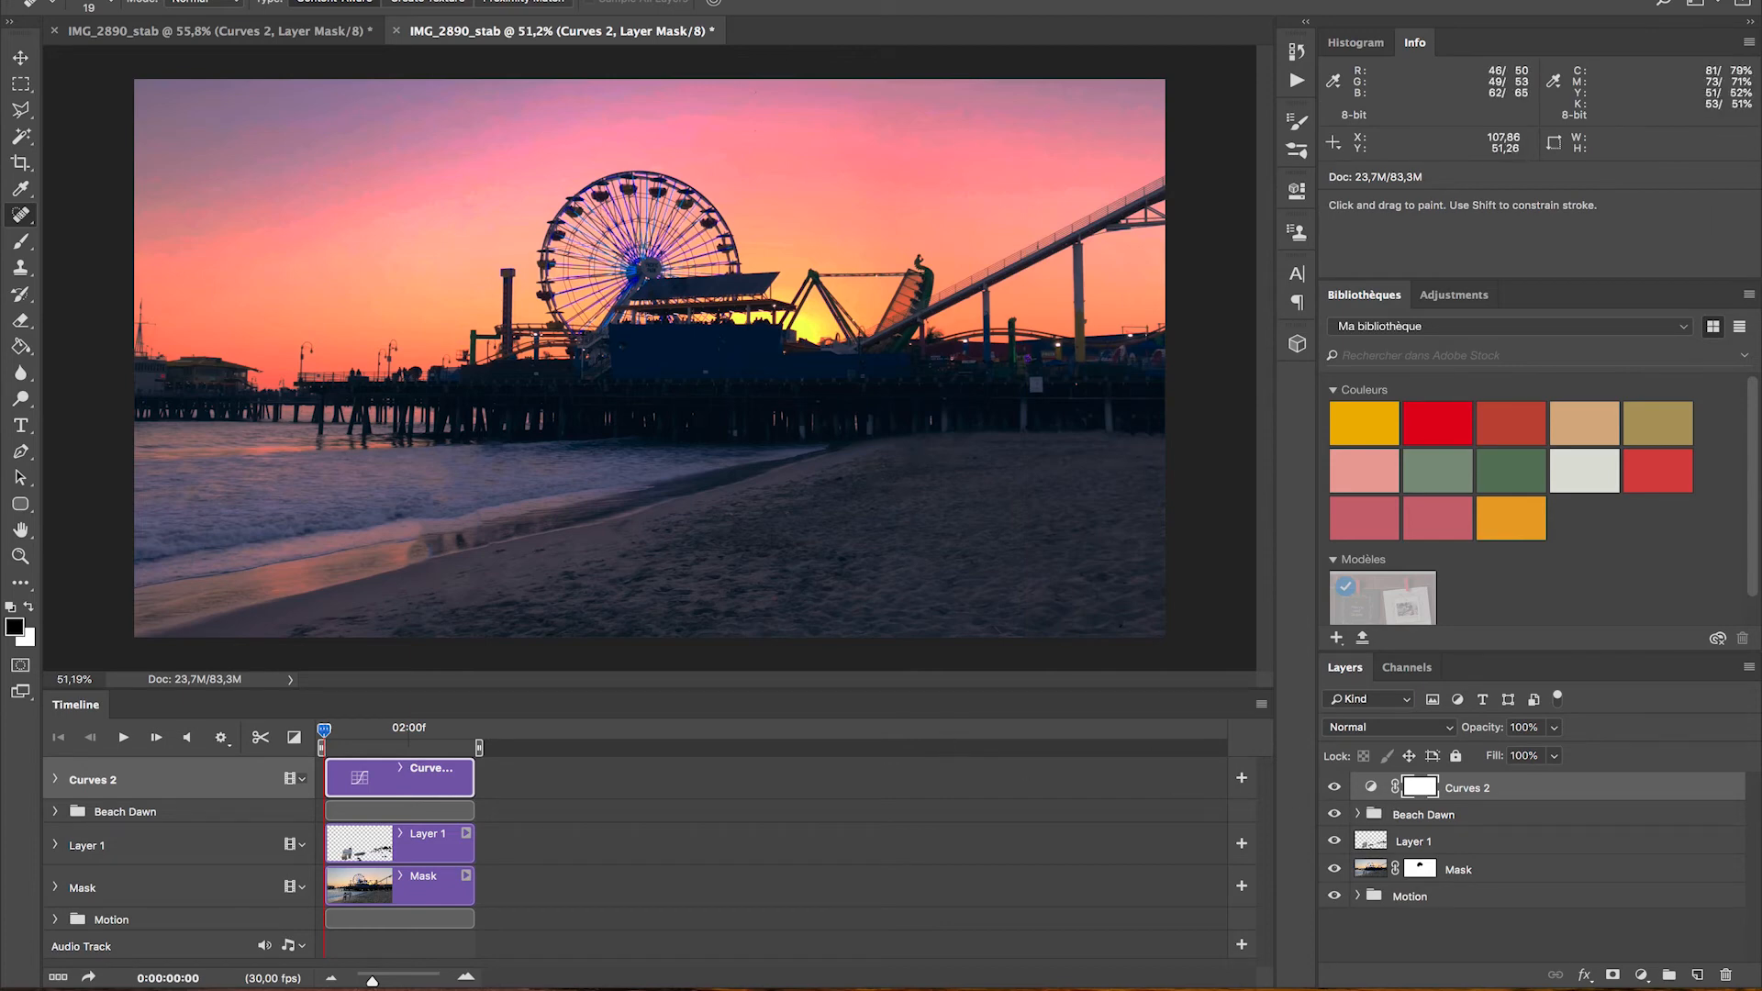
click(123, 738)
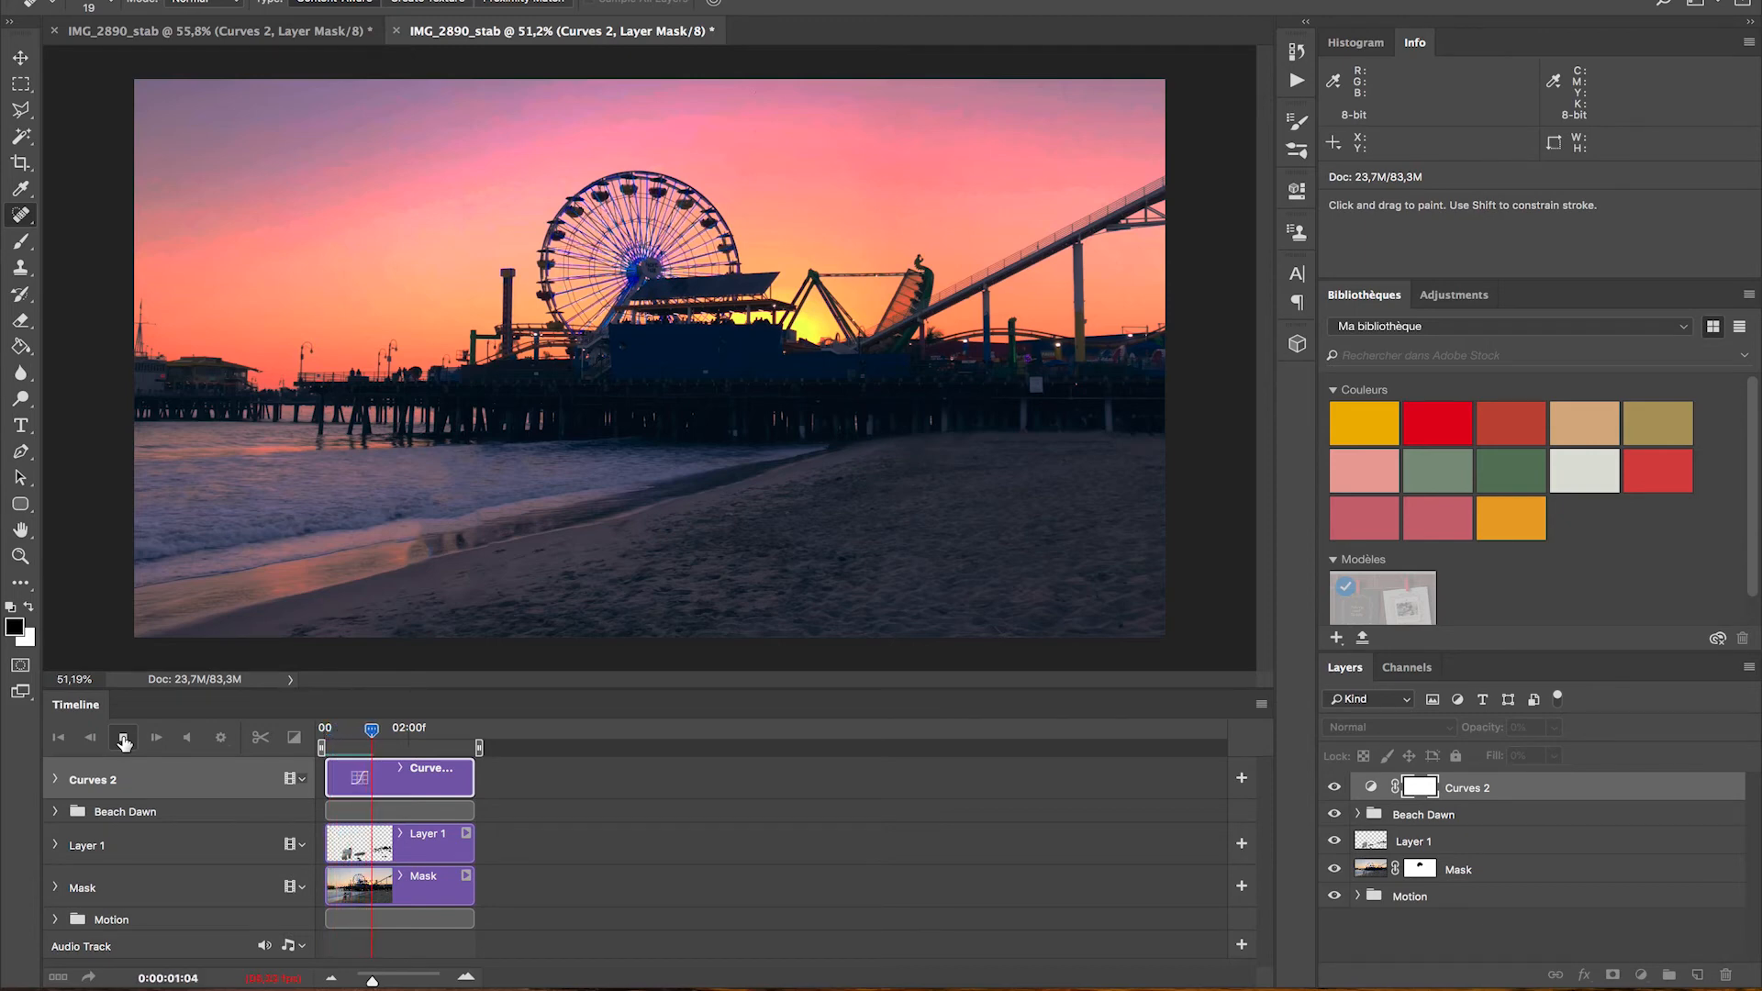
key(space)
Show the Mask layer's mask as a red overlay and brush black over the pavilion roof below the Ferris wheel
click(1424, 877)
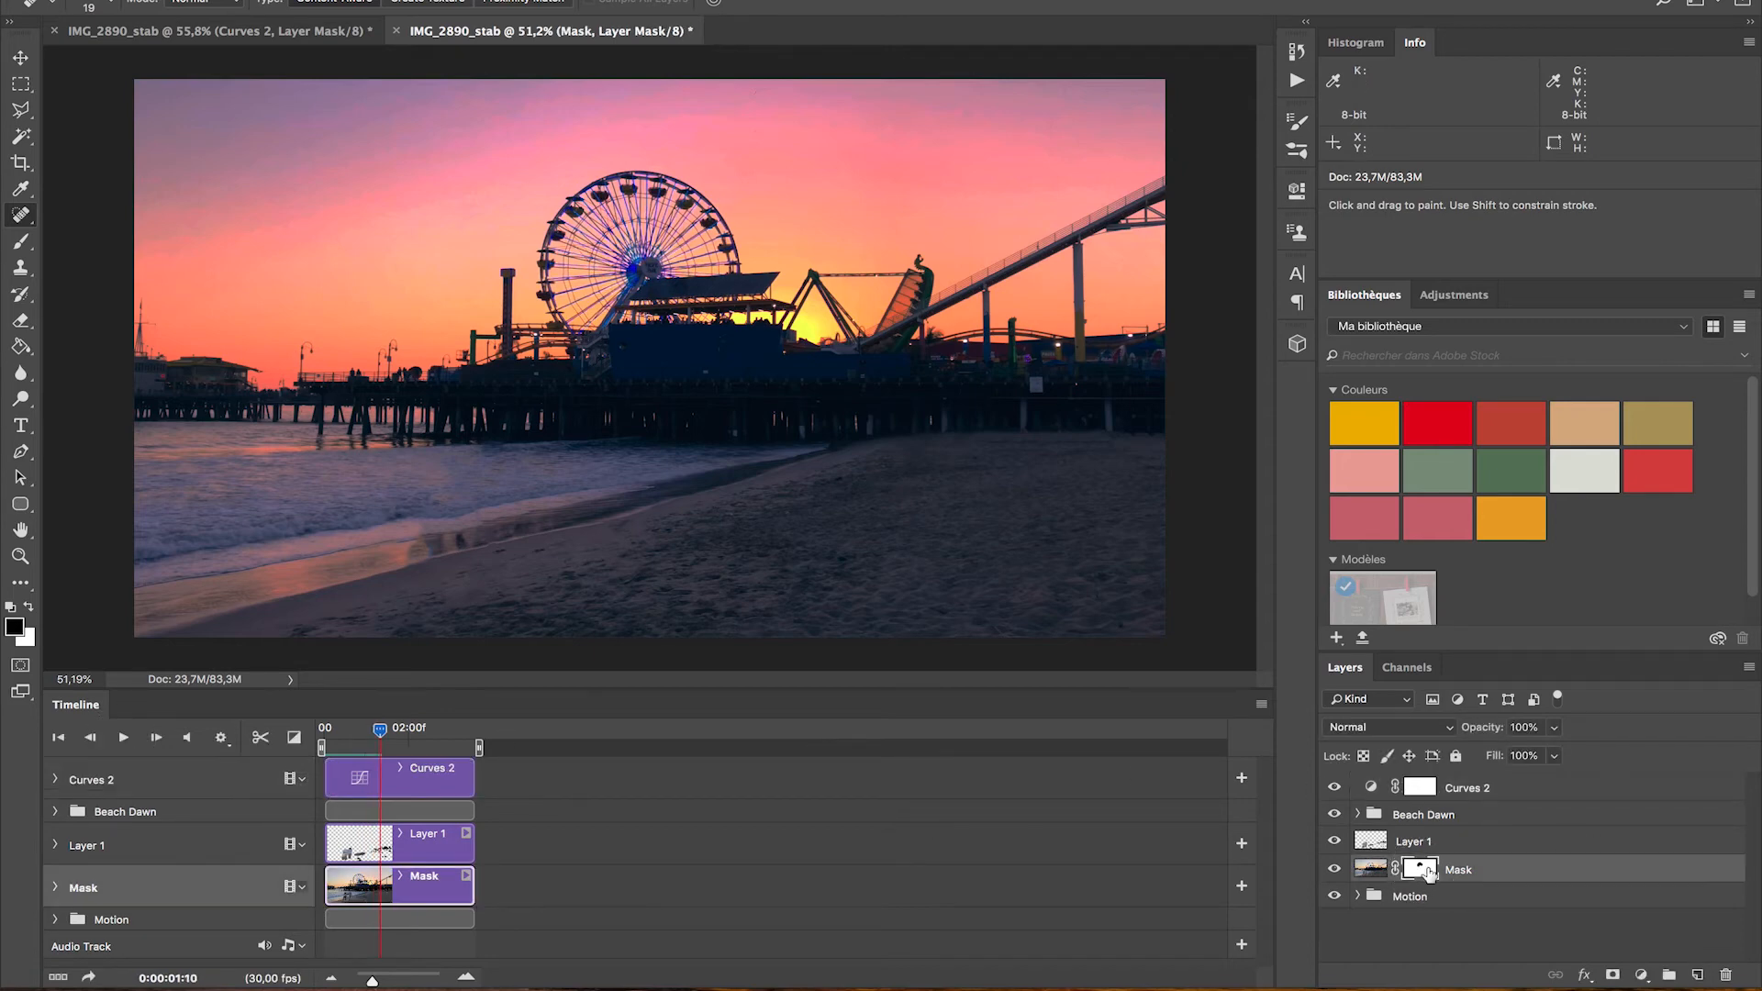
click(640, 256)
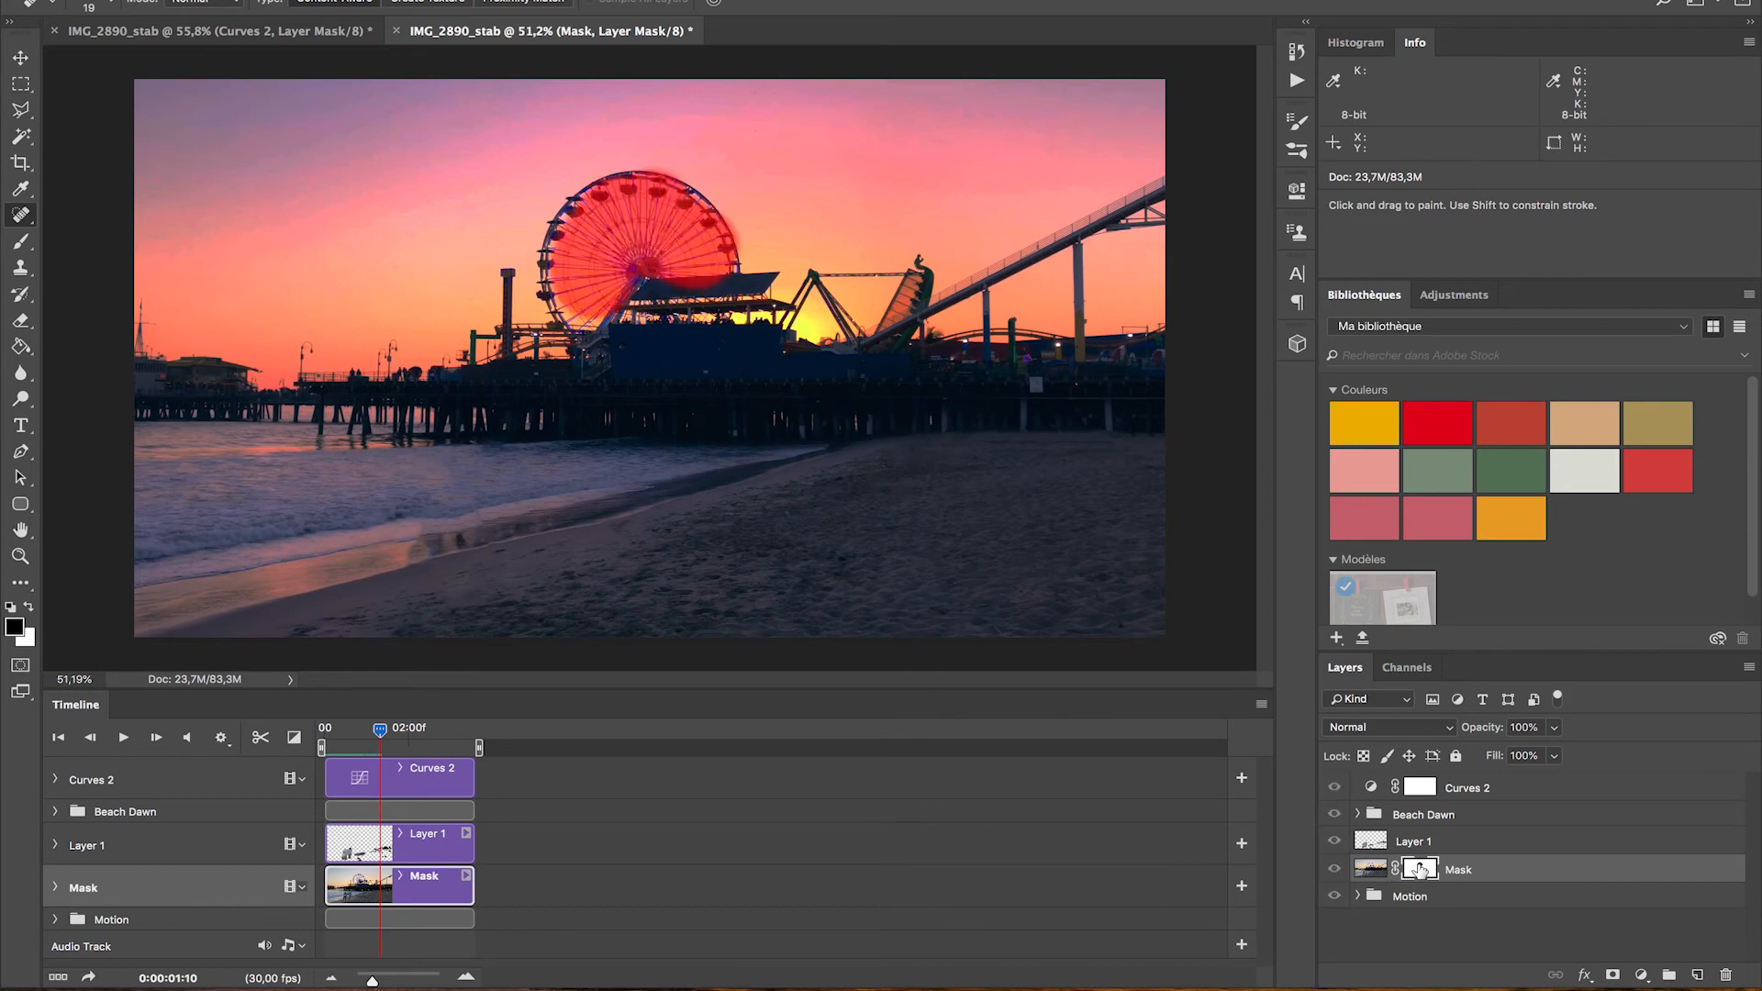
scroll(622, 307, up, 5)
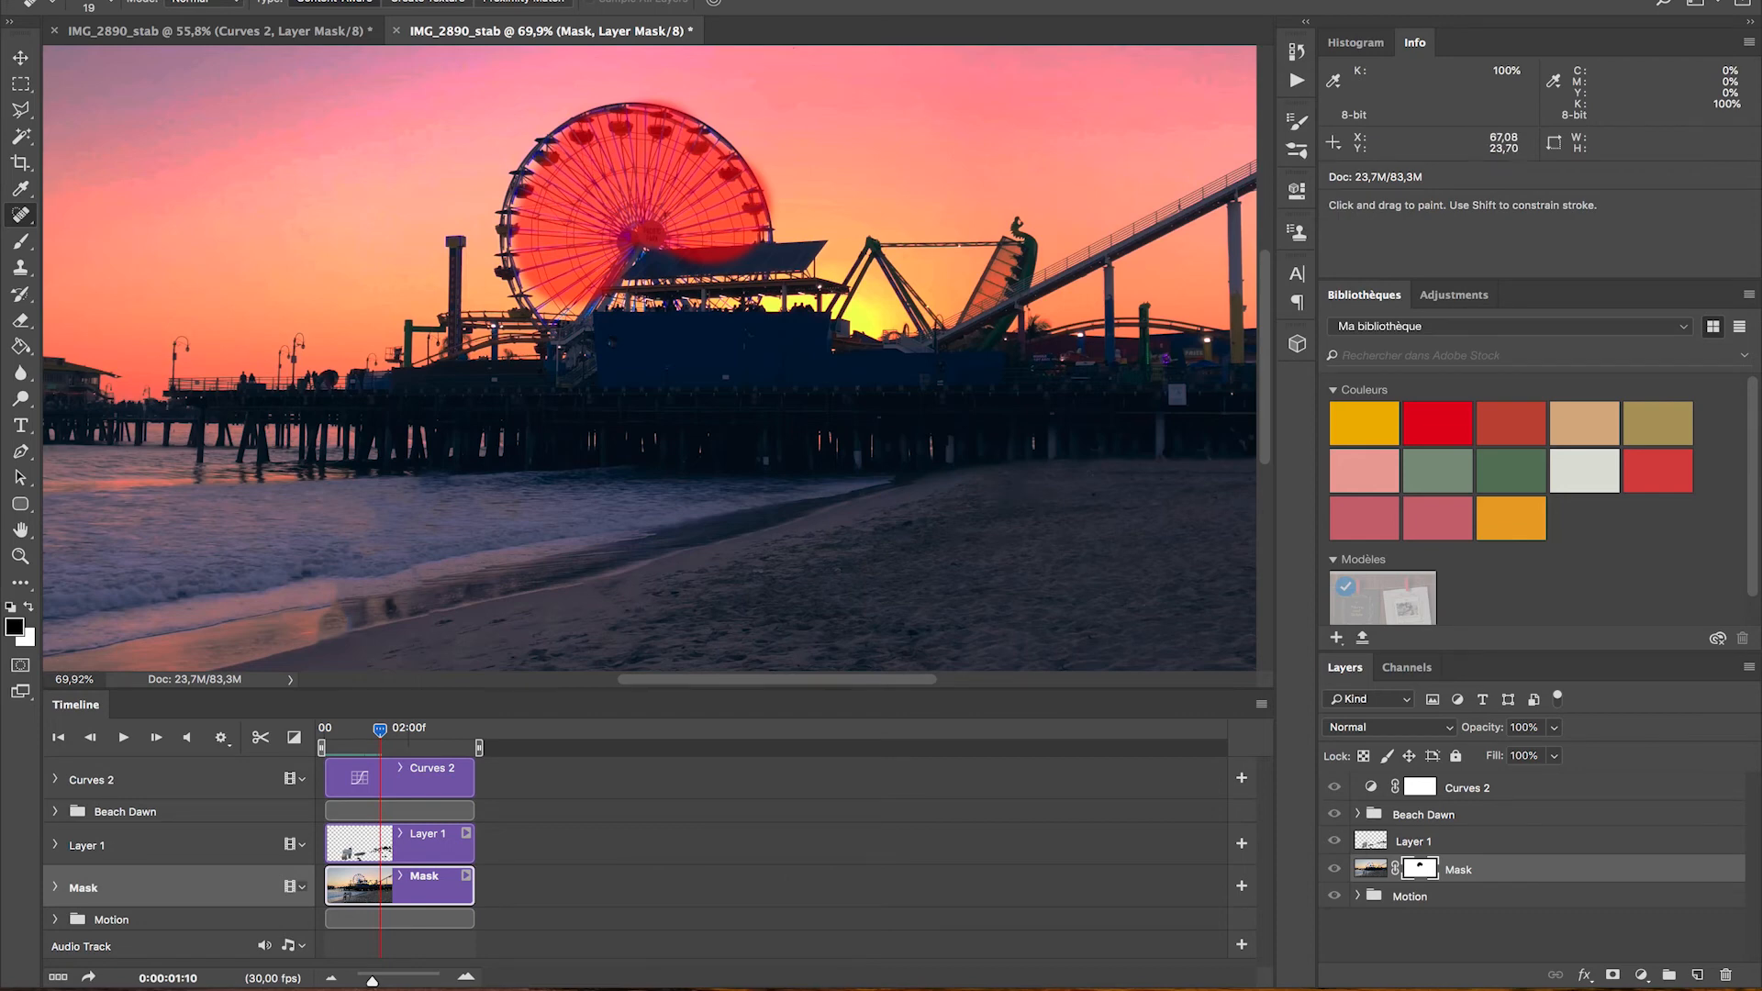
alt+shift+click(1421, 870)
alt+shift+click(1421, 869)
right_click(20, 242)
click(129, 244)
mouse_move(759, 279)
mouse_down()
mouse_move(686, 279)
mouse_move(711, 261)
mouse_up()
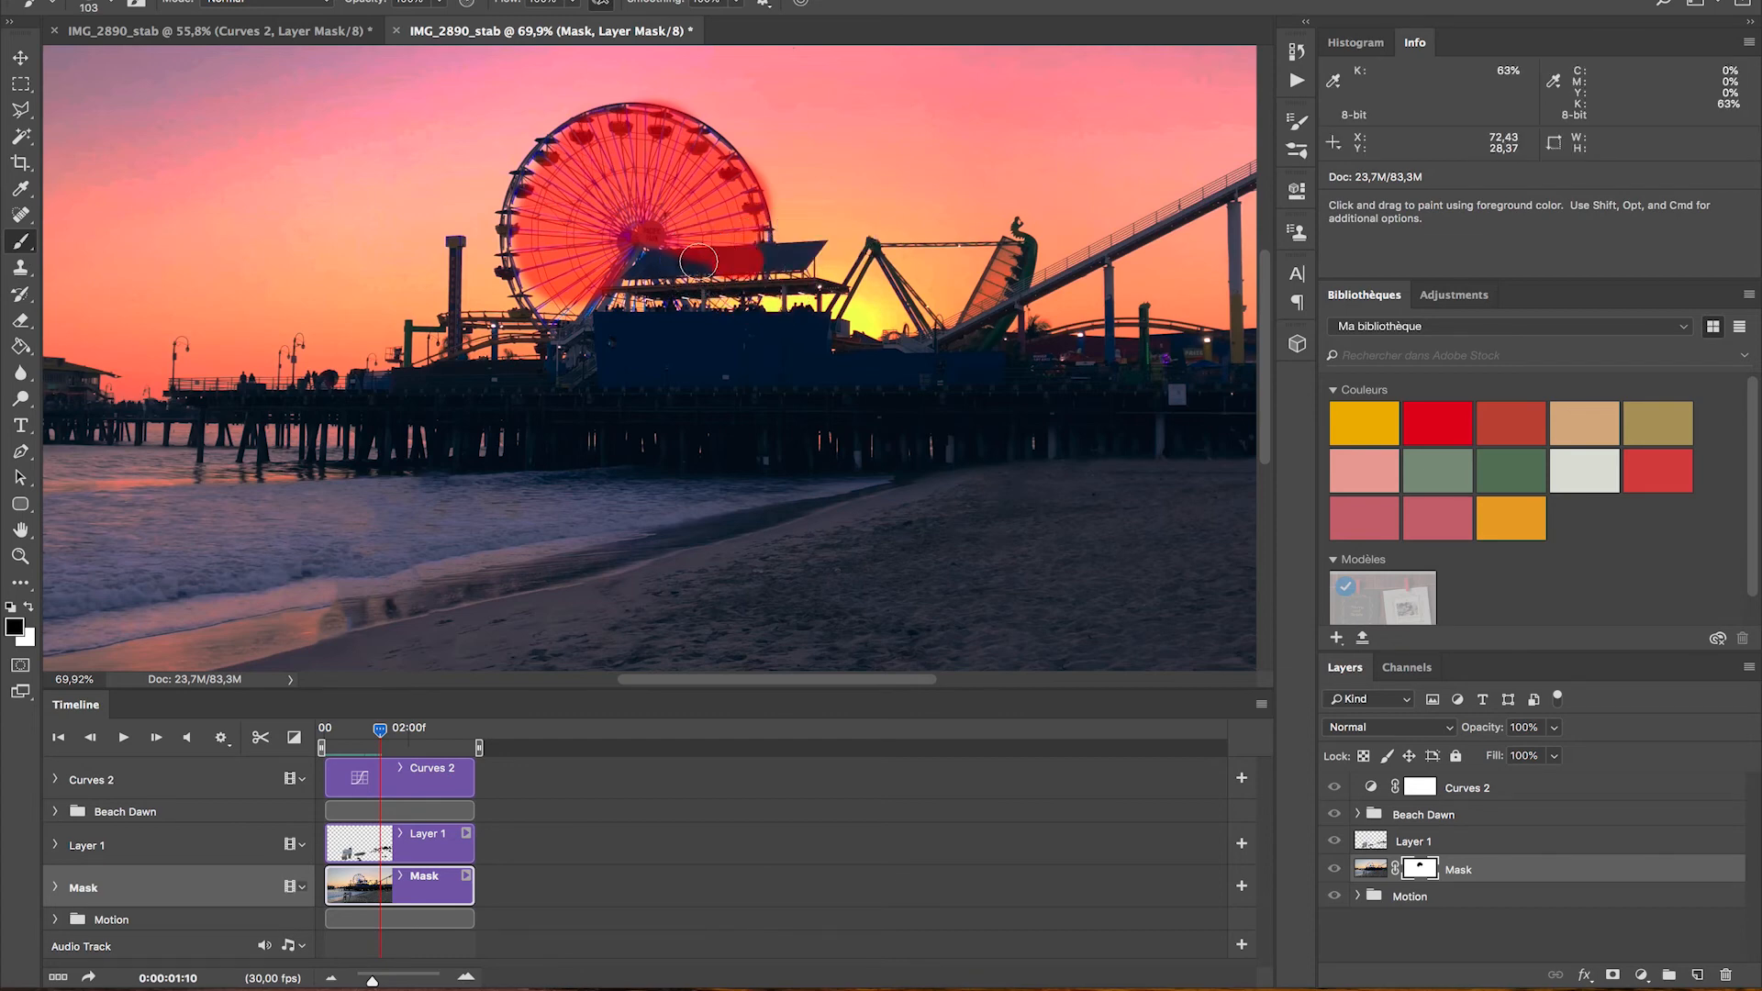
Brush the pavilion roof white and the wheel's lower-left edge black on the layer mask, and hide the red overlay
click(31, 608)
click(29, 609)
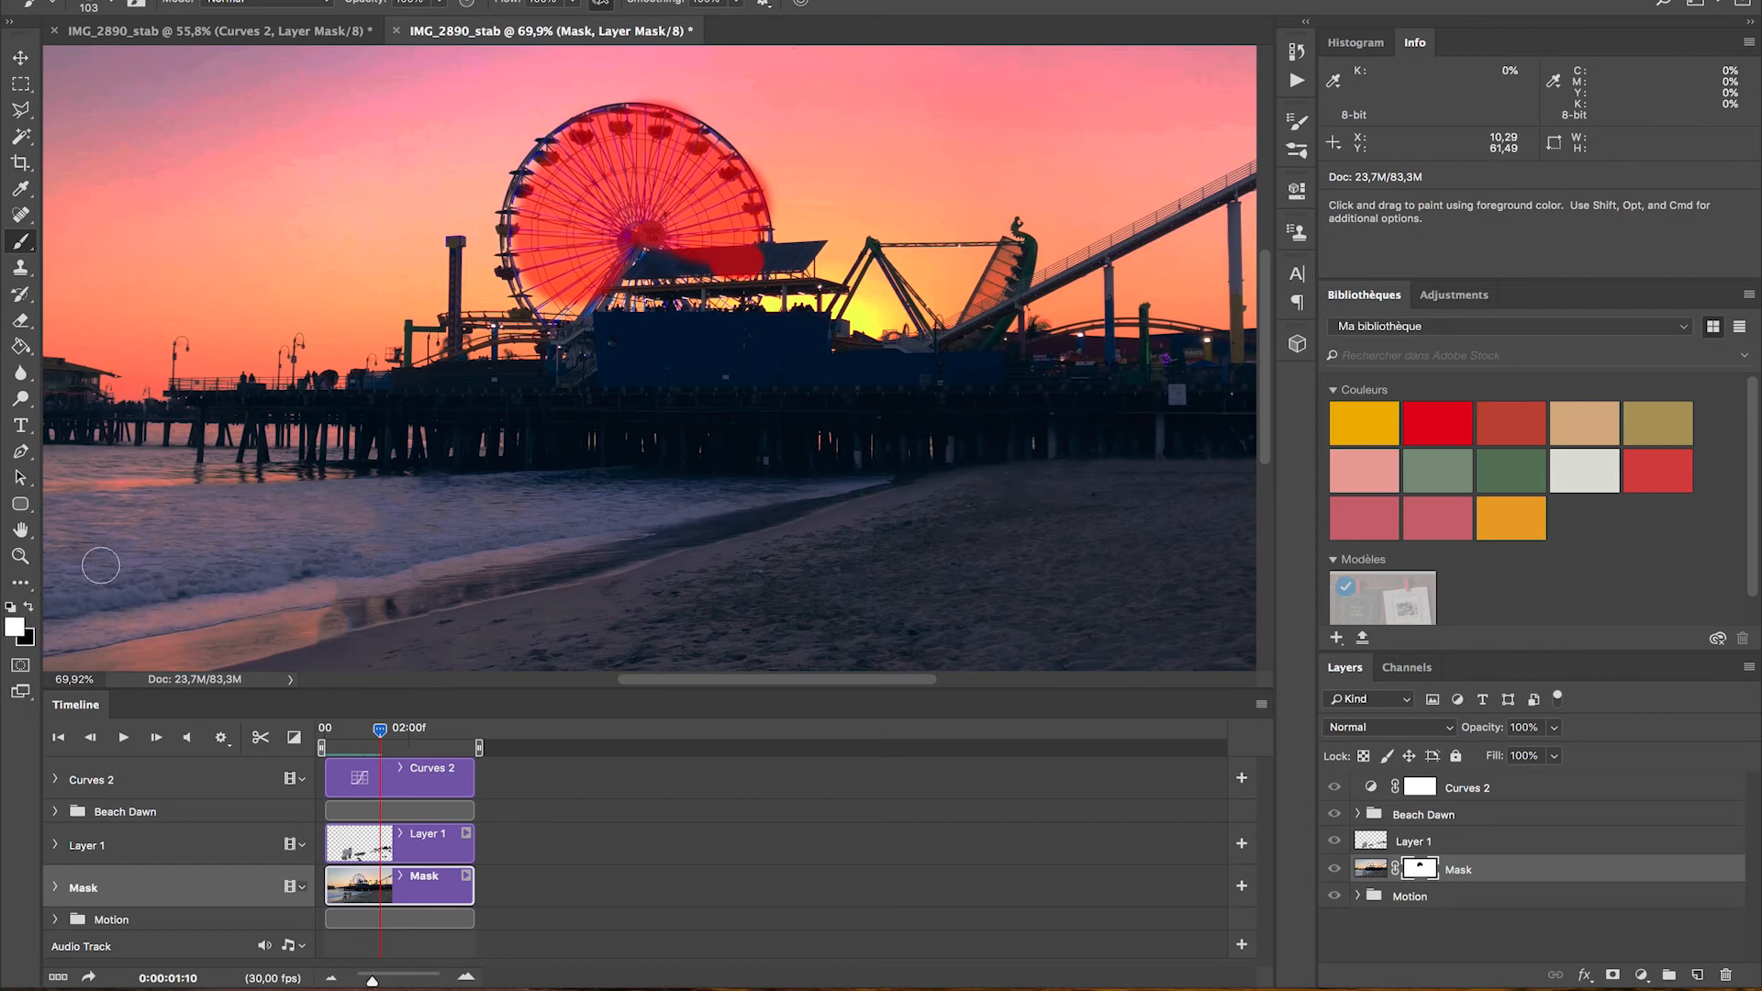
mouse_move(750, 271)
mouse_down()
mouse_move(711, 261)
mouse_move(795, 256)
mouse_move(615, 275)
mouse_up()
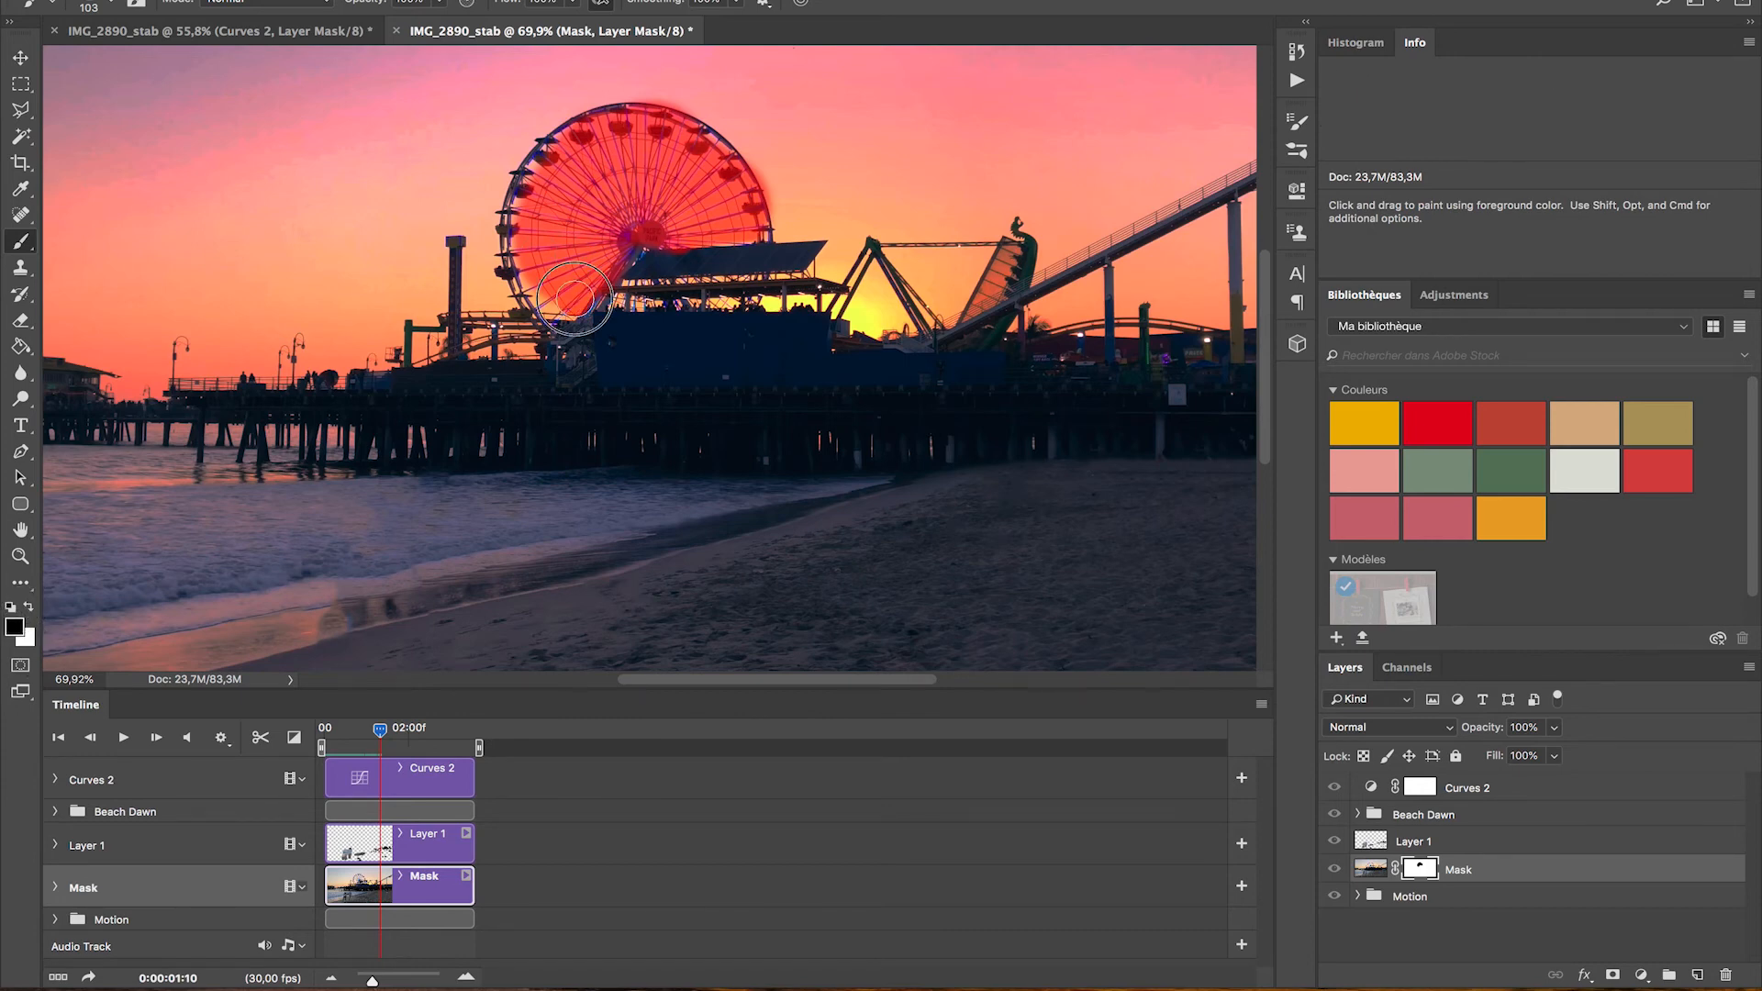
mouse_move(545, 293)
mouse_down()
mouse_move(567, 324)
mouse_move(535, 220)
mouse_move(561, 175)
mouse_move(537, 190)
mouse_move(583, 147)
mouse_move(543, 174)
mouse_move(582, 134)
mouse_move(522, 211)
mouse_move(539, 306)
mouse_up()
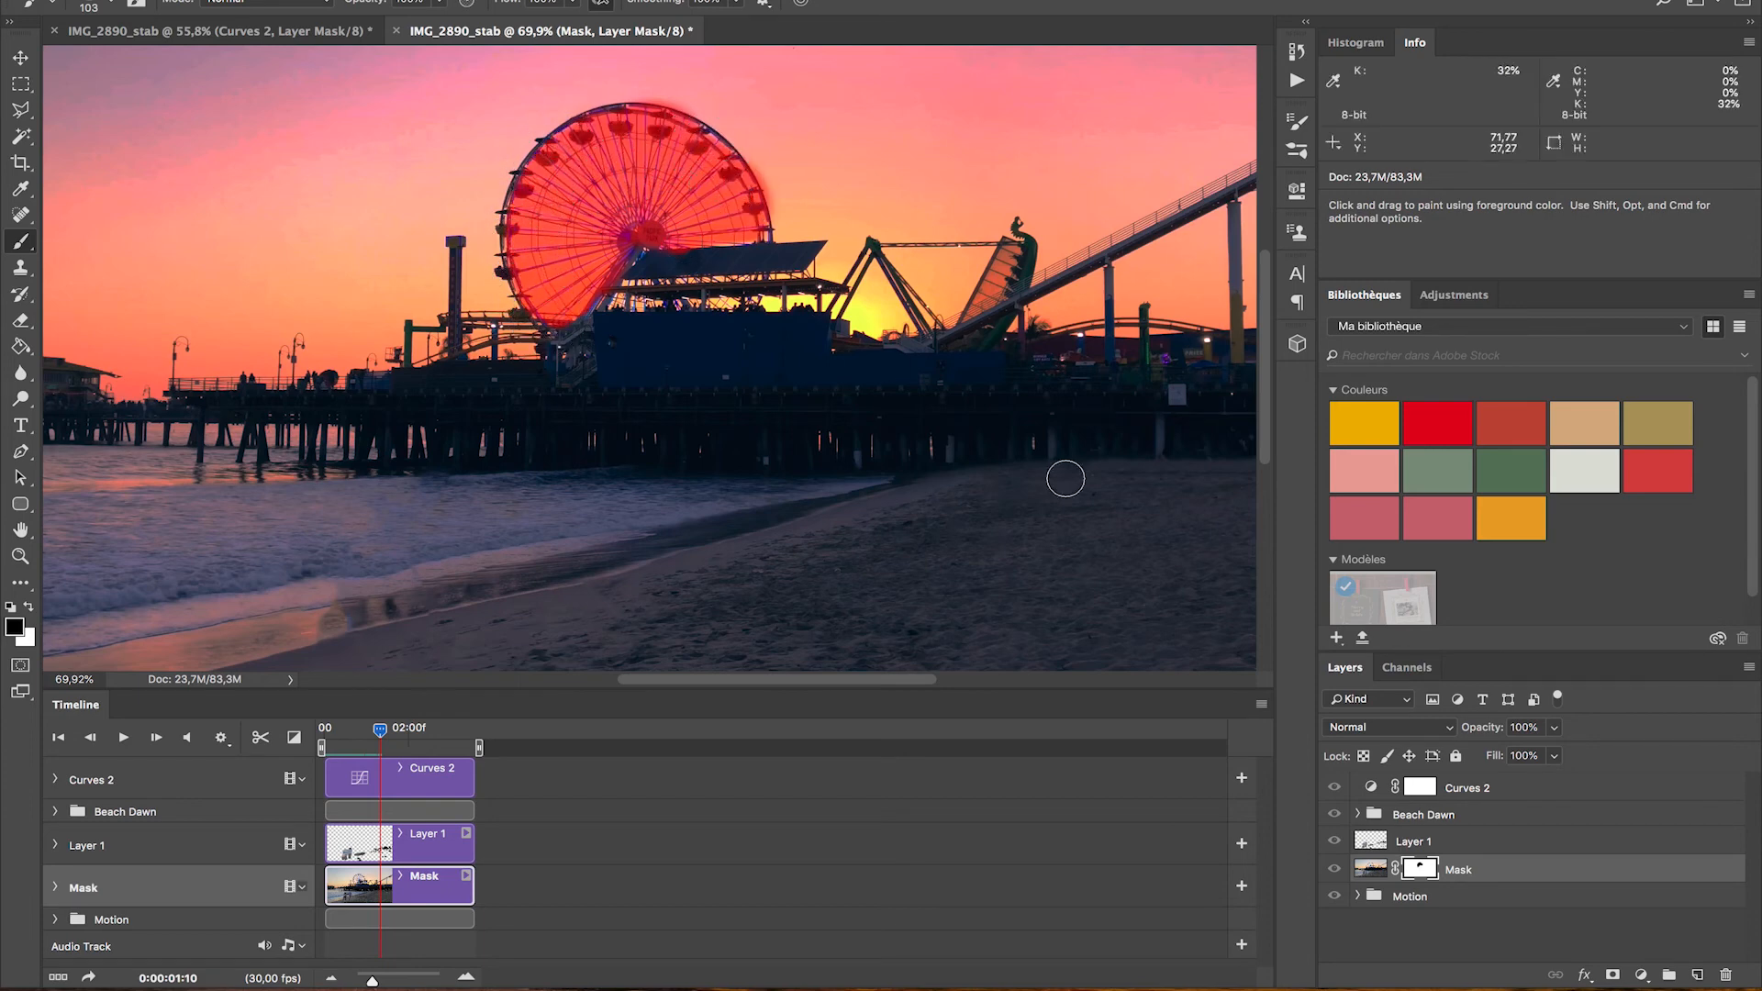
alt+shift+click(1423, 869)
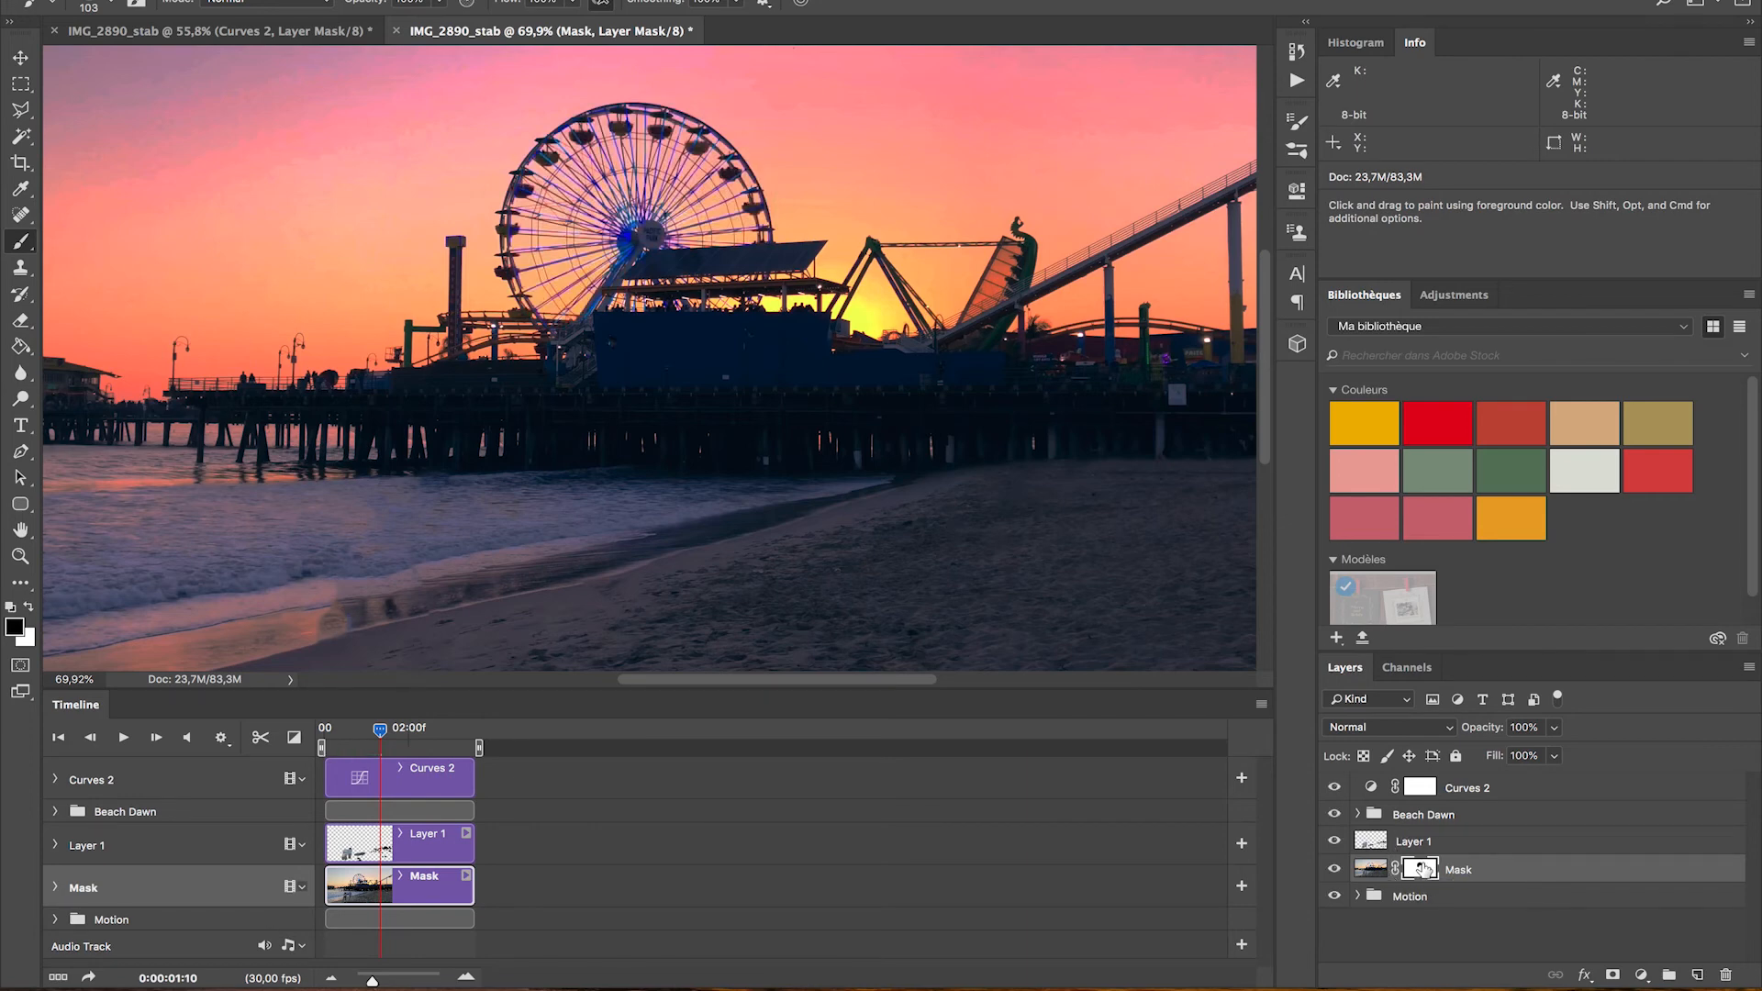
Crop the canvas from its right and bottom edges, removing the far end of the coaster track and a strip of foreground sand
scroll(862, 413, down, 5)
scroll(557, 404, up, 1)
click(20, 162)
drag(1125, 361, 1050, 361)
mouse_move(650, 609)
mouse_down()
mouse_move(649, 566)
mouse_move(651, 590)
mouse_up()
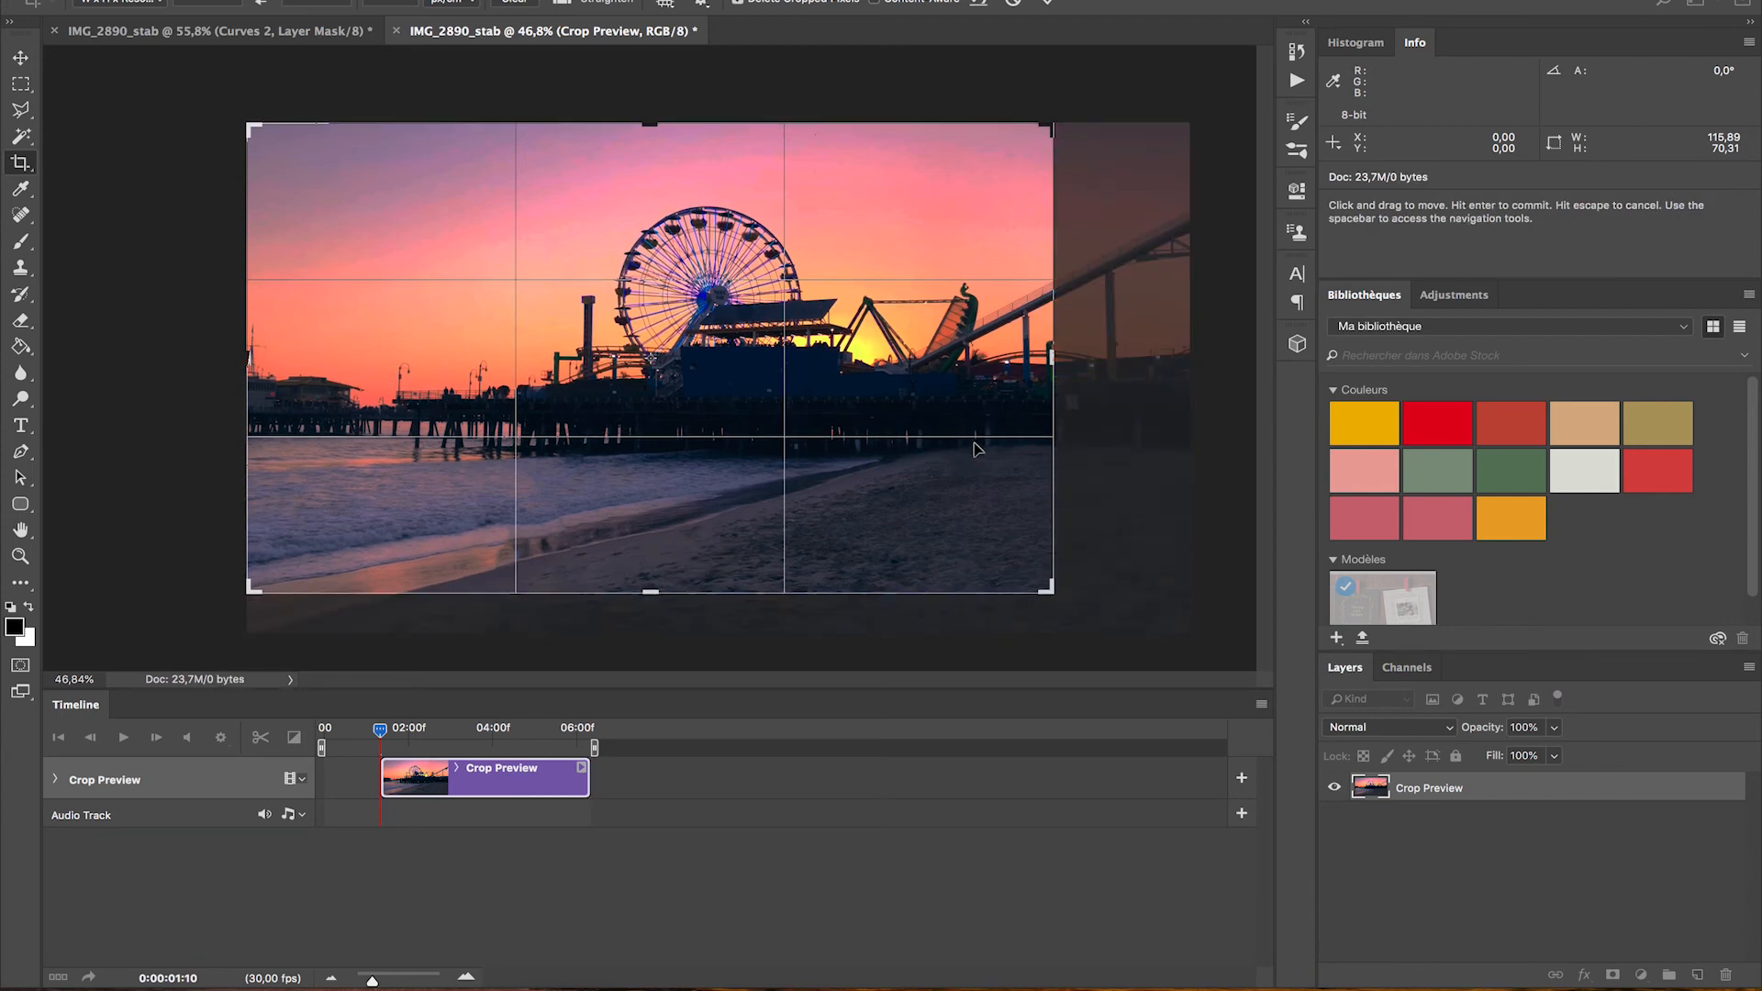
key(Return)
Preview the playback of the cropped cinemagraph
scroll(826, 464, down, 3)
click(126, 739)
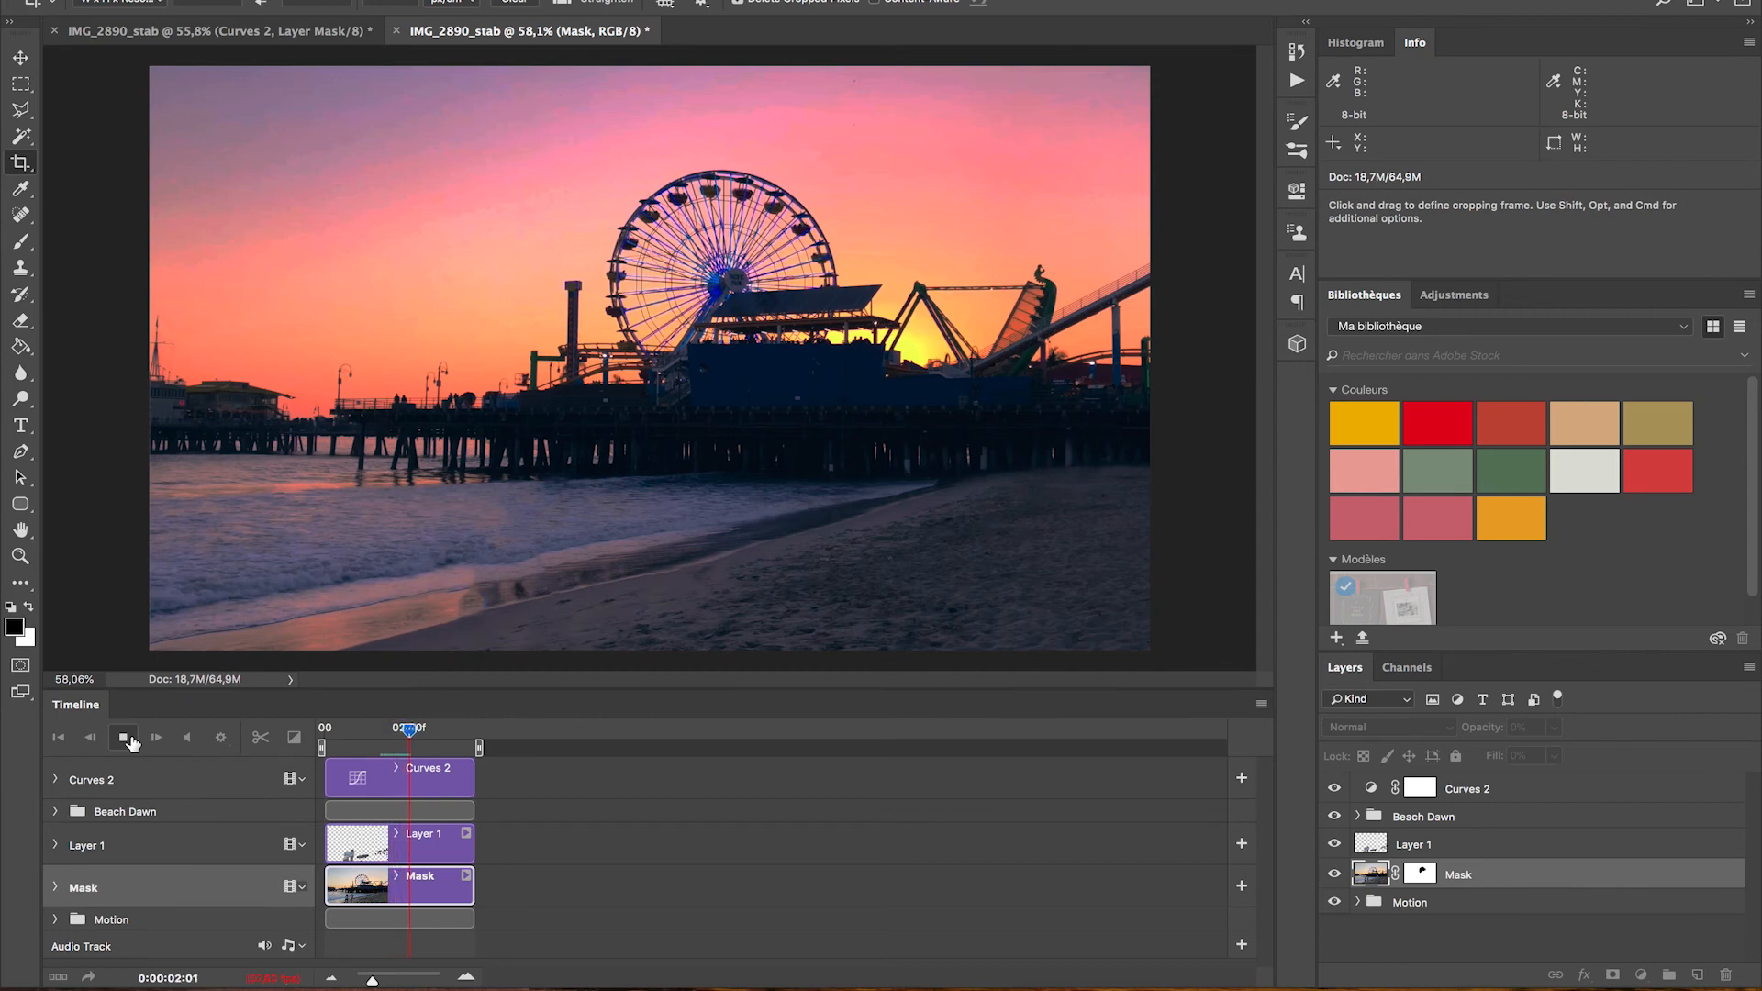
click(127, 739)
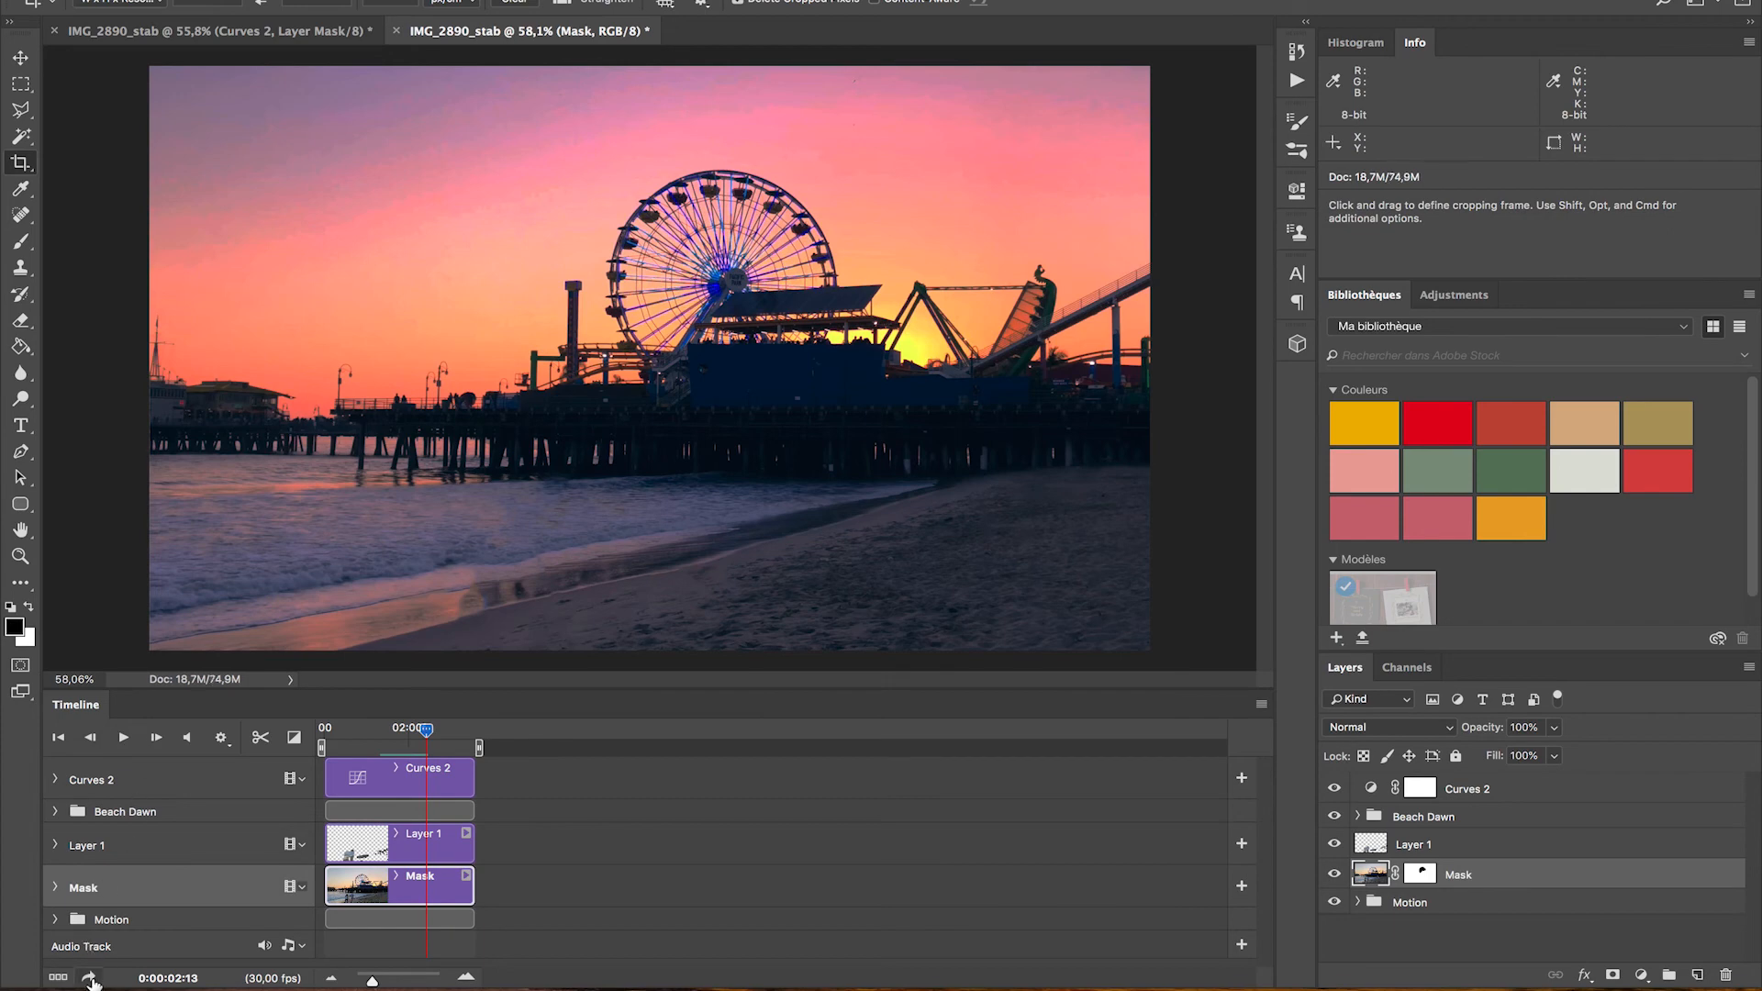
Render all frames to the Desktop as IMG_2890_stab_export.mp4 in H.264, High Quality, 1920 x 1080 at 30 fps
click(91, 978)
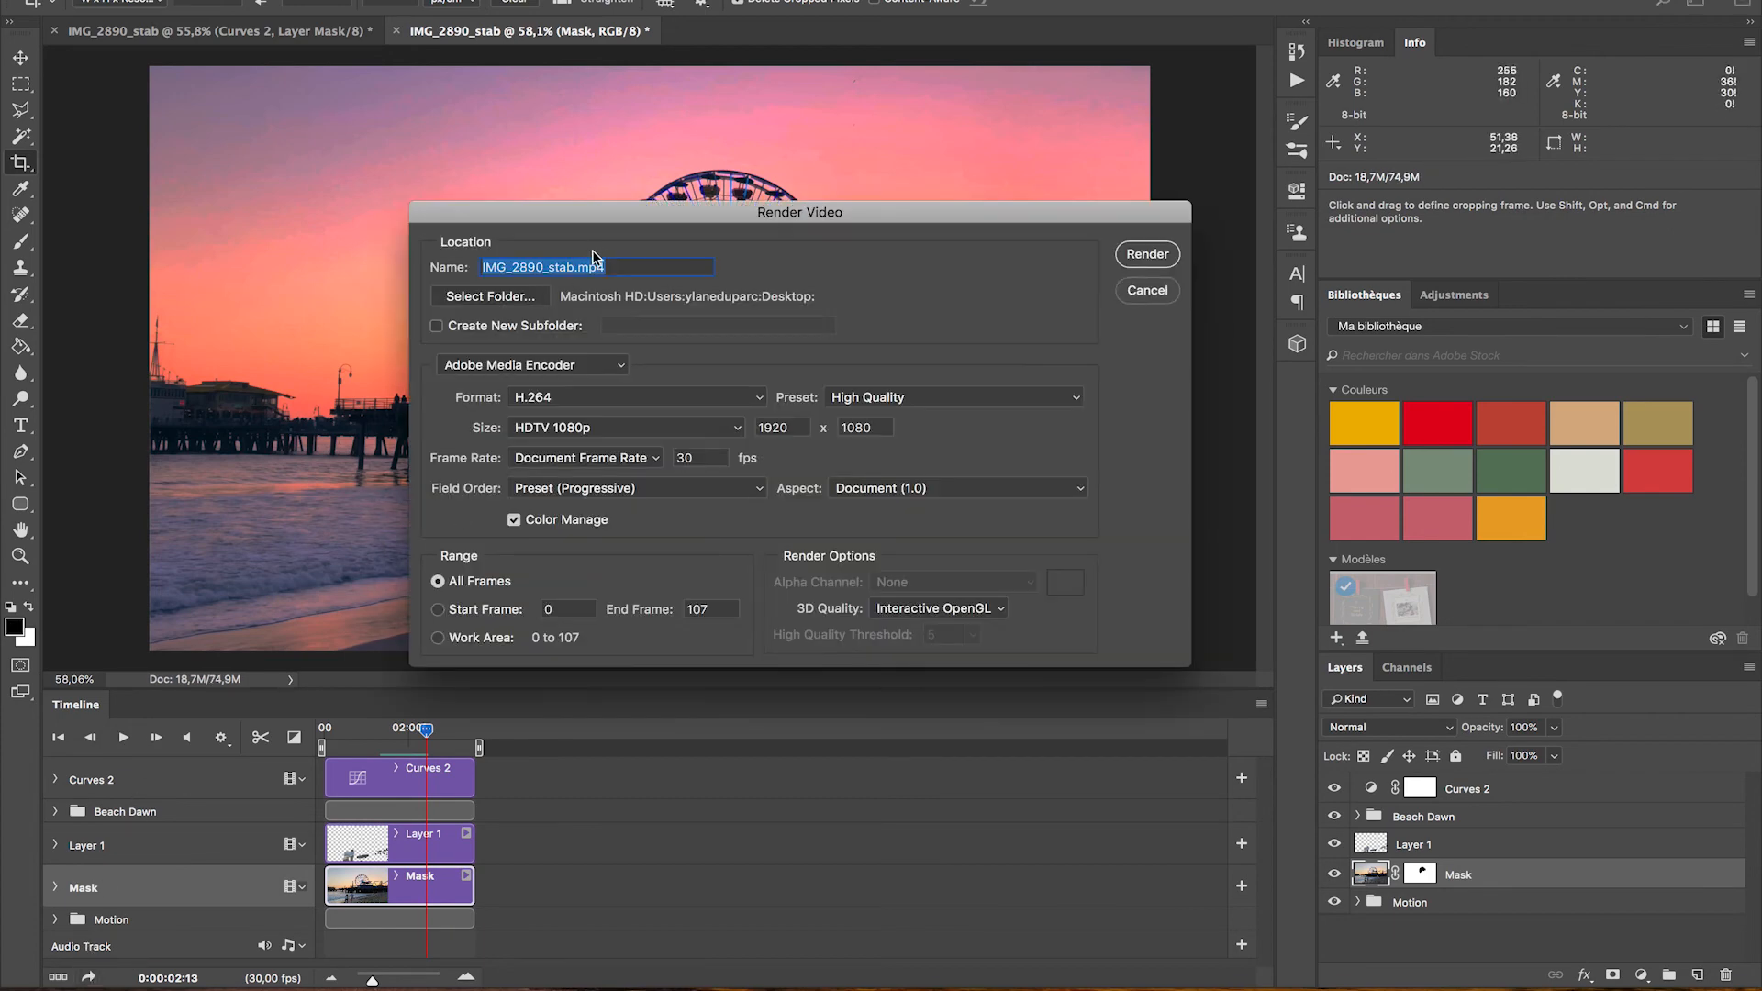
click(575, 268)
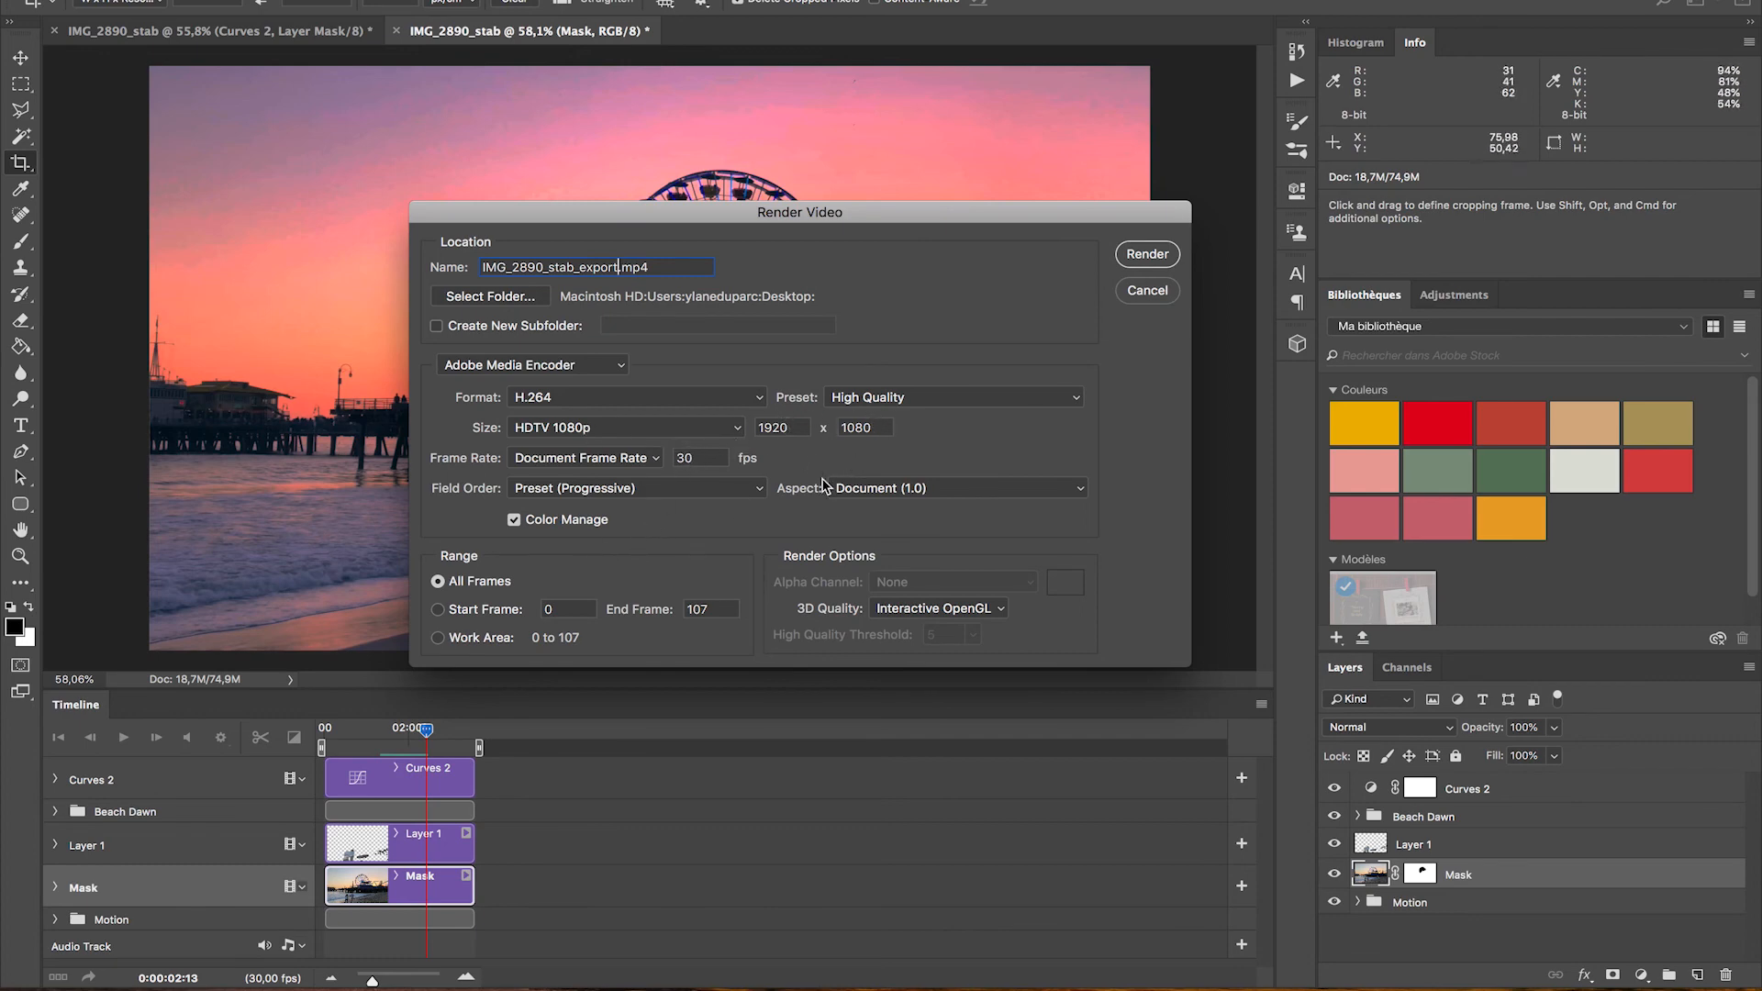
click(1148, 256)
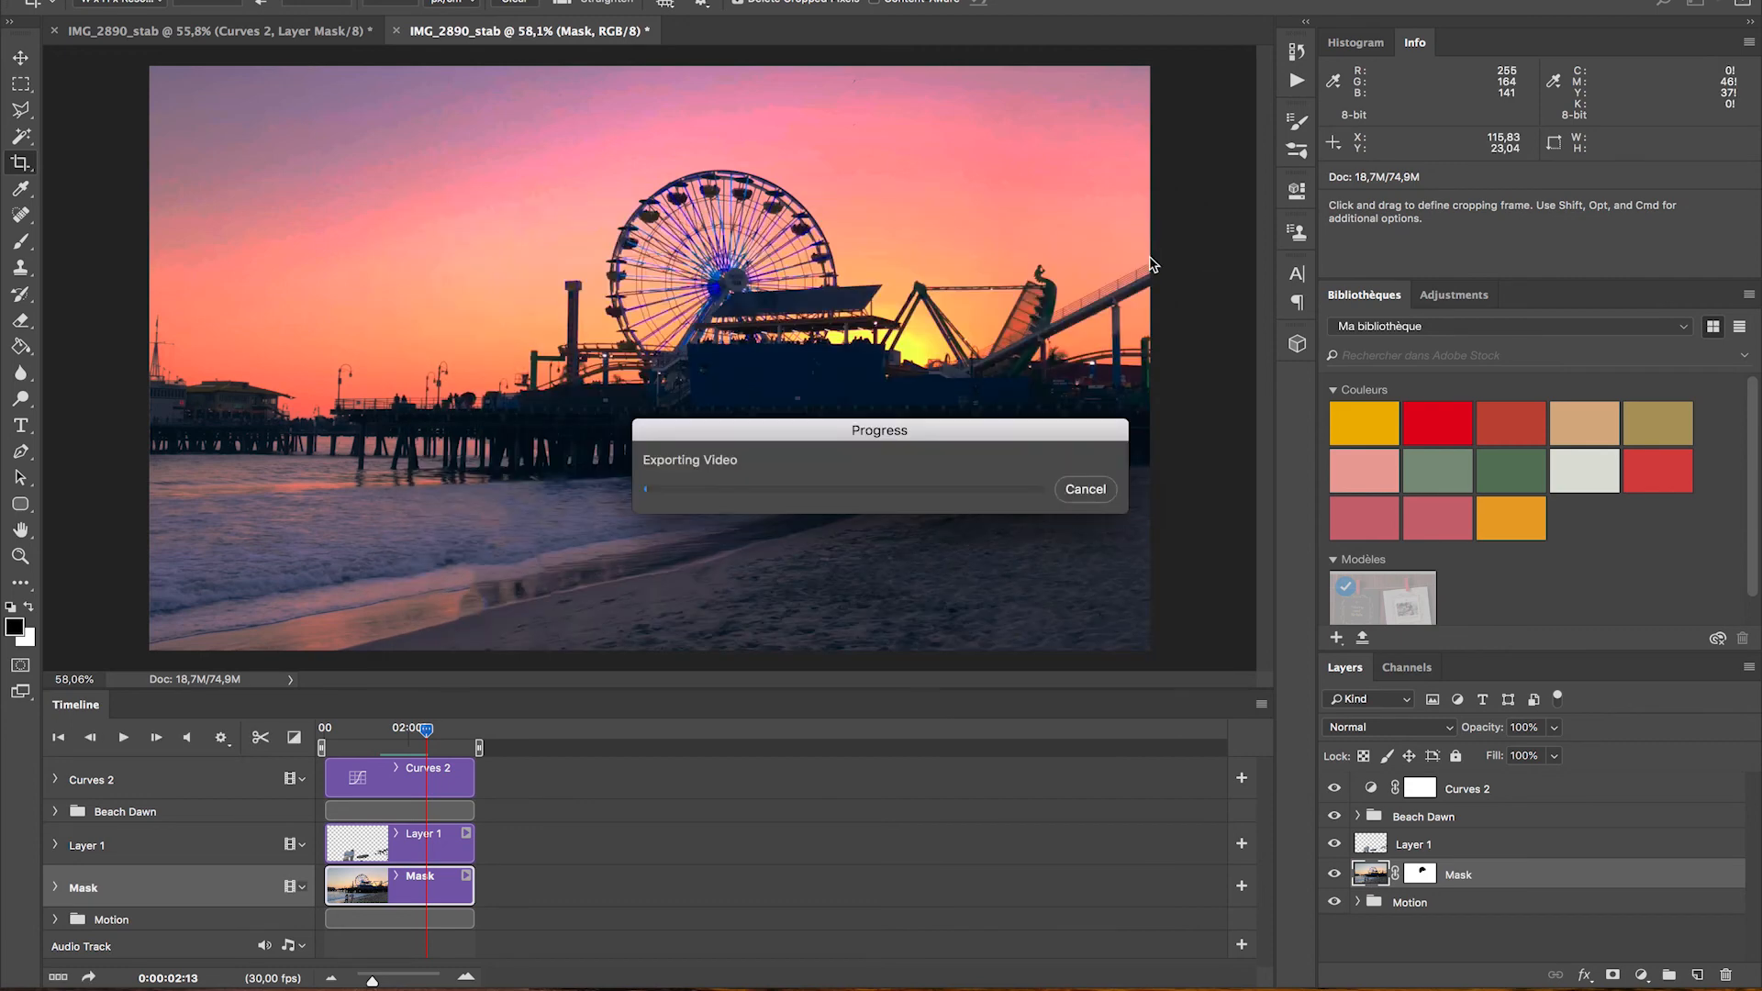
drag(1012, 439, 970, 390)
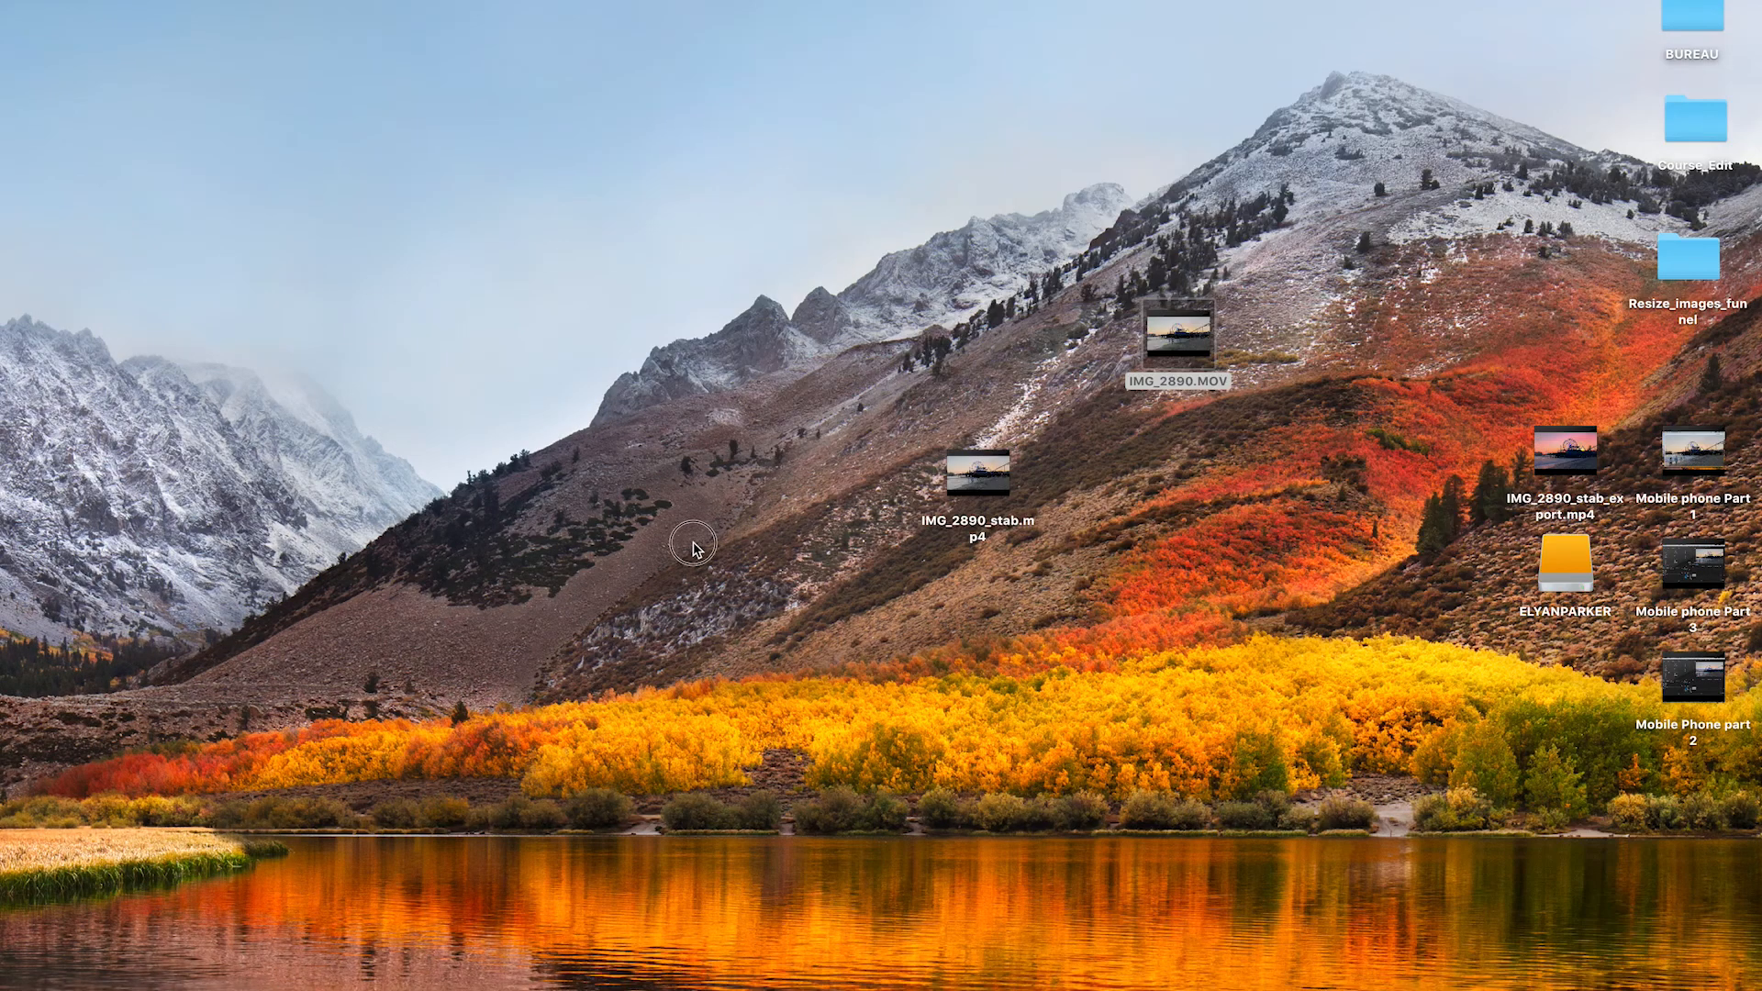
On the desktop, place IMG_2890_stab_export.mp4 and the original IMG_2890.MOV side by side in an empty area
click(693, 548)
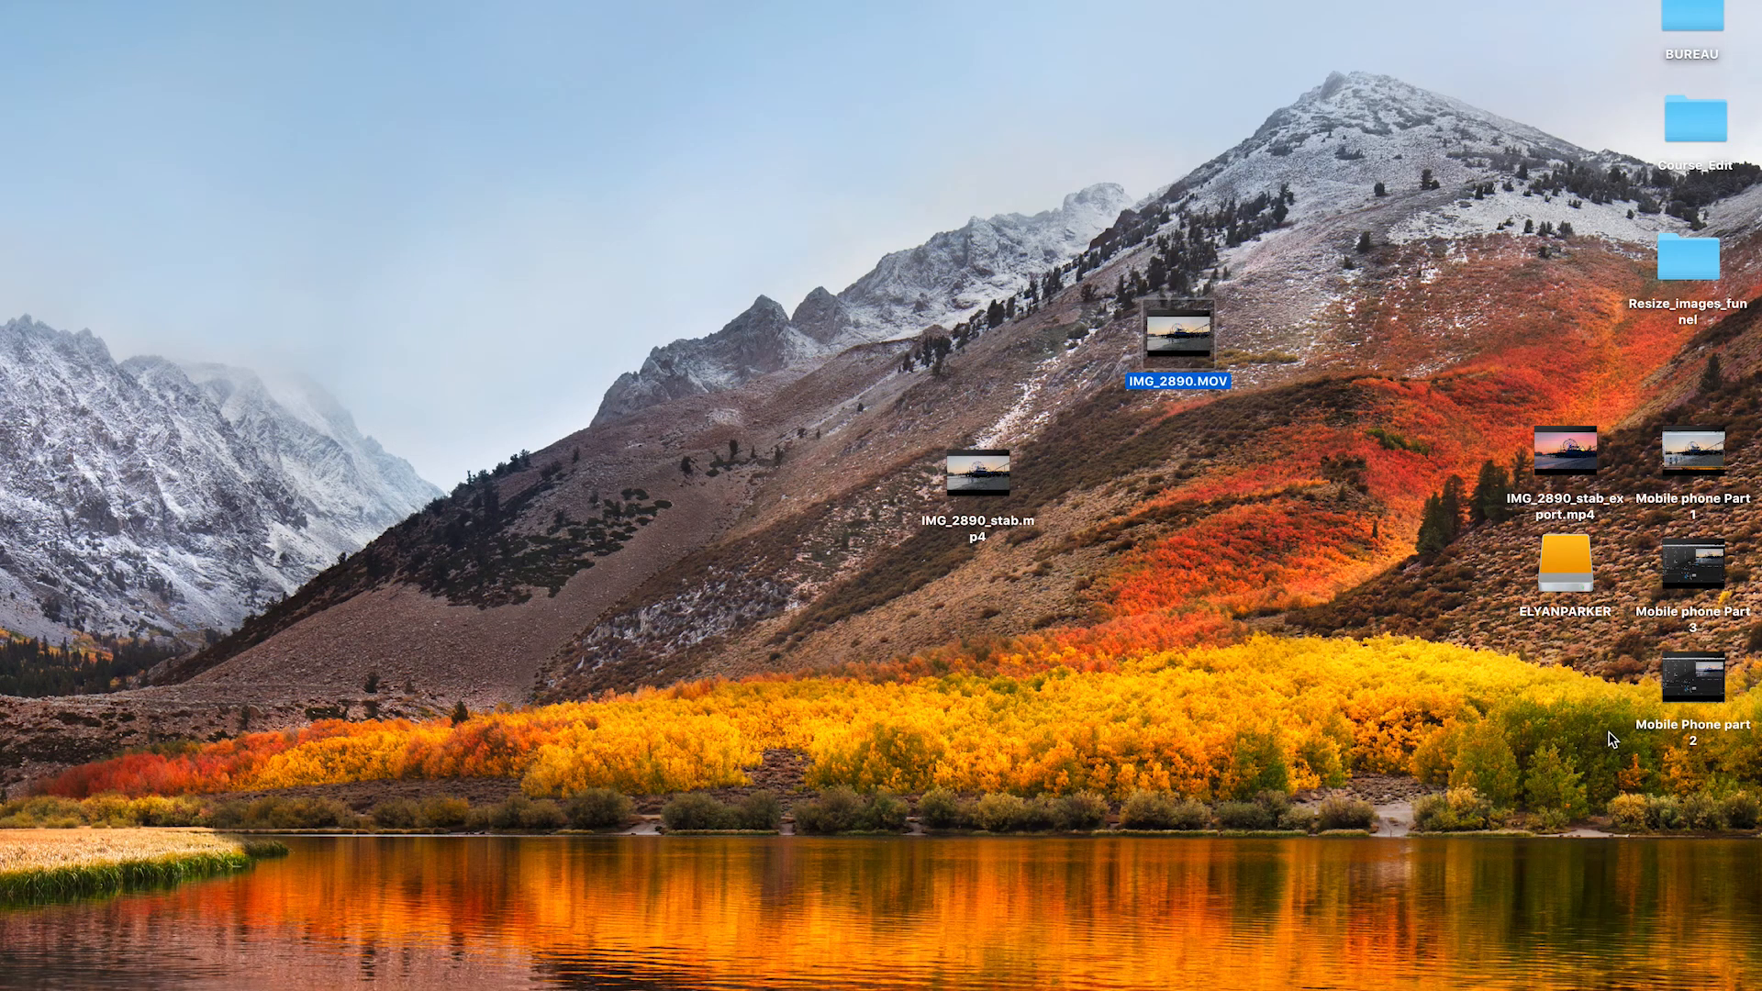
drag(1592, 503, 679, 405)
drag(1168, 384, 494, 400)
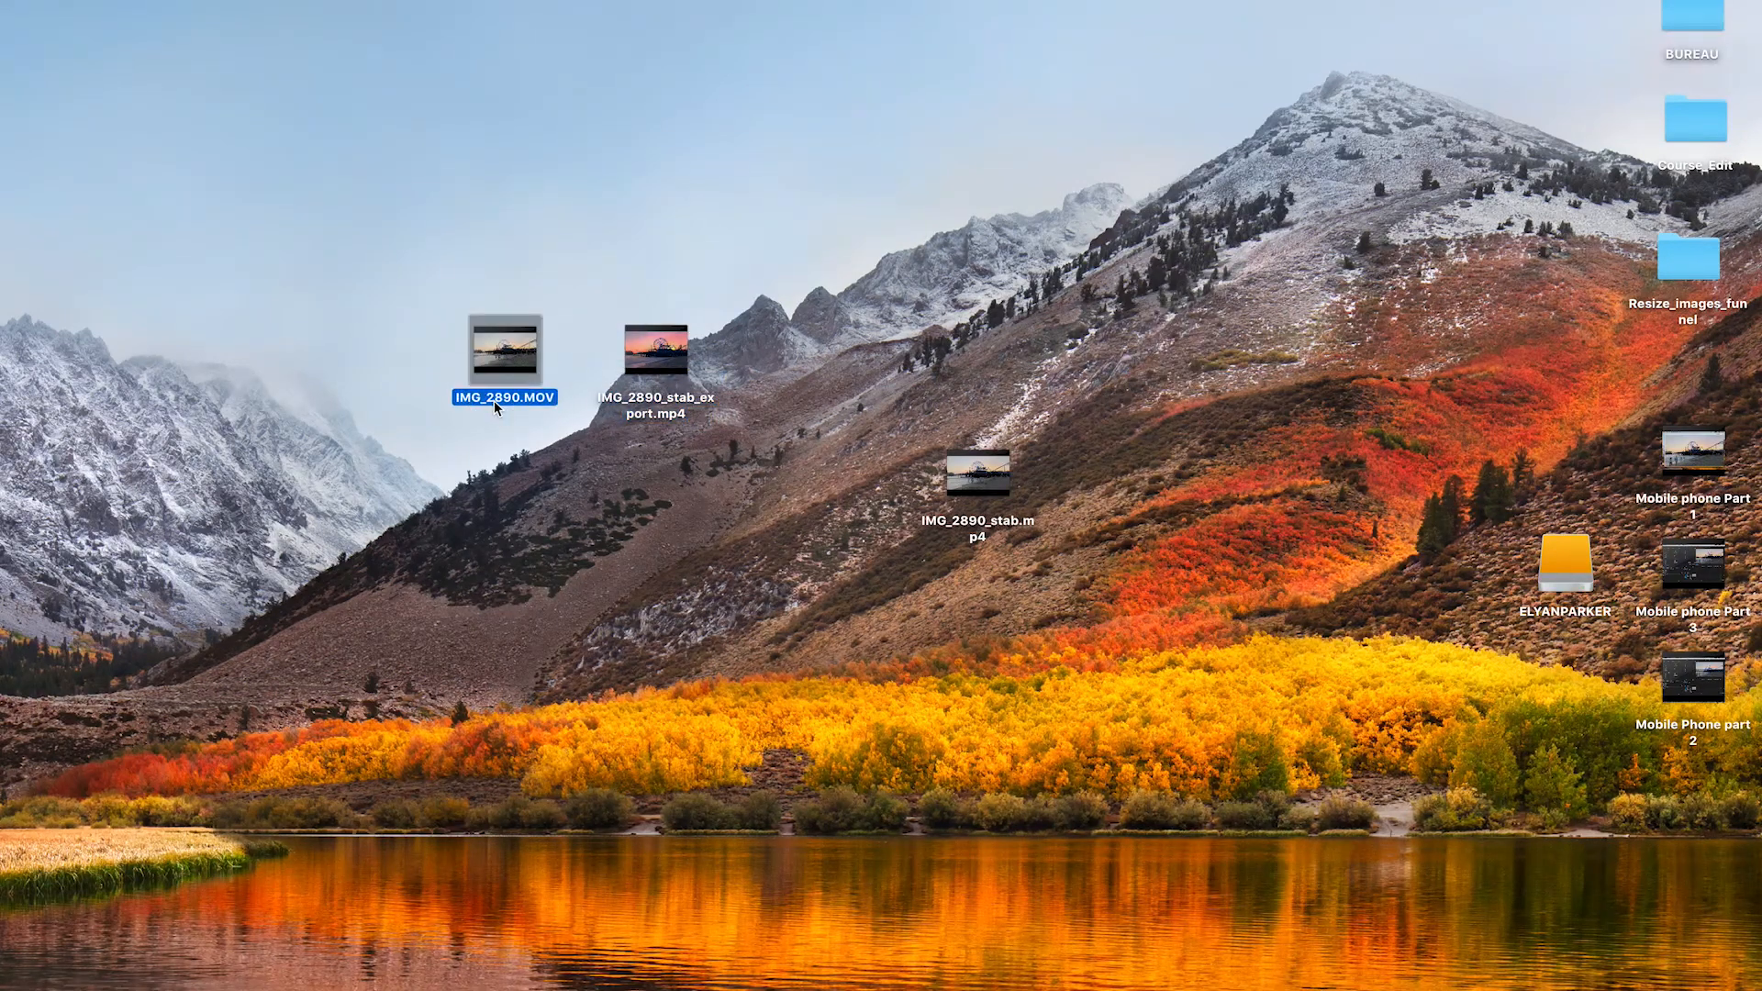
Compare the original IMG_2890.MOV with IMG_2890_stab_export.mp4 in Quick Look previews, and close the preview
key(space)
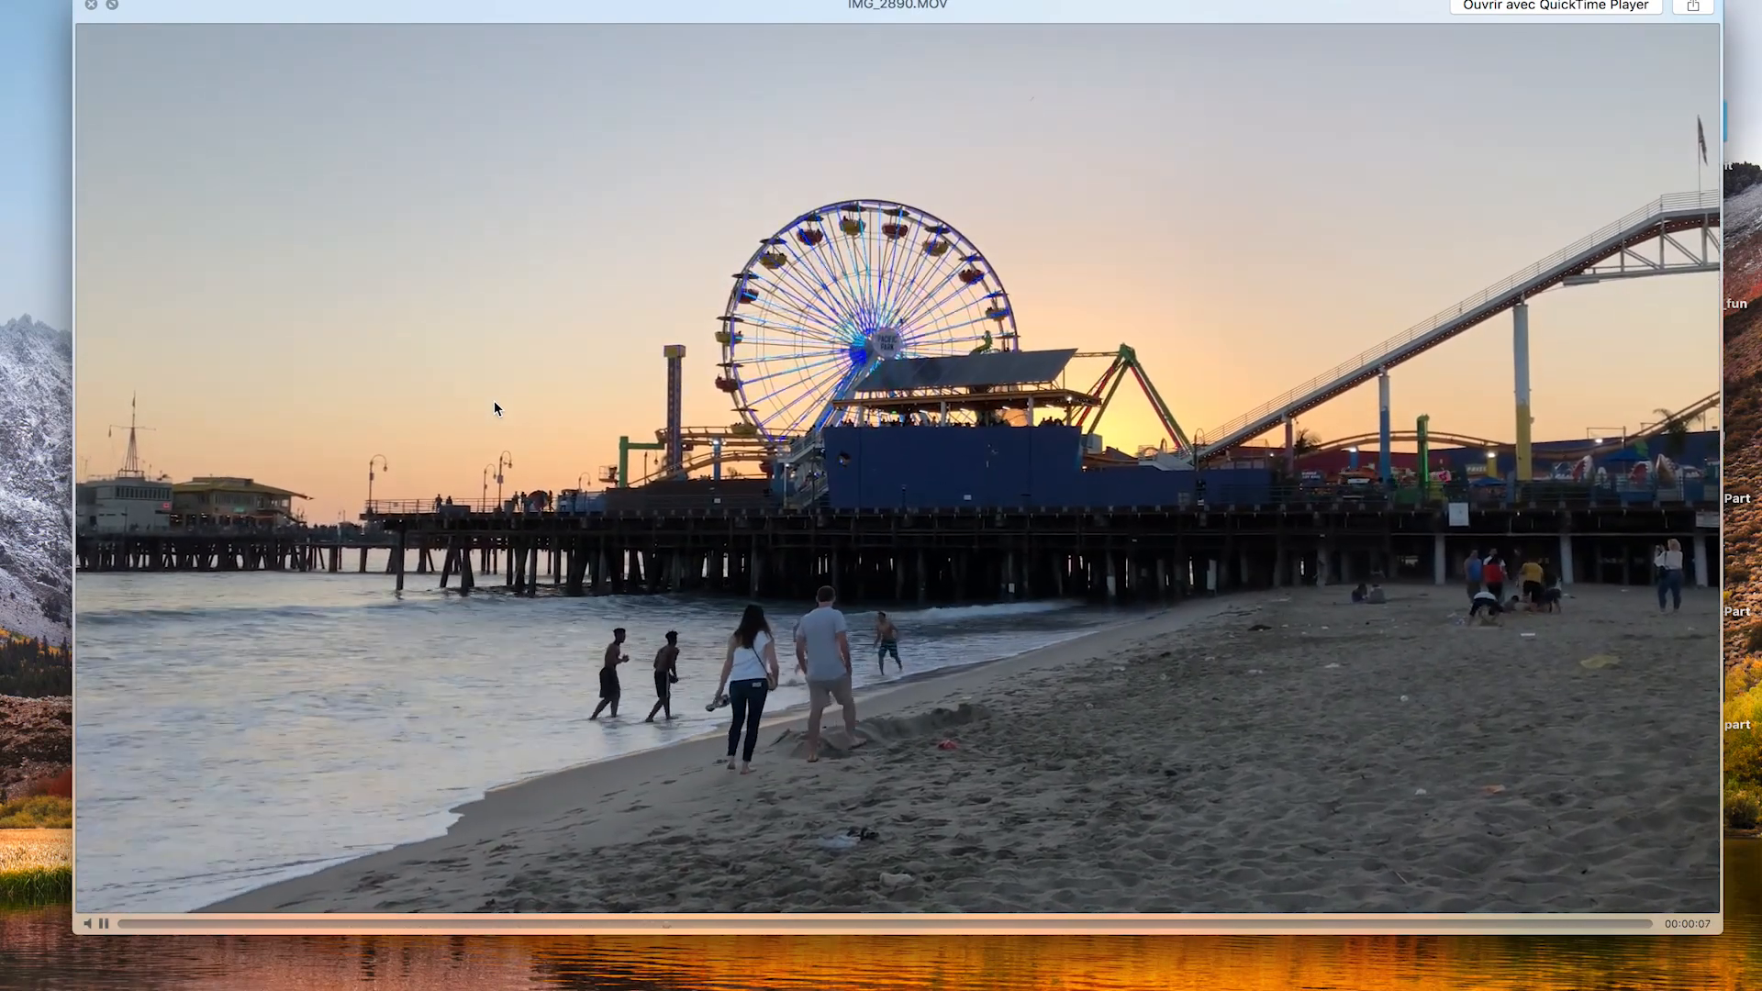
key(Up)
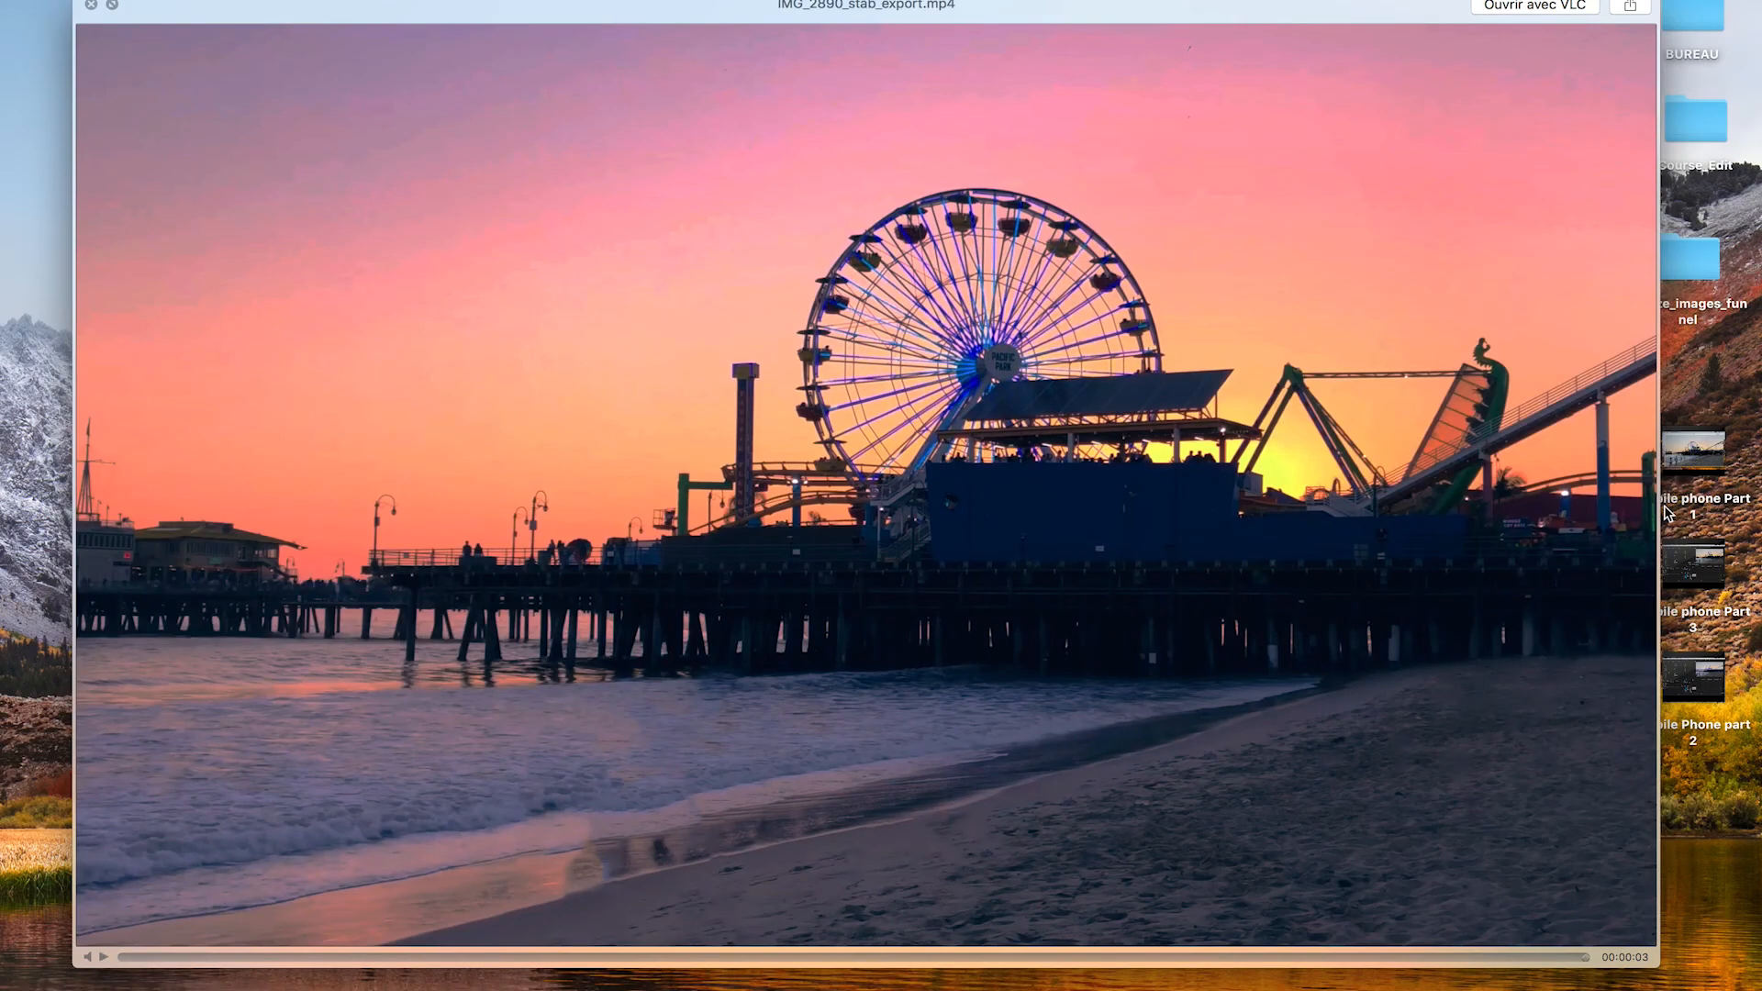
key(Down)
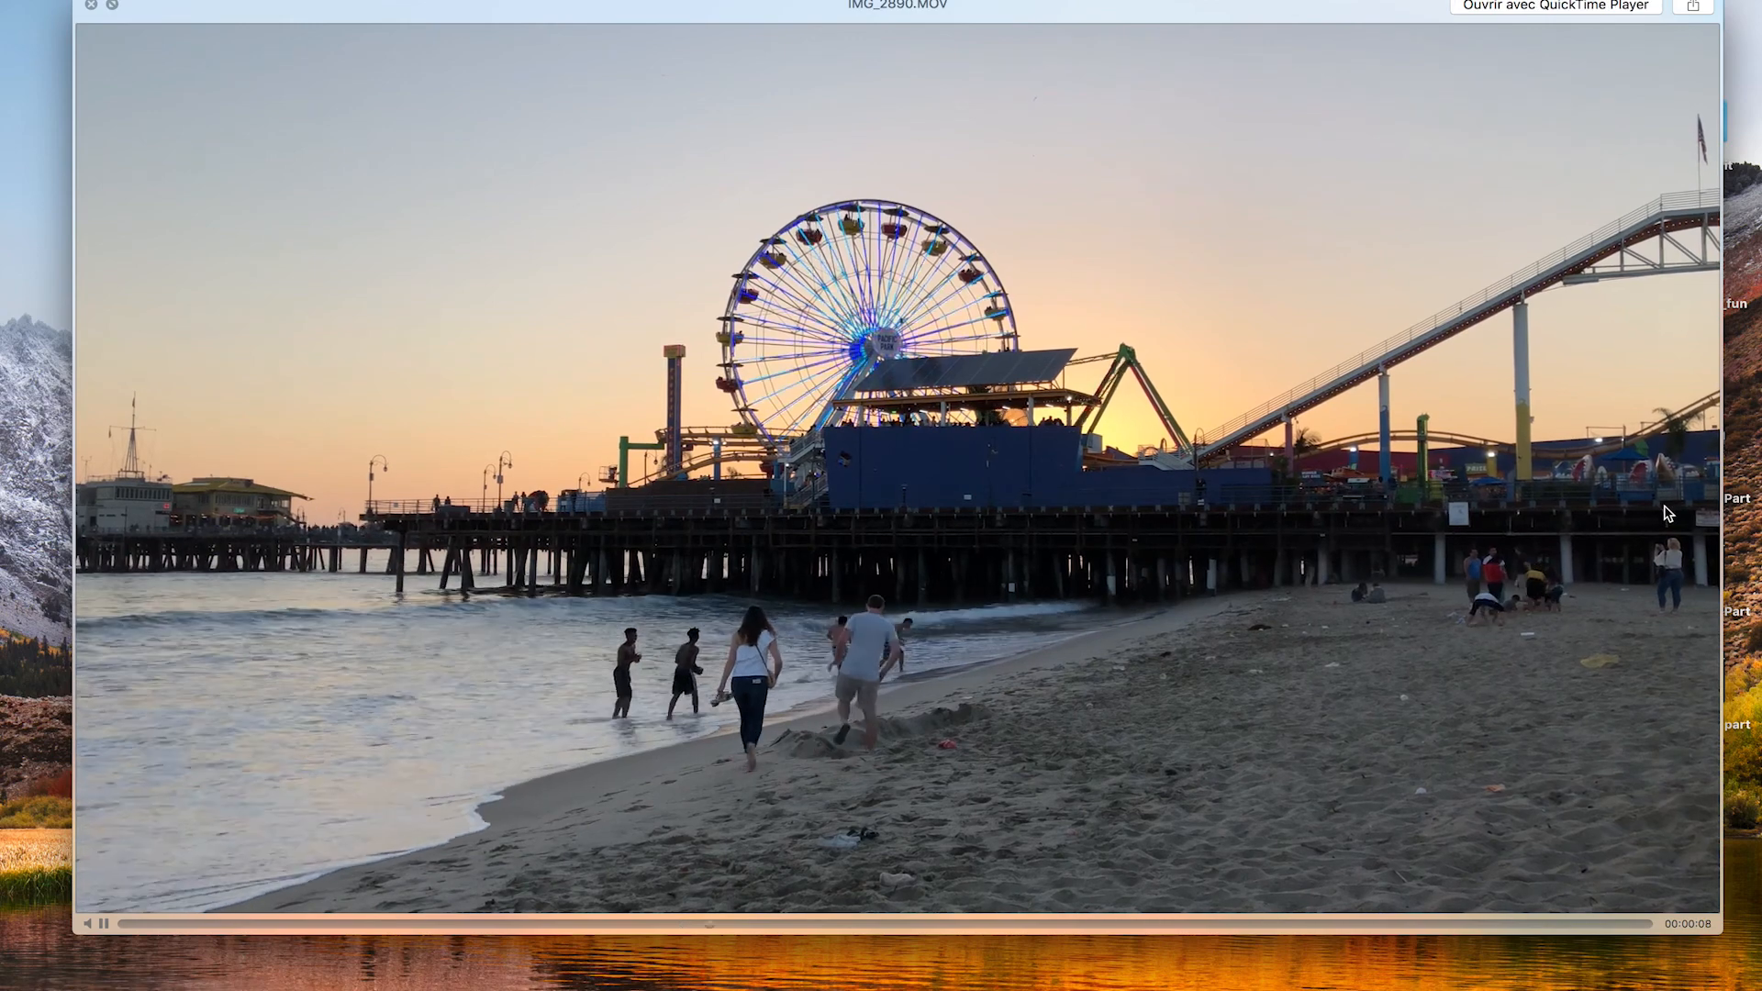
key(Up)
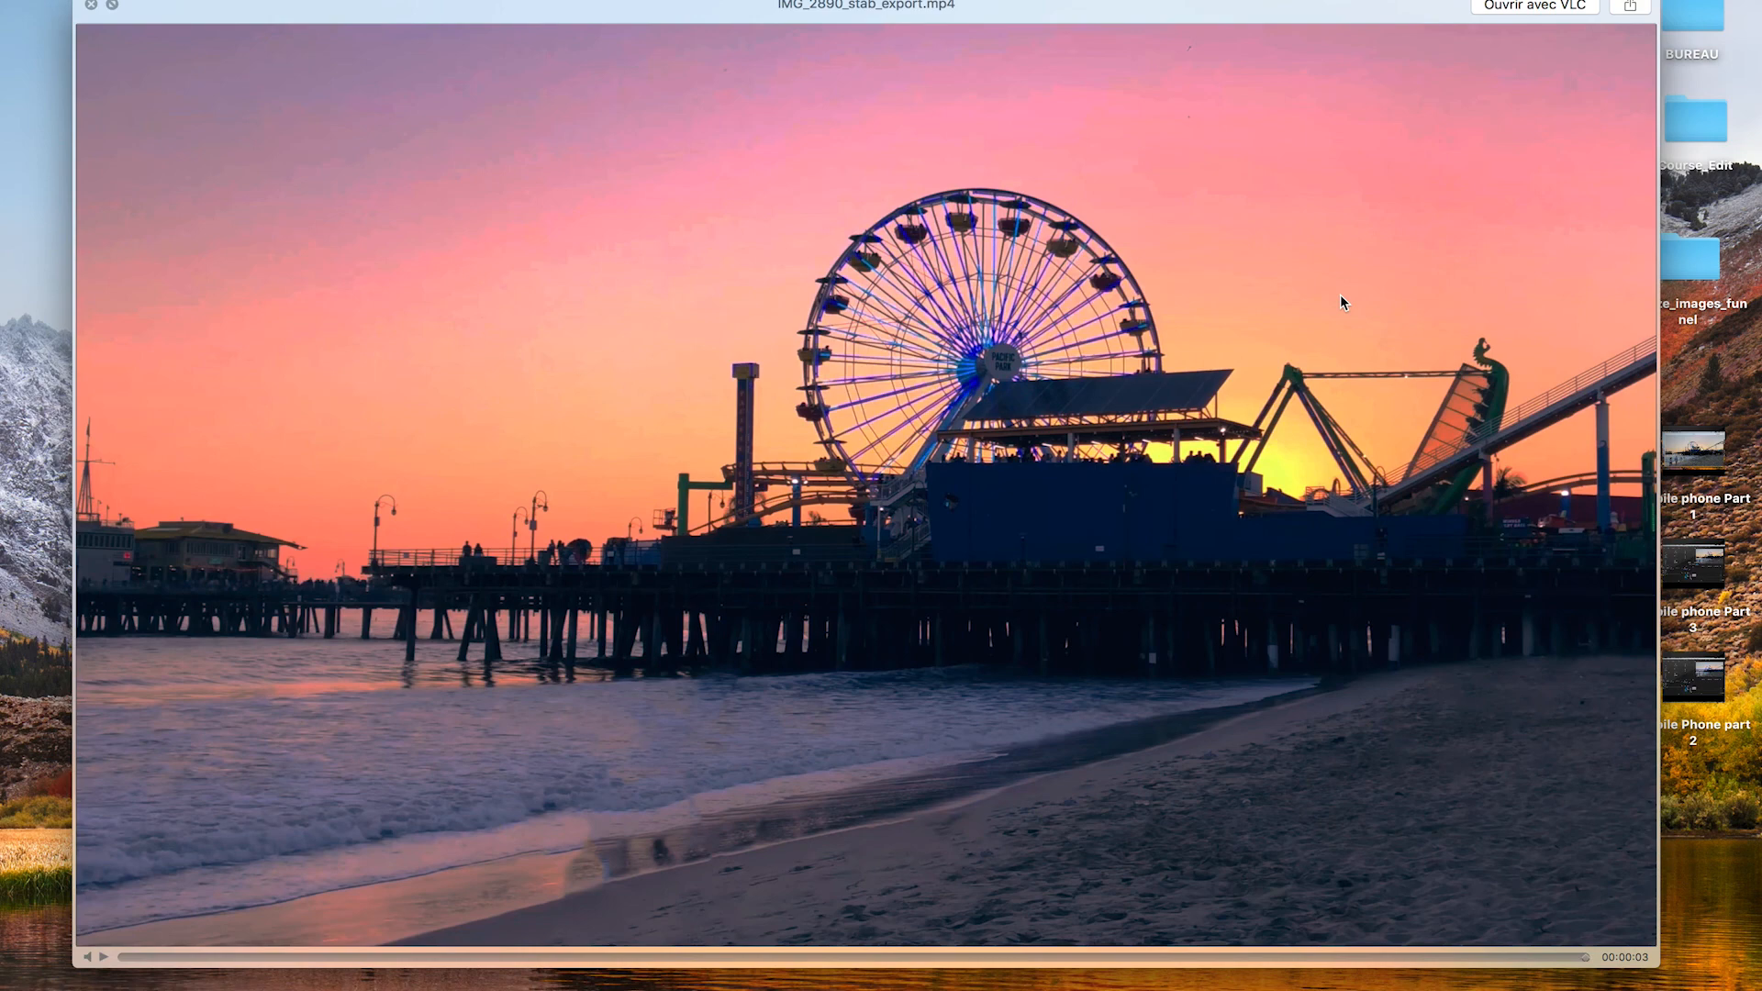
key(space)
click(796, 389)
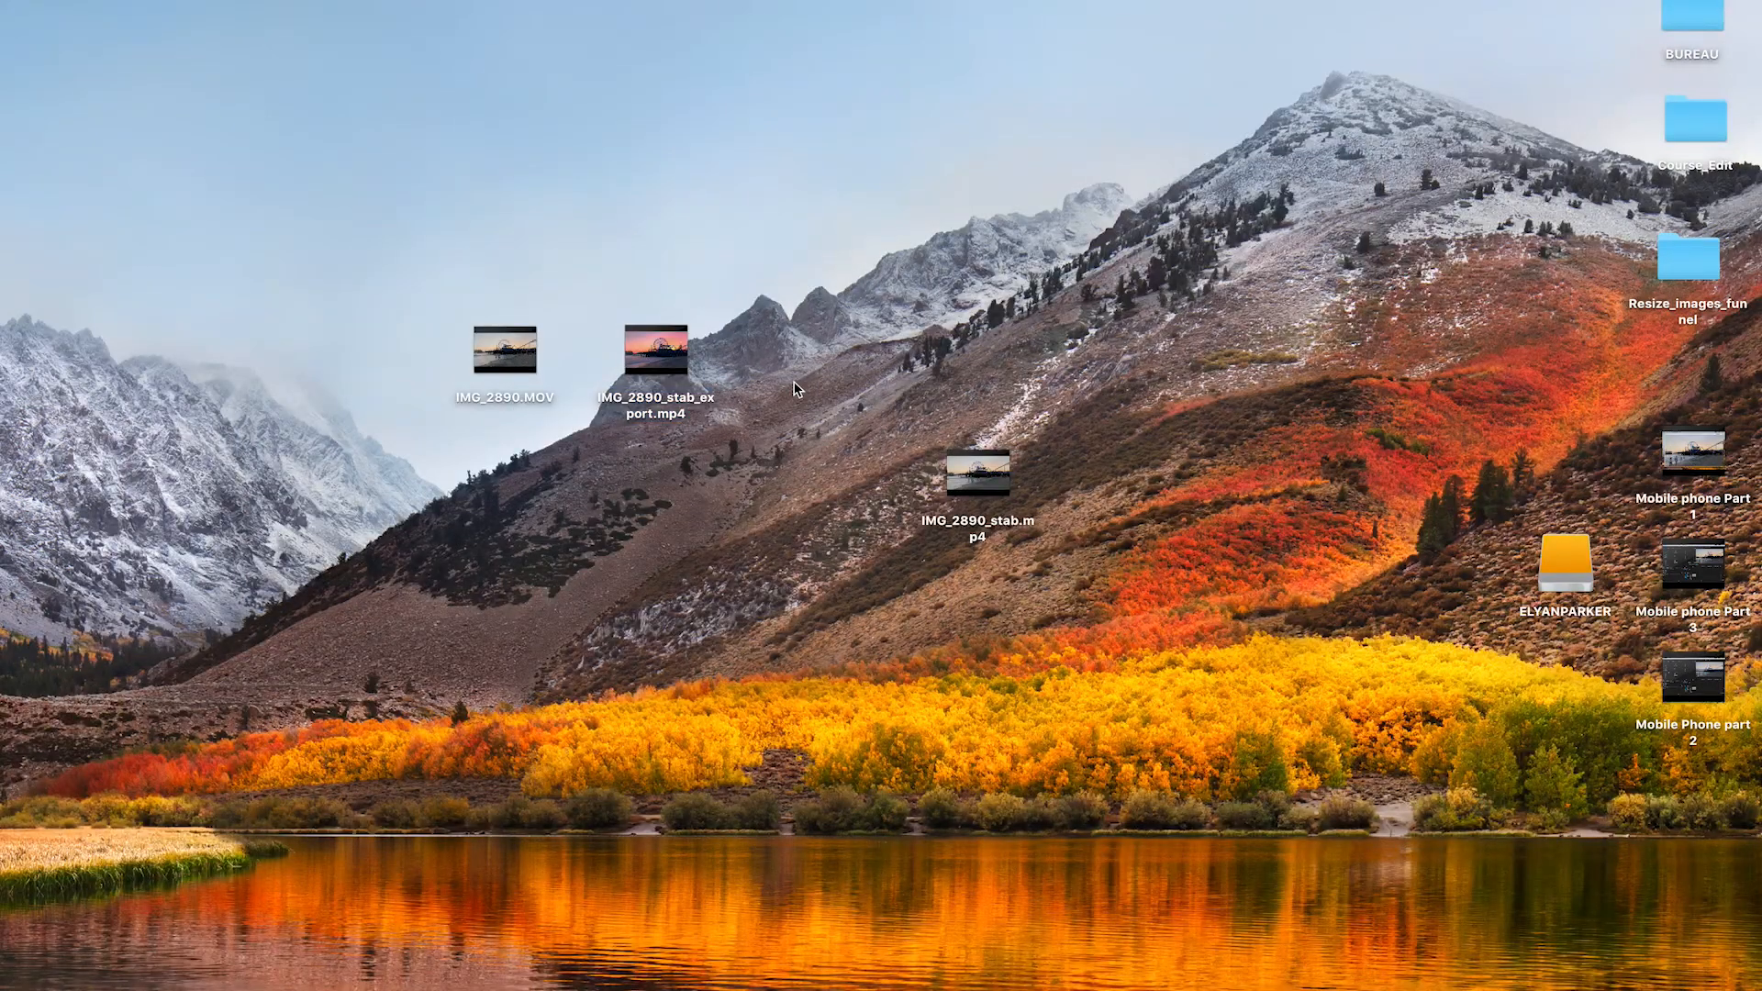